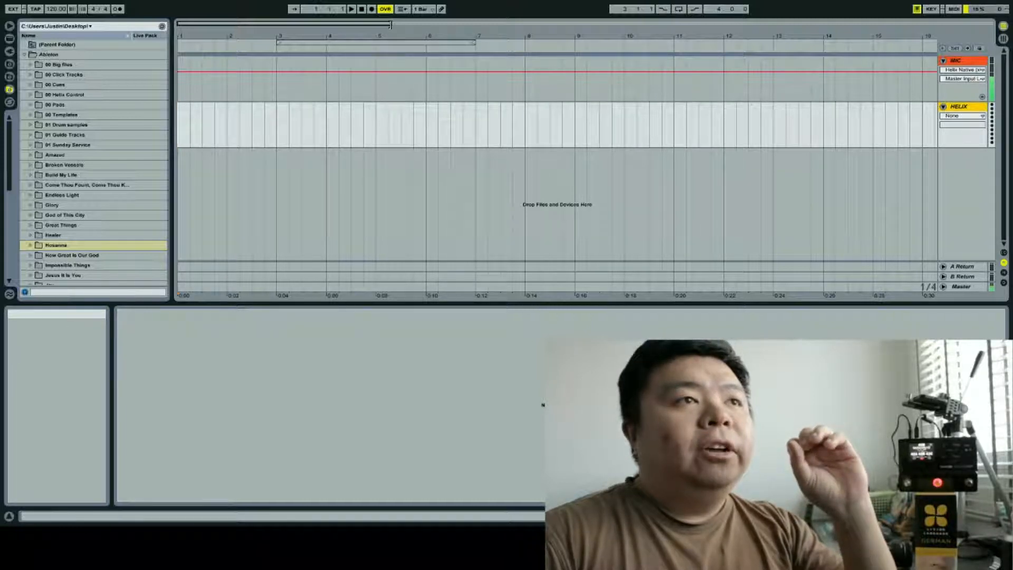
Launch the first scene in Session View, stop playback, and return to Arrangement View
{"action": "left_click_drag", "start_coordinate": [392, 24], "coordinate": [994, 45]}
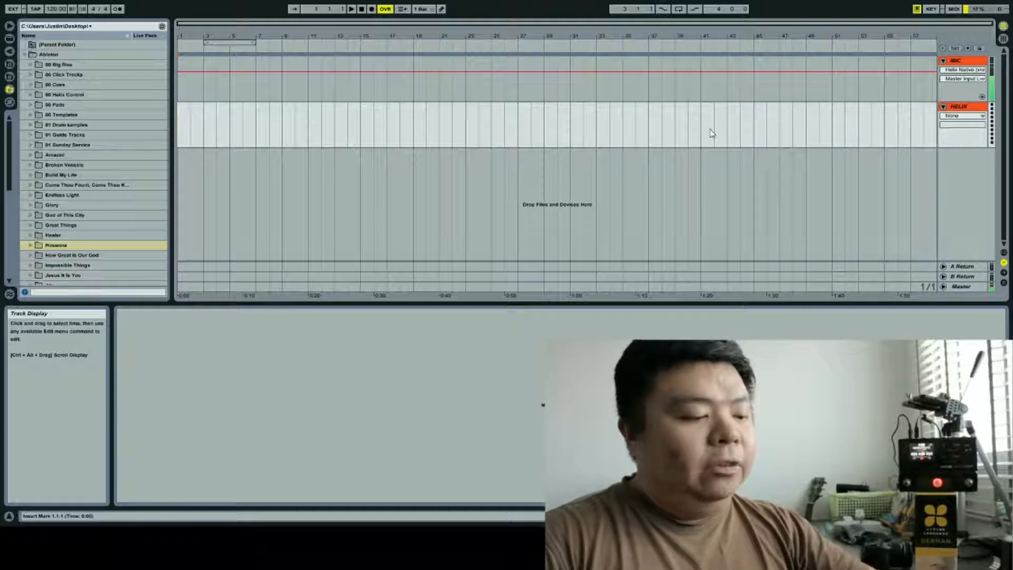
{"action": "key", "text": "Tab"}
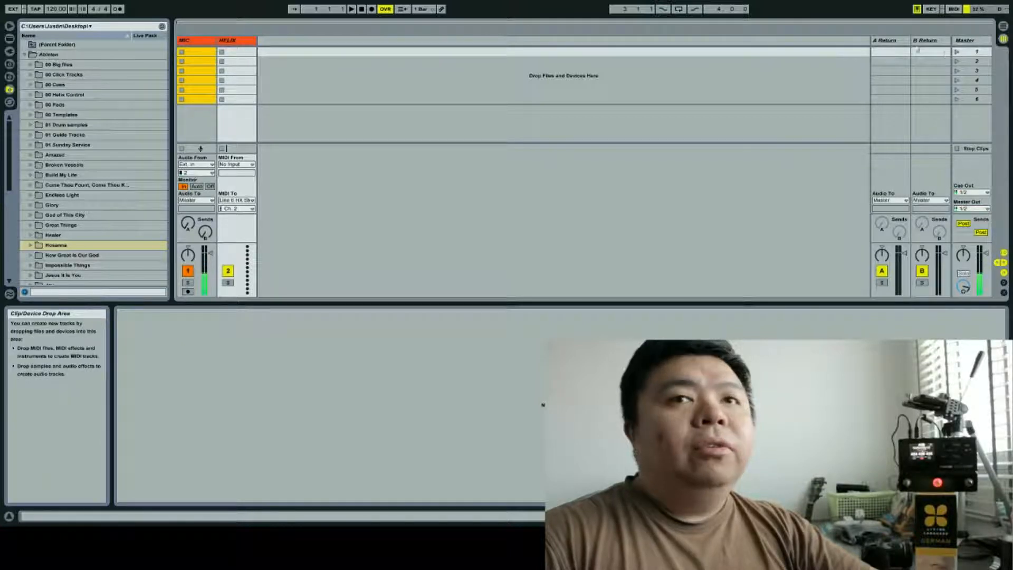
{"action": "left_click", "coordinate": [957, 52]}
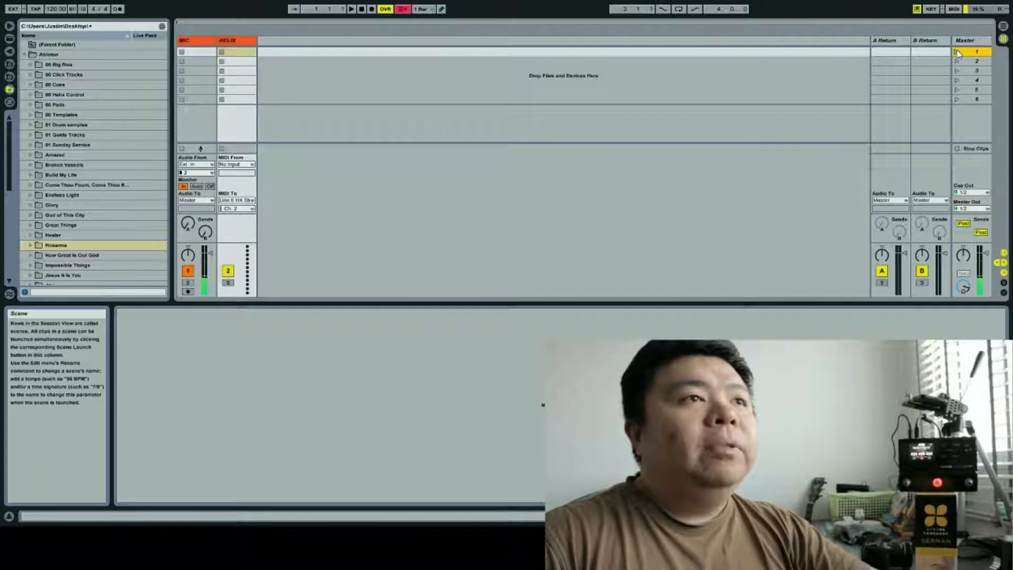
{"action": "left_click", "coordinate": [360, 9]}
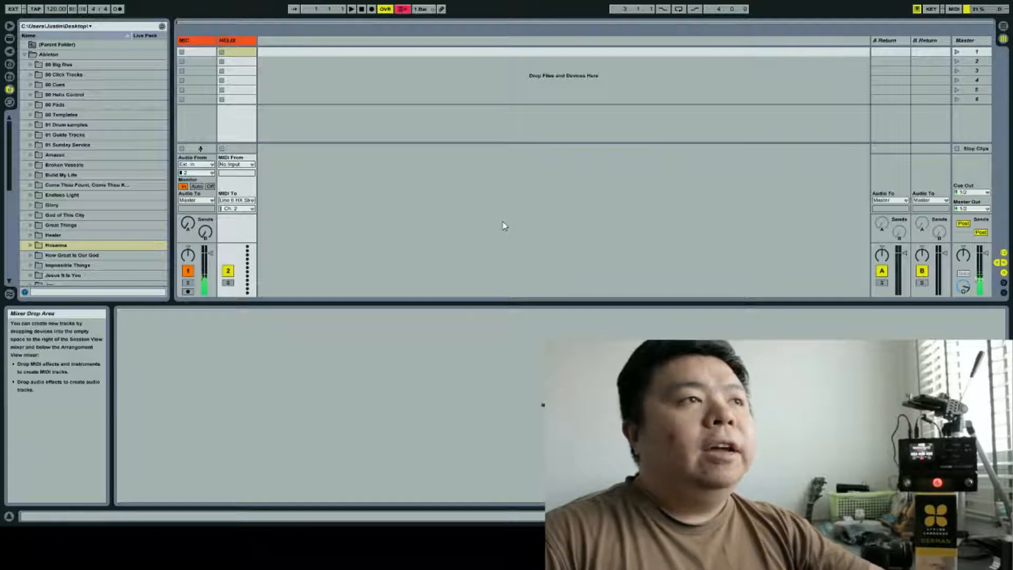
{"action": "key", "text": "Tab"}
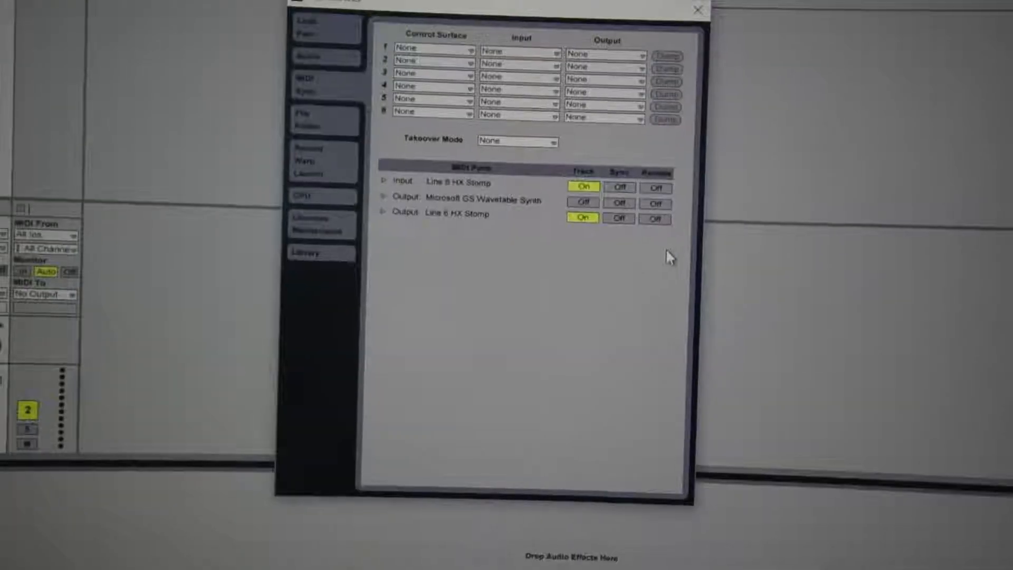
Turn on Sync and Remote for the Line 6 HX Stomp MIDI input port, and Remote for its output port
{"action": "left_click", "coordinate": [605, 173]}
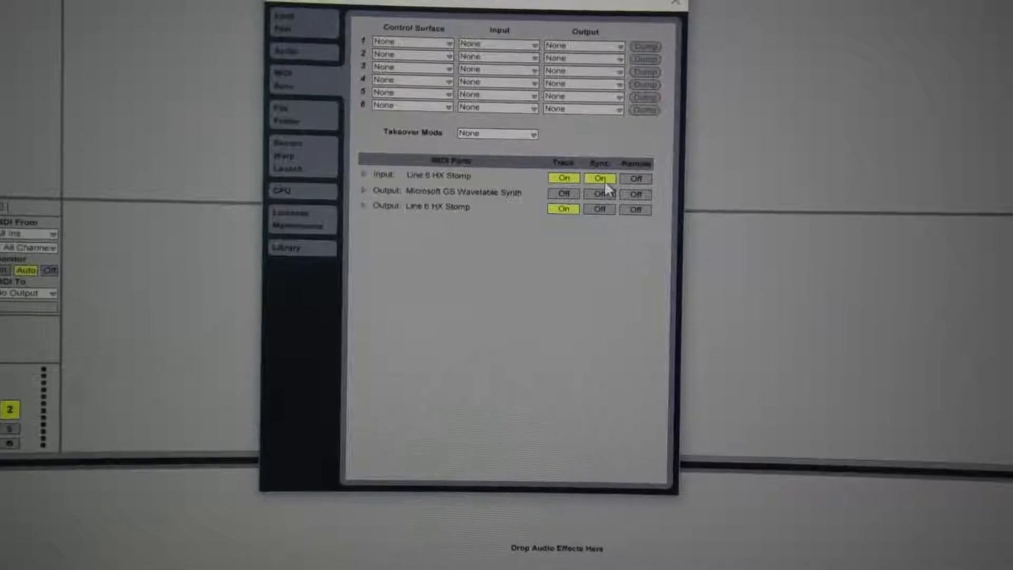
{"action": "left_click", "coordinate": [634, 181]}
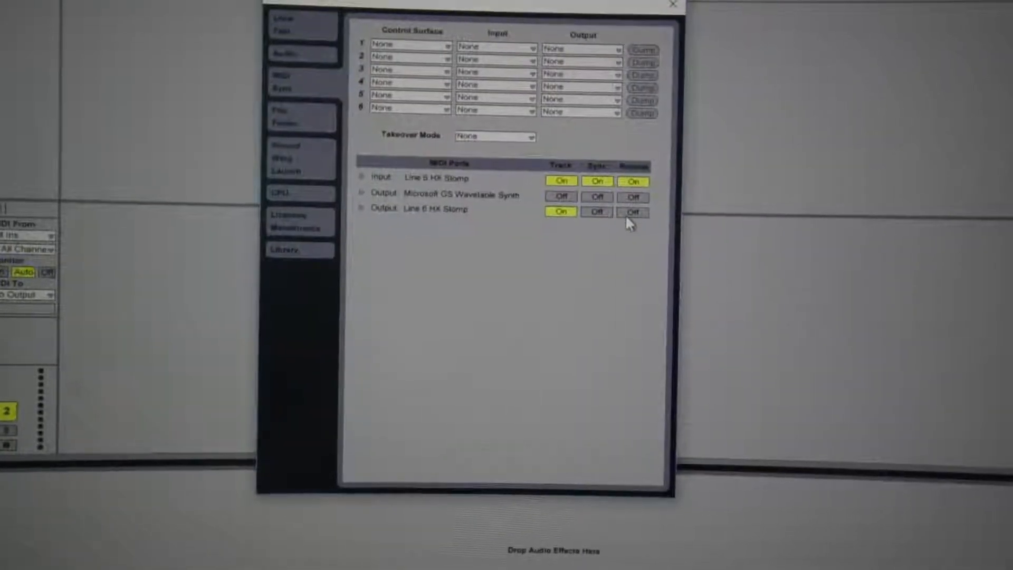
{"action": "left_click", "coordinate": [634, 212]}
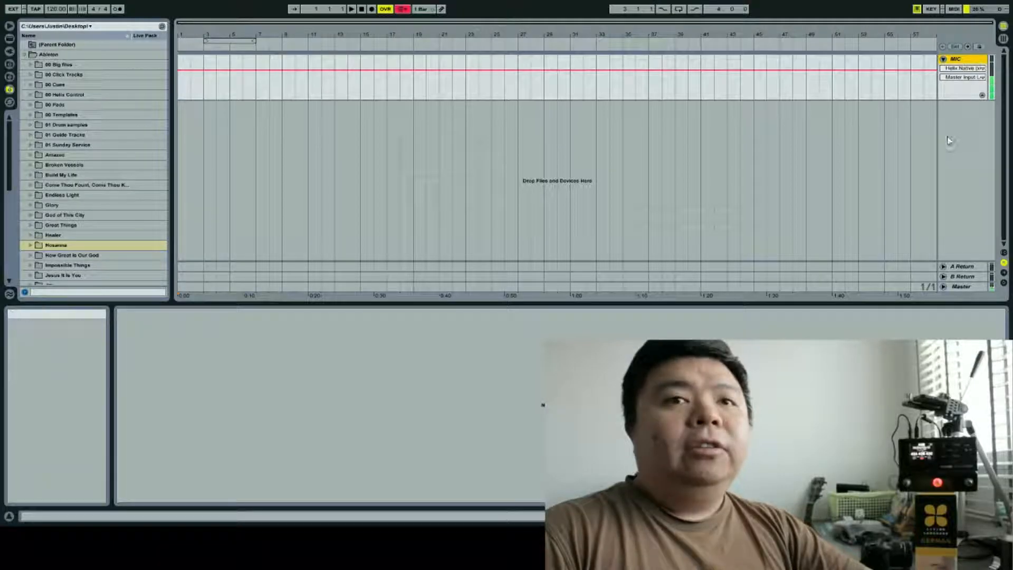
Add a MIDI track below the MIC track, name it HELIX, and unfold it
{"action": "key", "text": "ctrl+shift+t"}
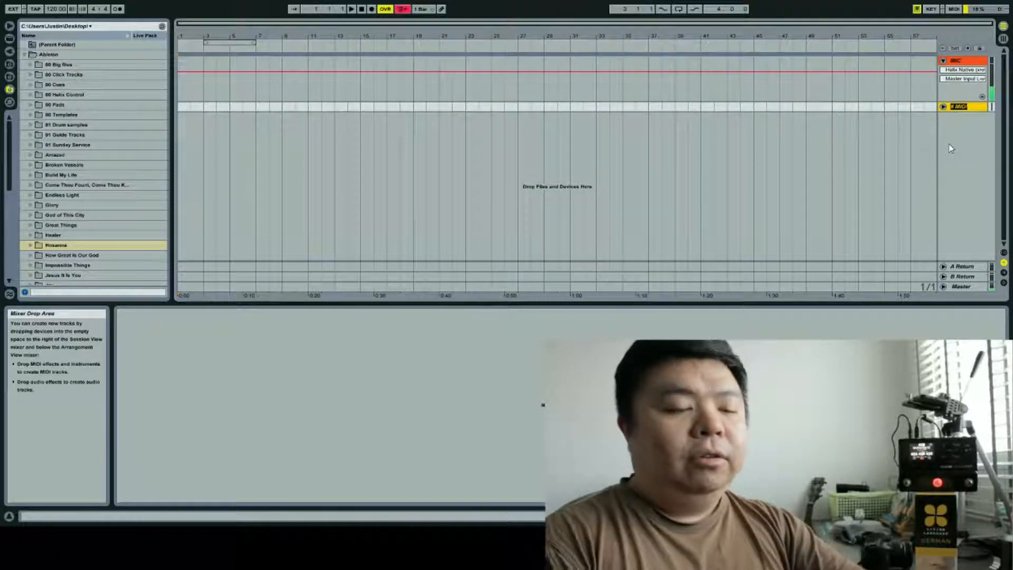
{"action": "type", "text": "HELIX"}
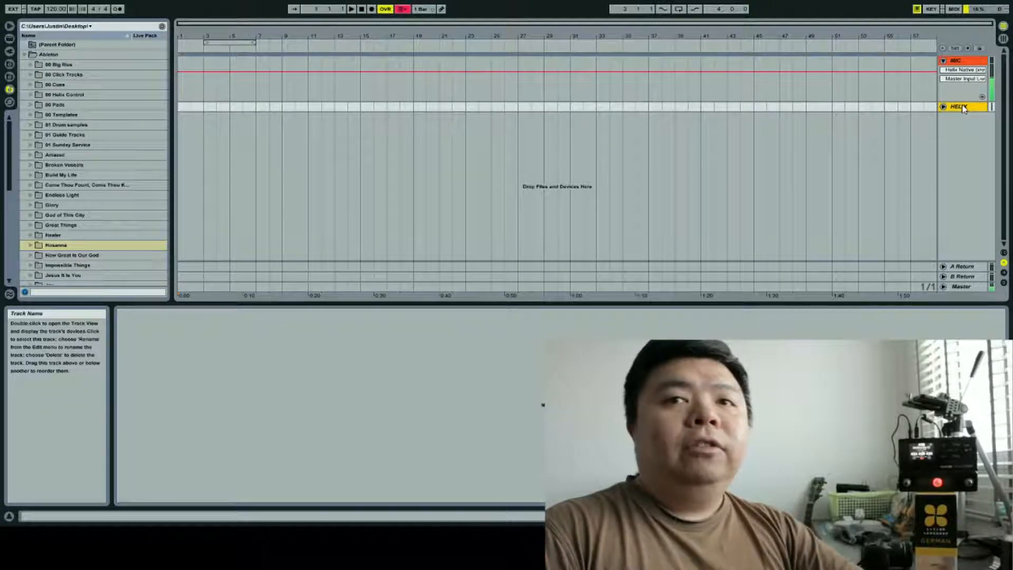
{"action": "left_click", "coordinate": [856, 232]}
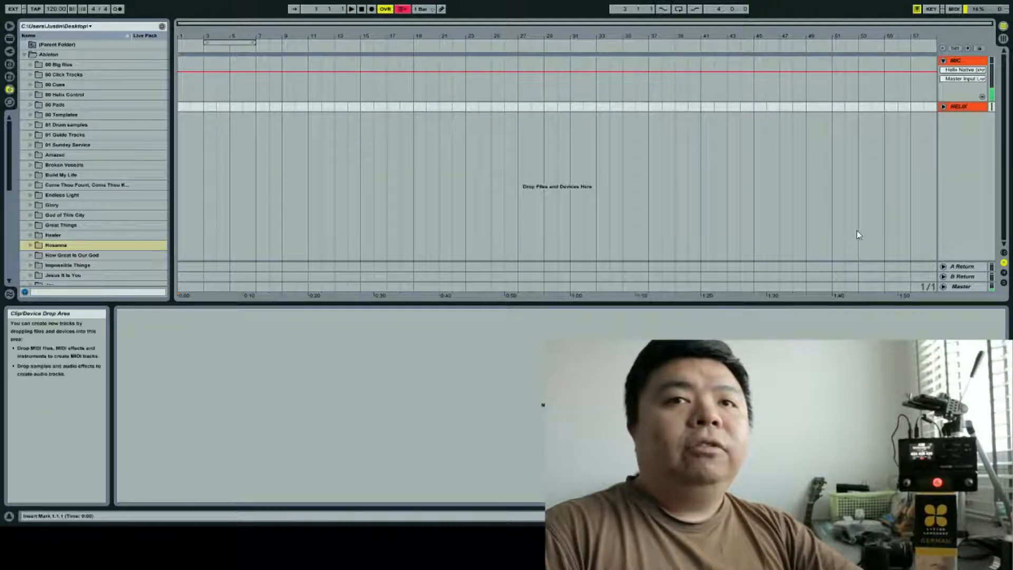
{"action": "left_click", "coordinate": [943, 107]}
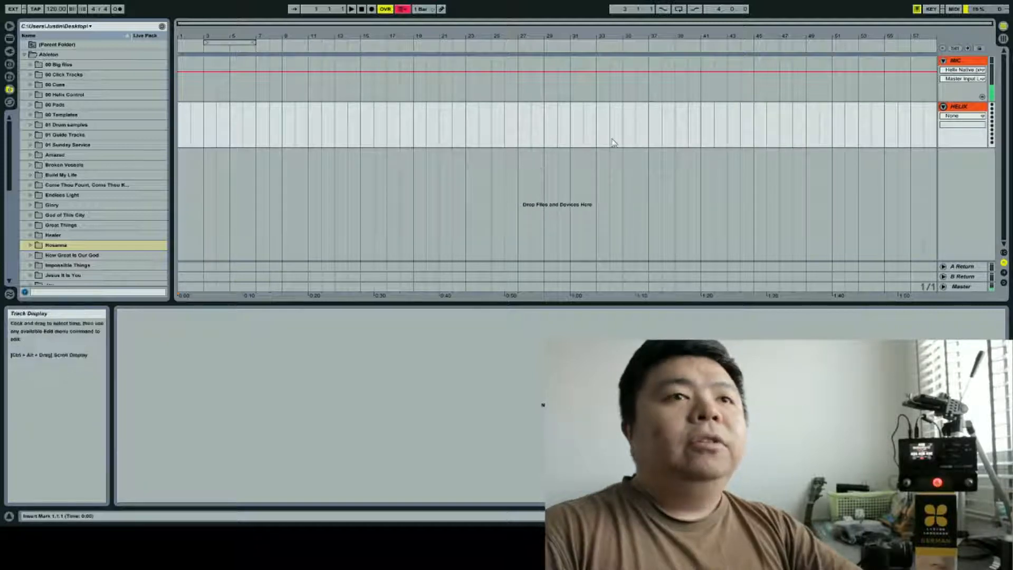
Set the HELIX track's MIDI From to No Input and its MIDI To to the Line 6 HX Stomp on channel 2
{"action": "key", "text": "Tab"}
{"action": "key", "text": "Tab"}
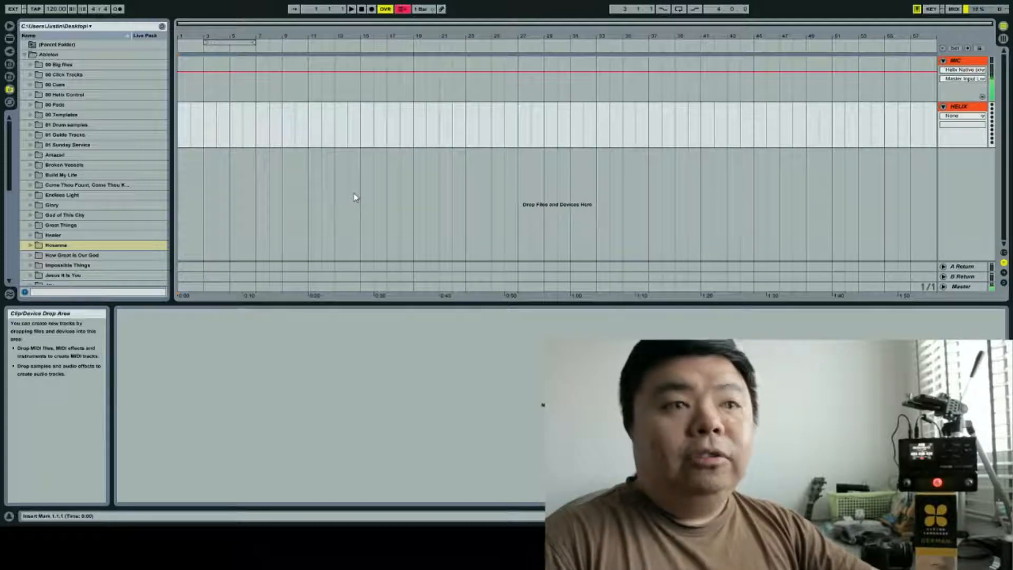
{"action": "key", "text": "Tab"}
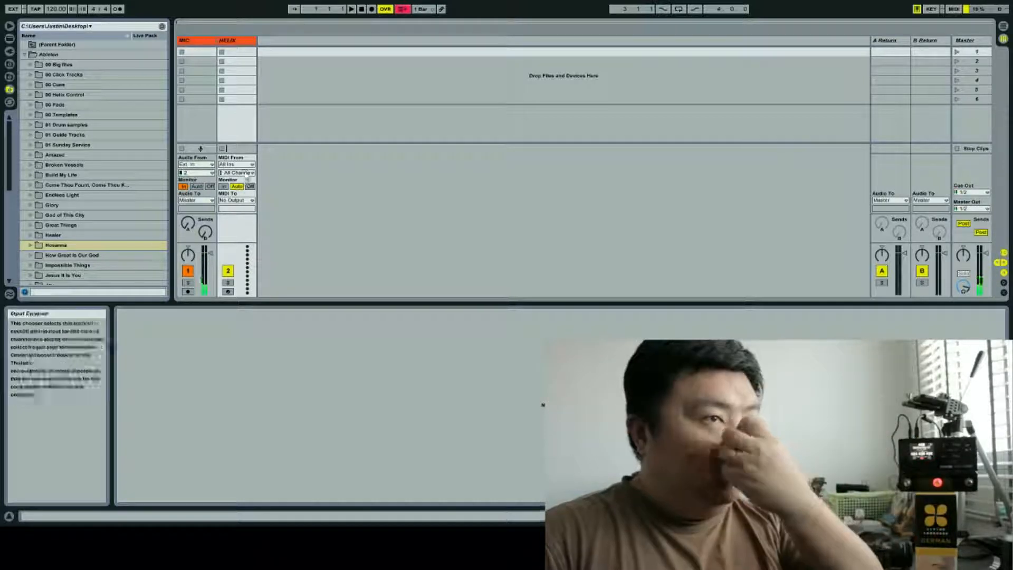
{"action": "left_click", "coordinate": [252, 212]}
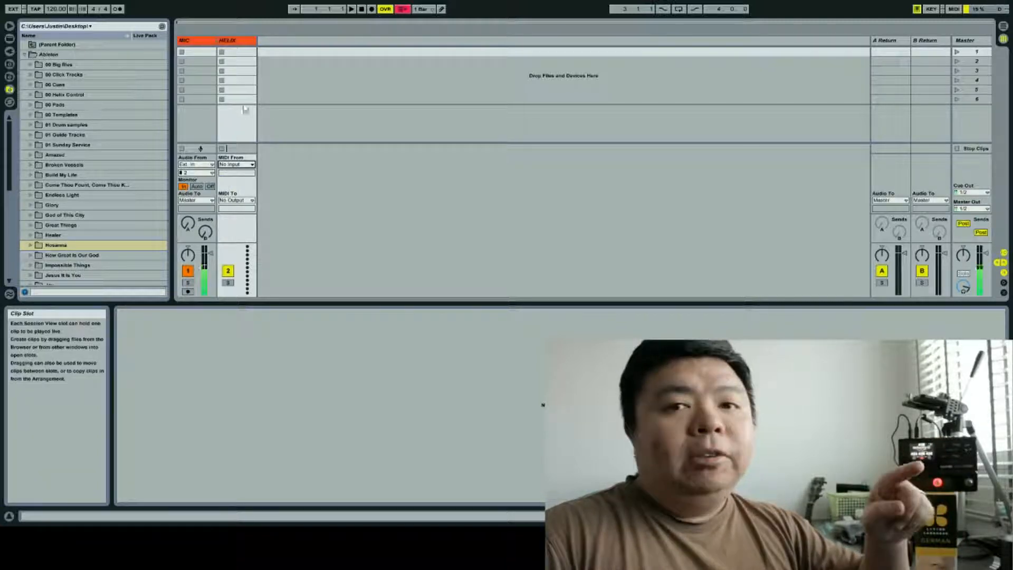
{"action": "left_click", "coordinate": [245, 203]}
{"action": "left_click", "coordinate": [245, 216]}
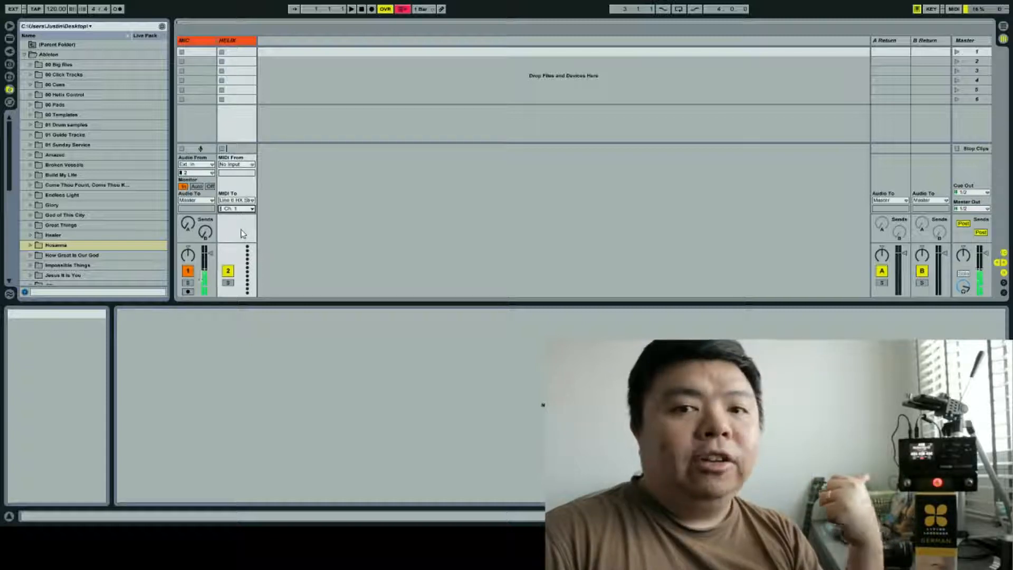
{"action": "left_click", "coordinate": [241, 228]}
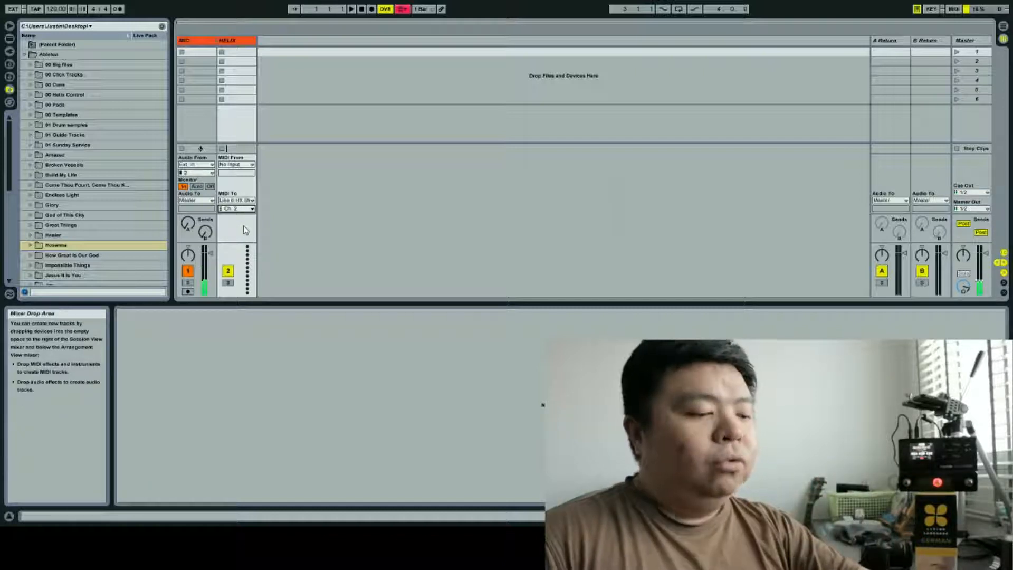
Insert an empty one-beat MIDI clip at the start of bar 2 on the HELIX track in Arrangement View
{"action": "key", "text": "Tab"}
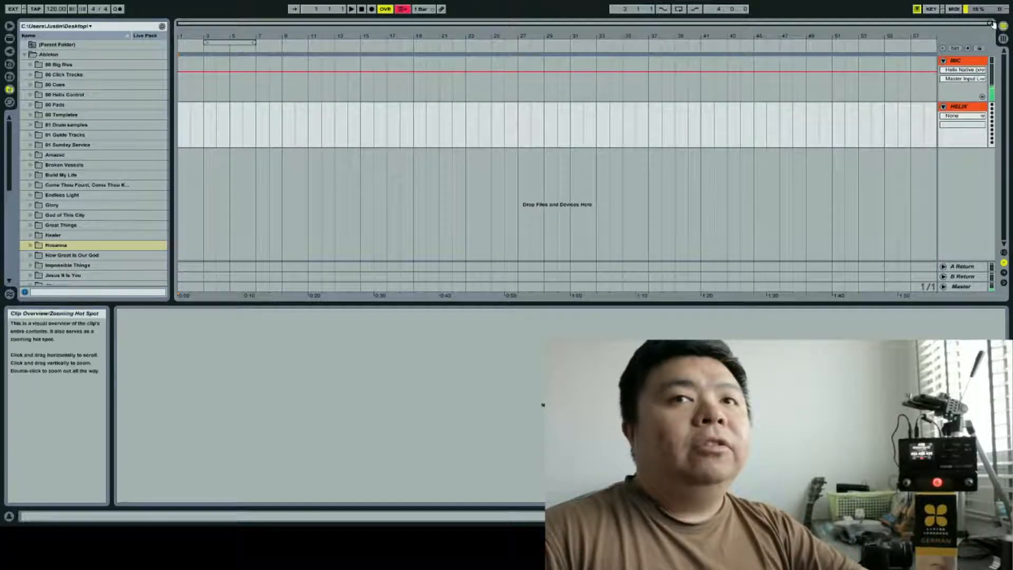
{"action": "left_click_drag", "start_coordinate": [991, 24], "coordinate": [284, 26]}
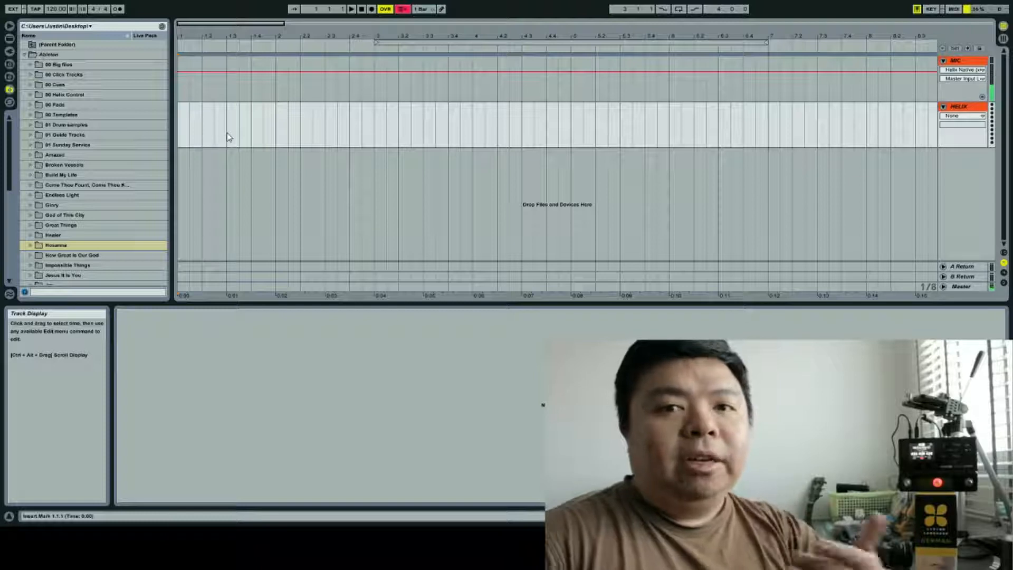
{"action": "left_click", "coordinate": [277, 130]}
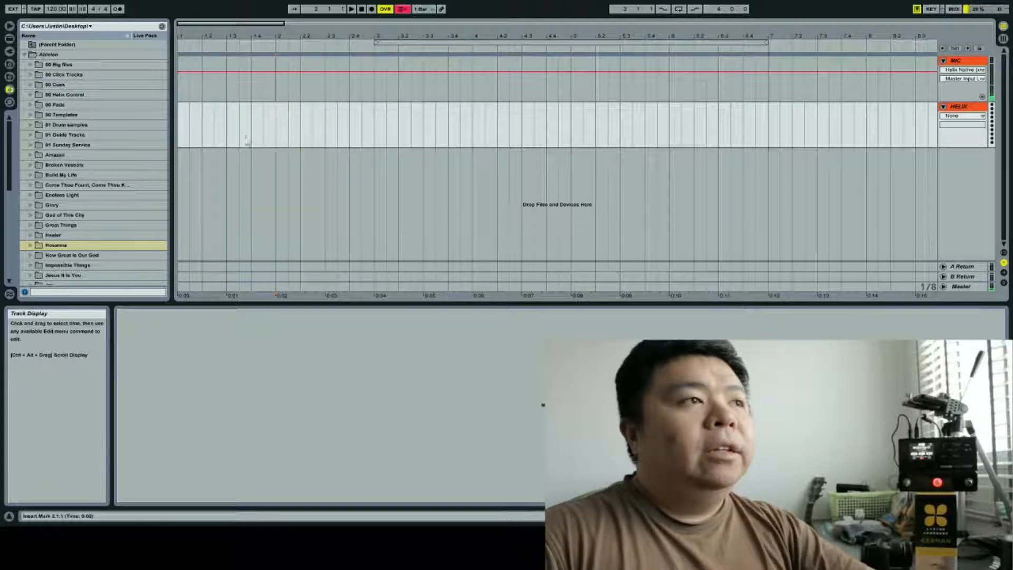
{"action": "left_click_drag", "start_coordinate": [280, 121], "coordinate": [302, 118]}
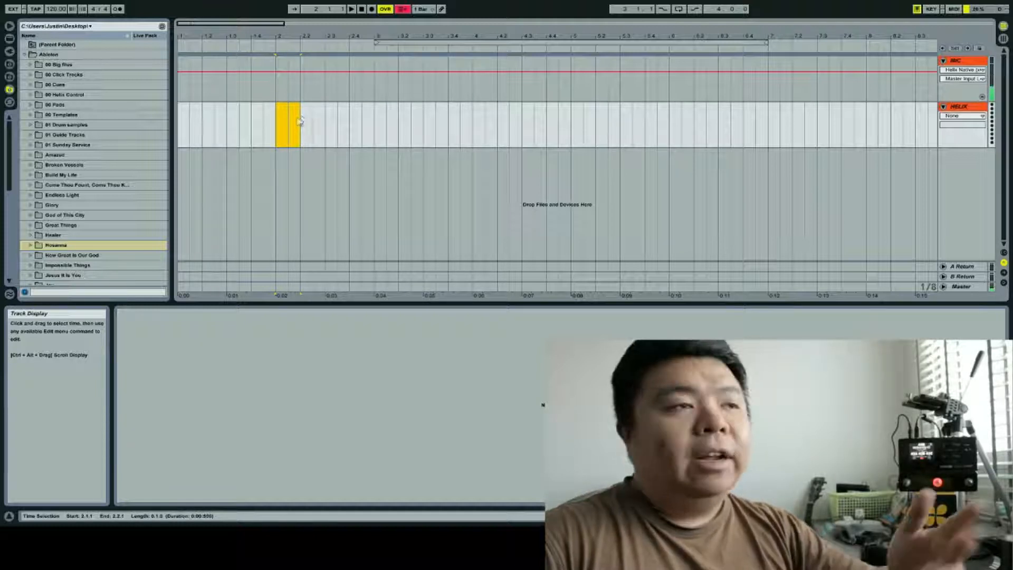
{"action": "left_click", "coordinate": [315, 122]}
{"action": "left_click_drag", "start_coordinate": [281, 119], "coordinate": [296, 117]}
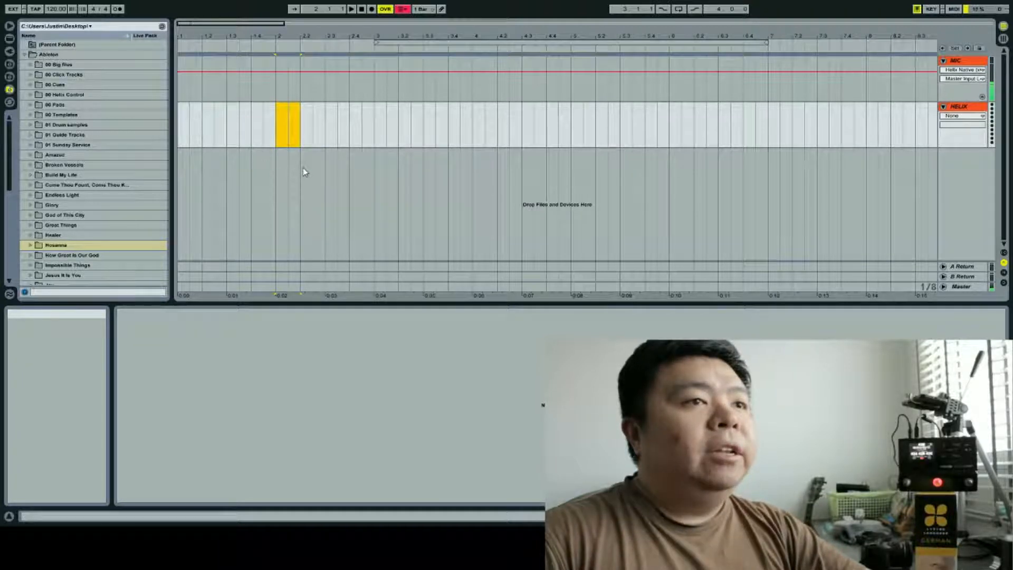
{"action": "key", "text": "ctrl+shift+m"}
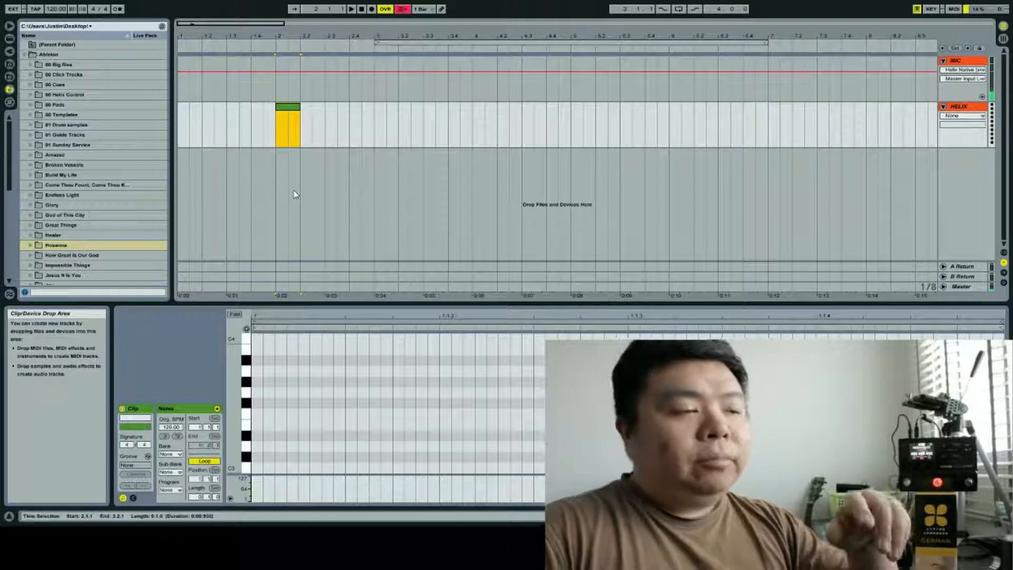
Play the arrangement from shortly before the bar 2 clip until playback has passed it
{"action": "left_click", "coordinate": [240, 144]}
{"action": "key", "text": "space"}
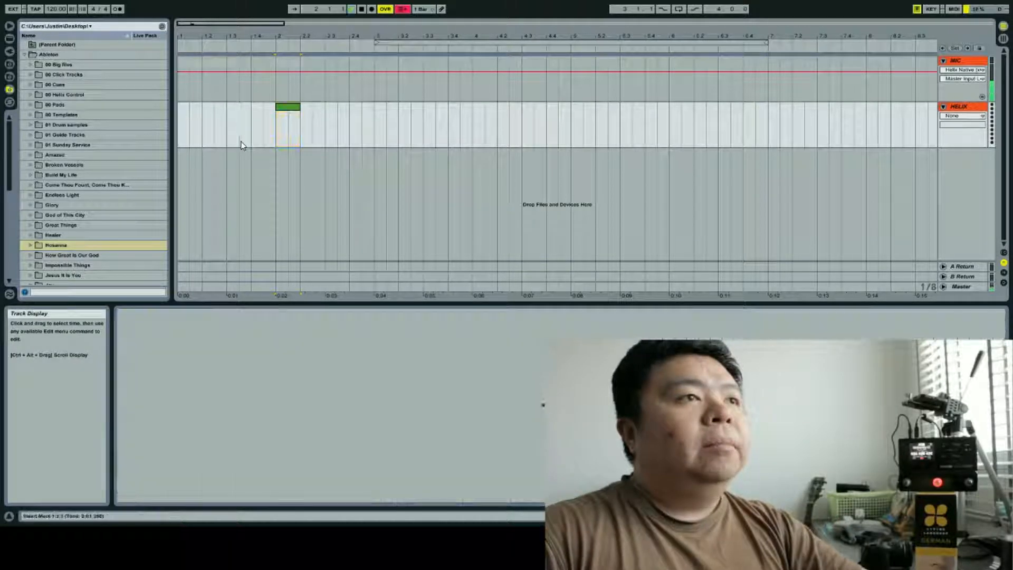
{"action": "key", "text": "space"}
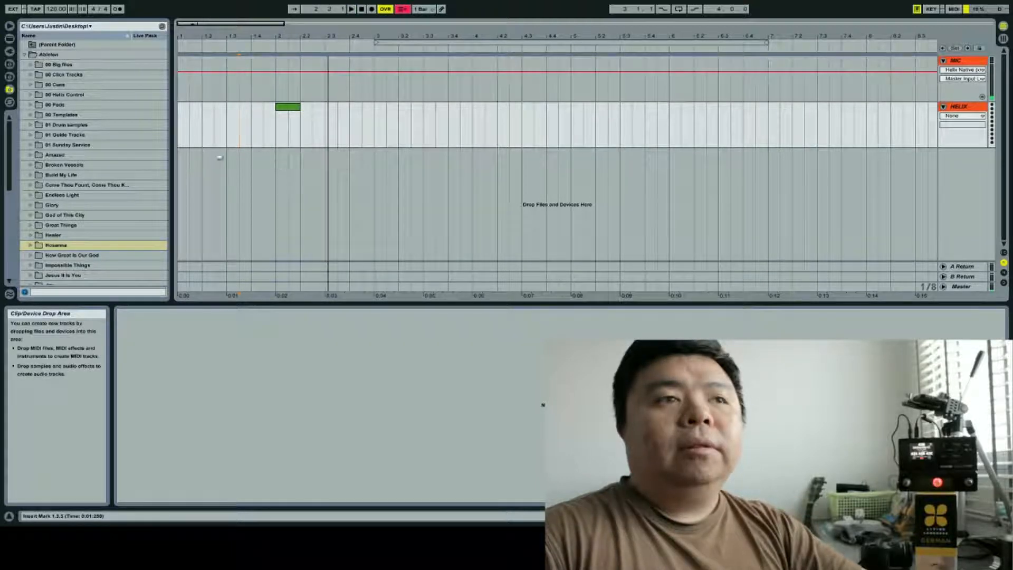
Move the MIDI clip to the start of bar 3 and play the arrangement from bar 2 past it
{"action": "left_click", "coordinate": [285, 108]}
{"action": "left_click_drag", "start_coordinate": [285, 108], "coordinate": [383, 107]}
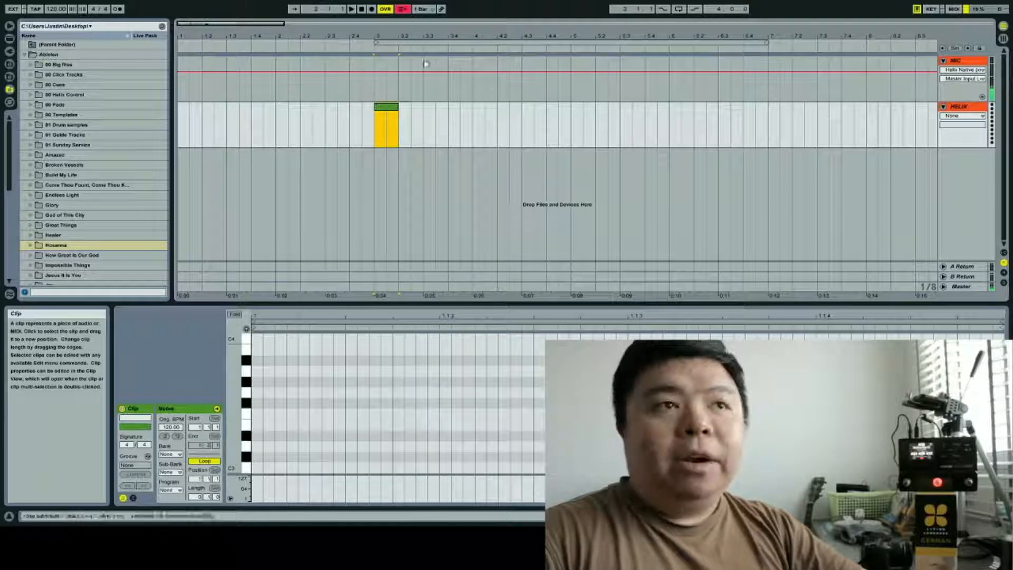
{"action": "left_click", "coordinate": [278, 119]}
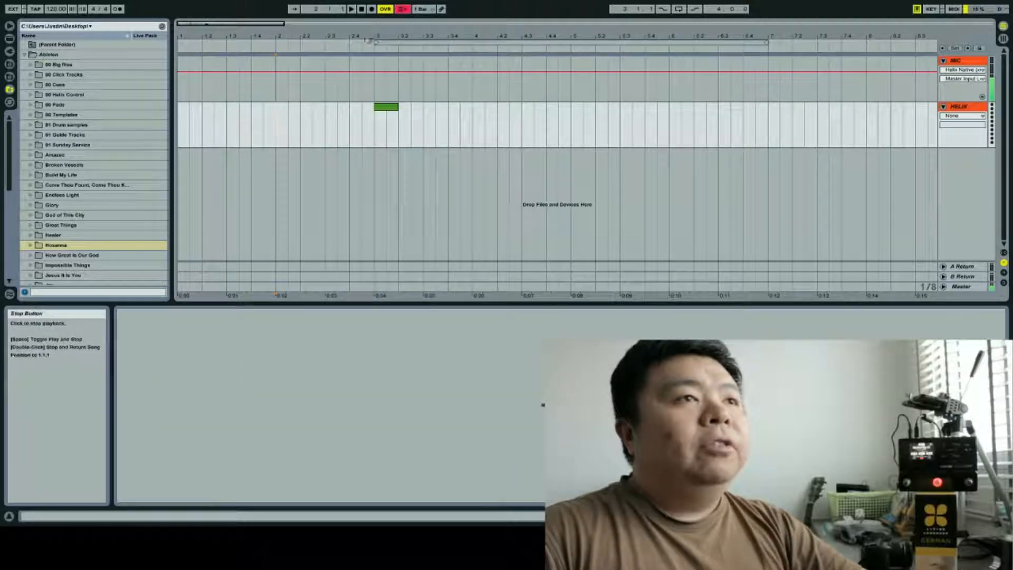
{"action": "key", "text": "space"}
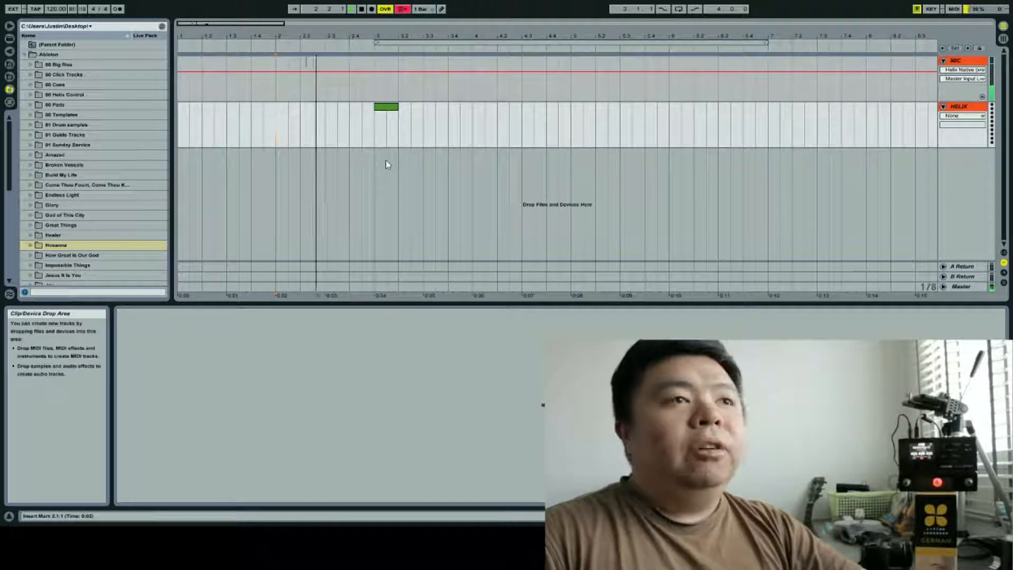
{"action": "key", "text": "space"}
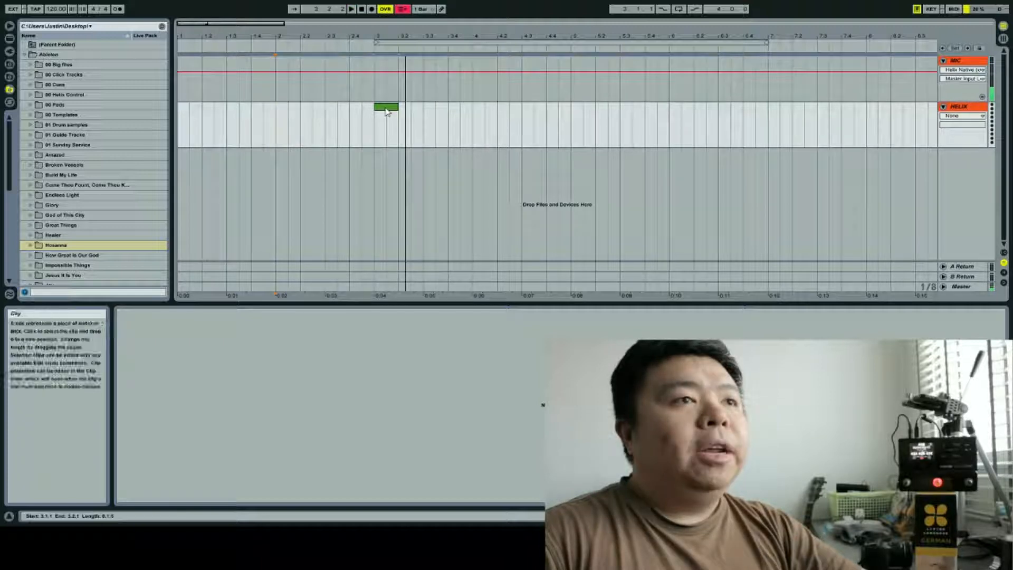
Name the MIDI clip at bar 3 PATCH
{"action": "left_click", "coordinate": [385, 108]}
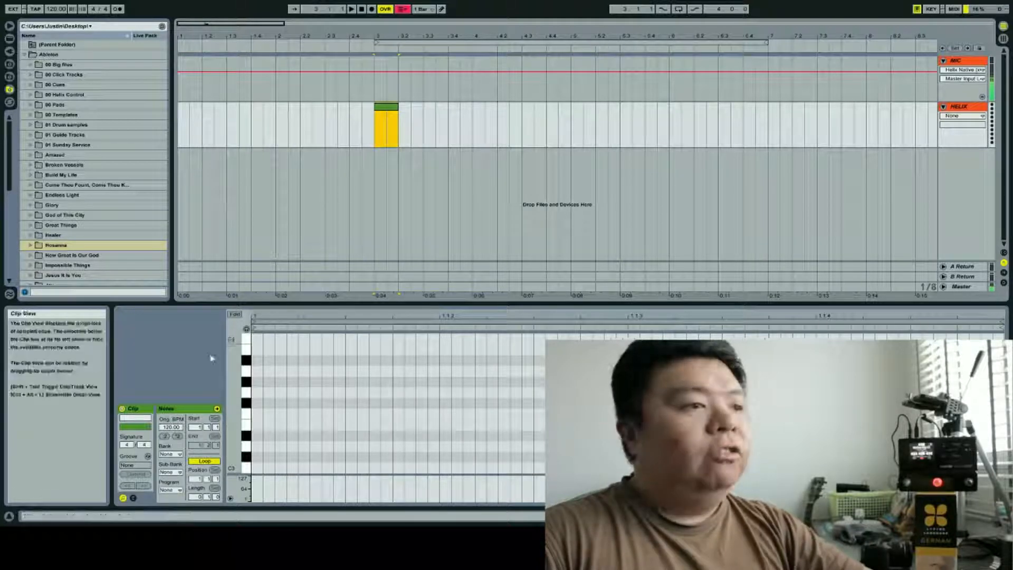
{"action": "left_click", "coordinate": [138, 421]}
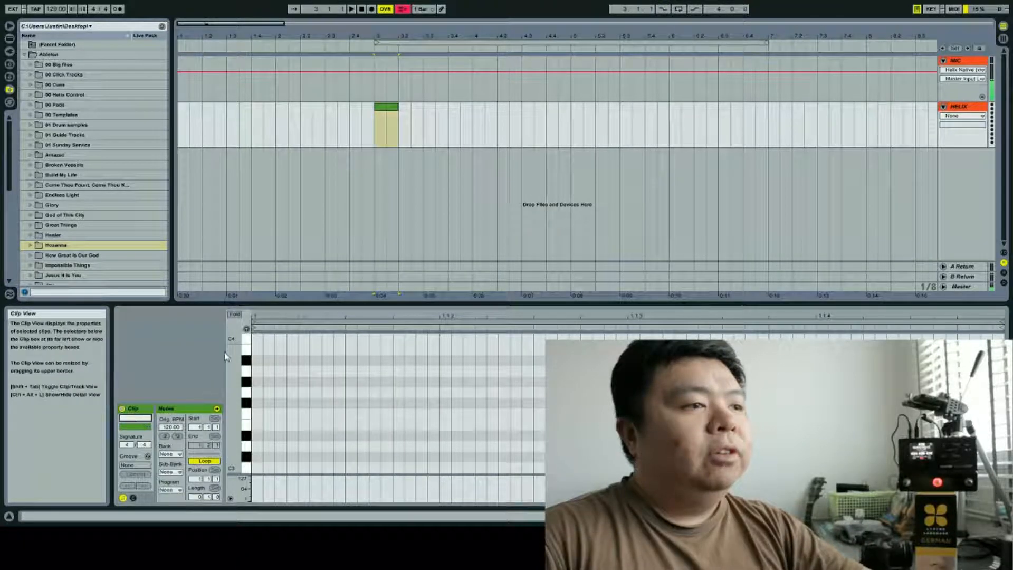
{"action": "type", "text": "PATCH"}
{"action": "key", "text": "Return"}
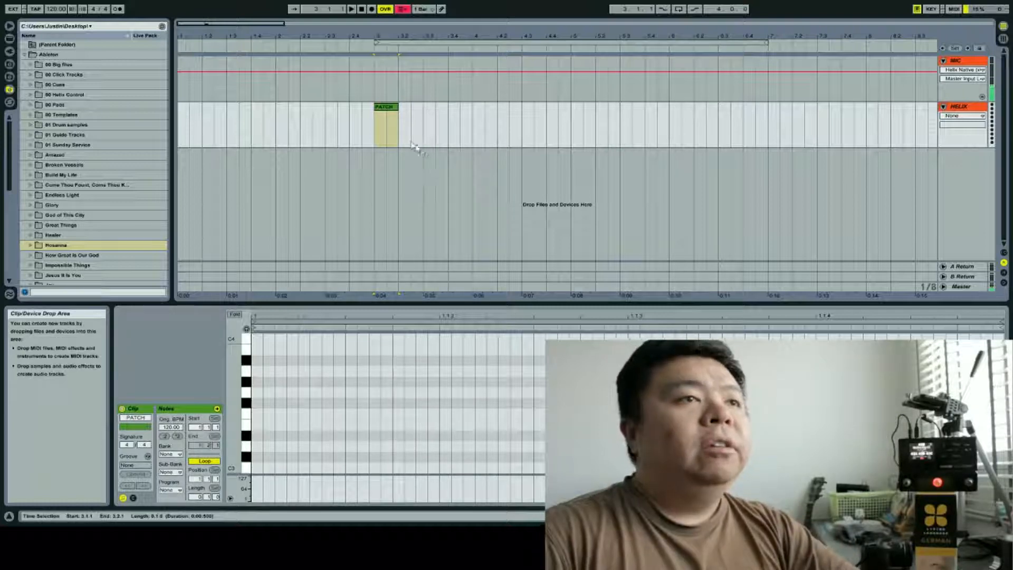
Set the PATCH clip's program change to Program 1, leaving Bank and Sub-Bank at None
{"action": "left_click", "coordinate": [383, 121]}
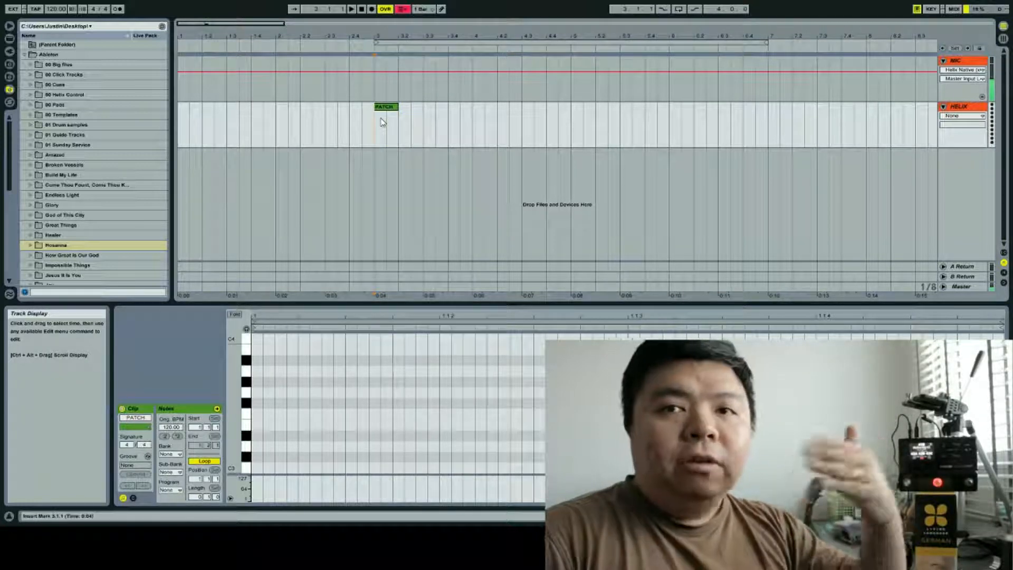
{"action": "left_click", "coordinate": [386, 113]}
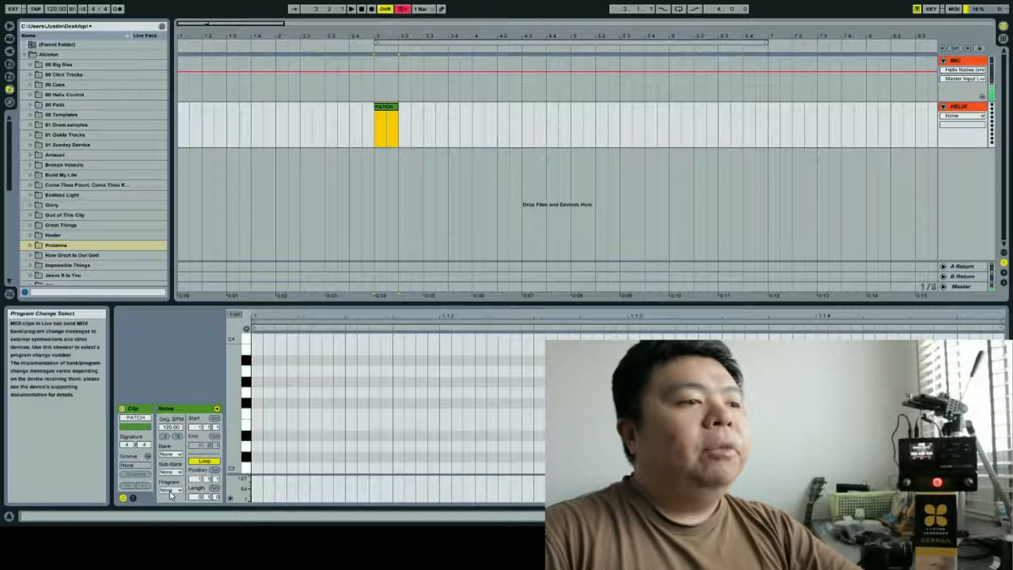
{"action": "left_click", "coordinate": [168, 455]}
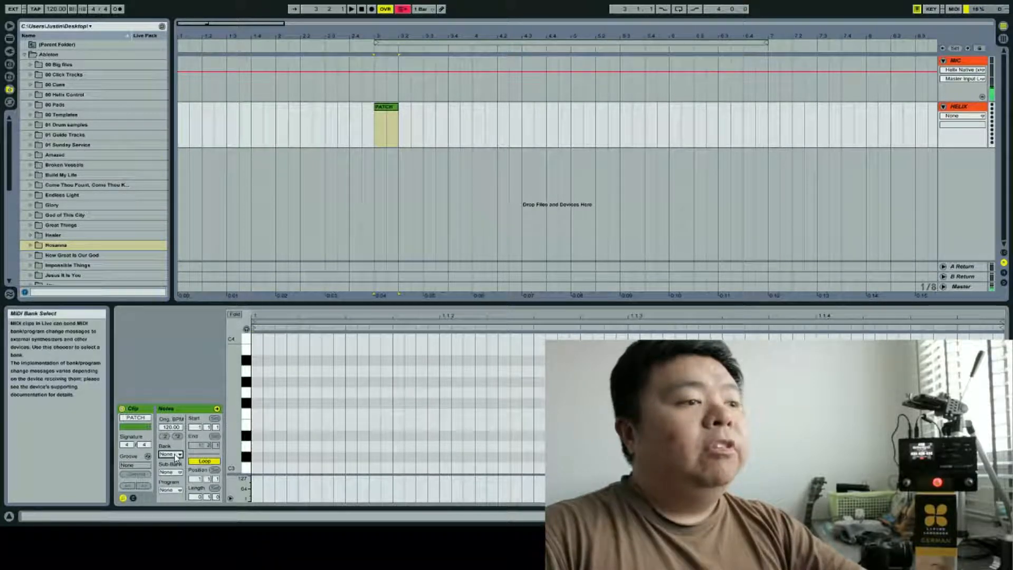
{"action": "left_click", "coordinate": [174, 473]}
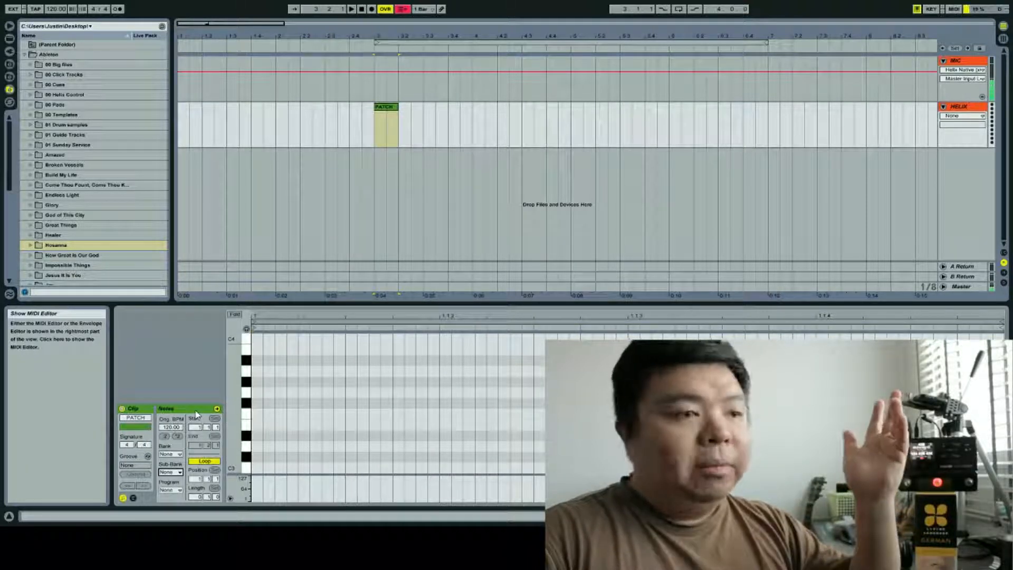
{"action": "left_click", "coordinate": [171, 491]}
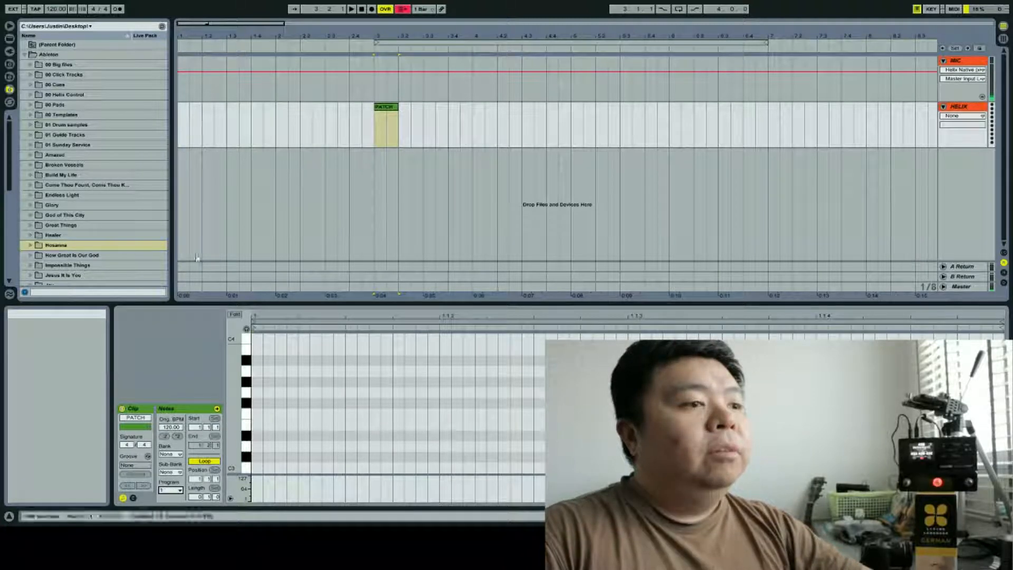
{"action": "left_click", "coordinate": [179, 489]}
{"action": "left_click", "coordinate": [195, 402]}
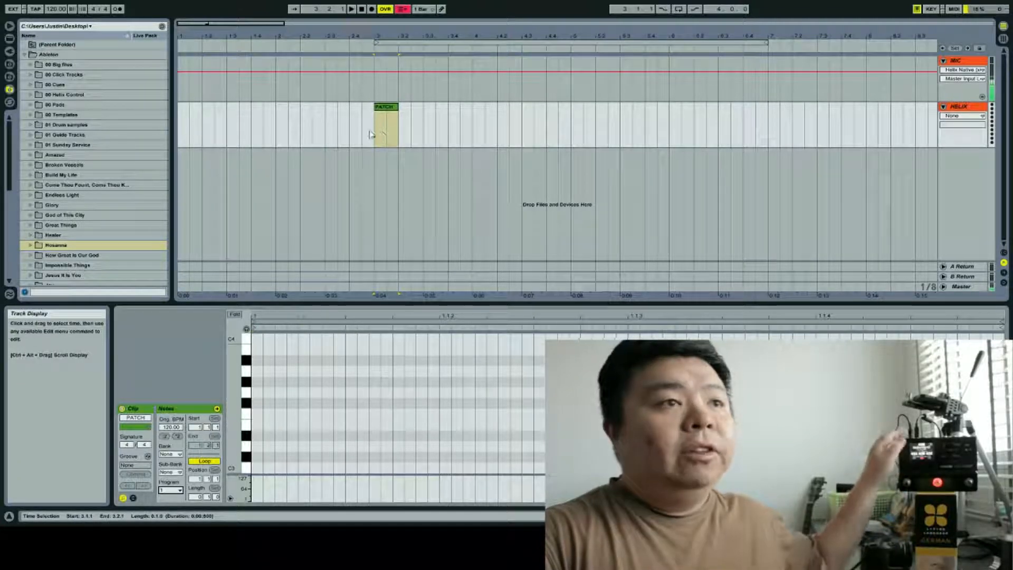
Play the arrangement from bar 2 beat 4 until playback has passed the PATCH clip
{"action": "left_click", "coordinate": [350, 131]}
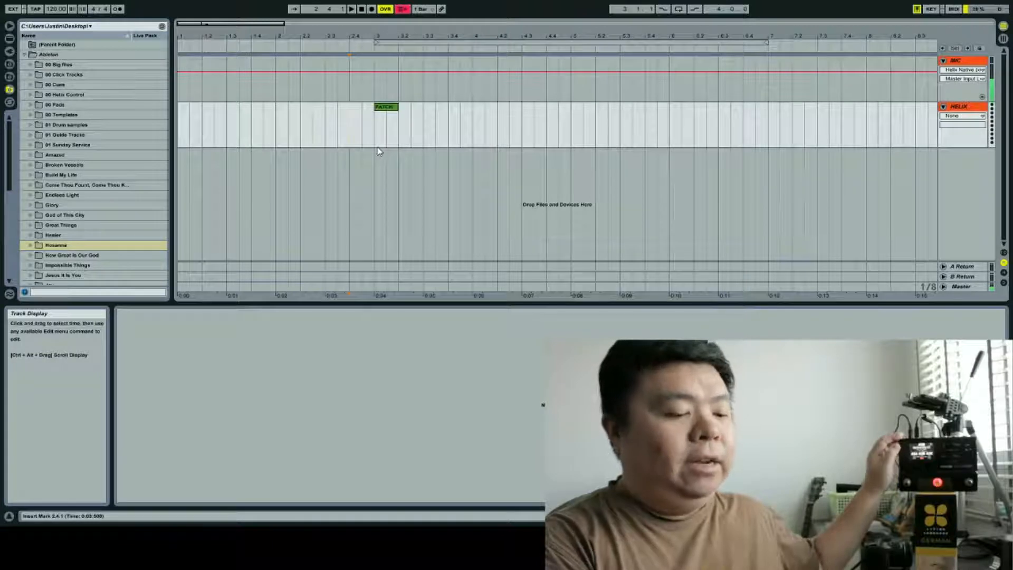
{"action": "key", "text": "space"}
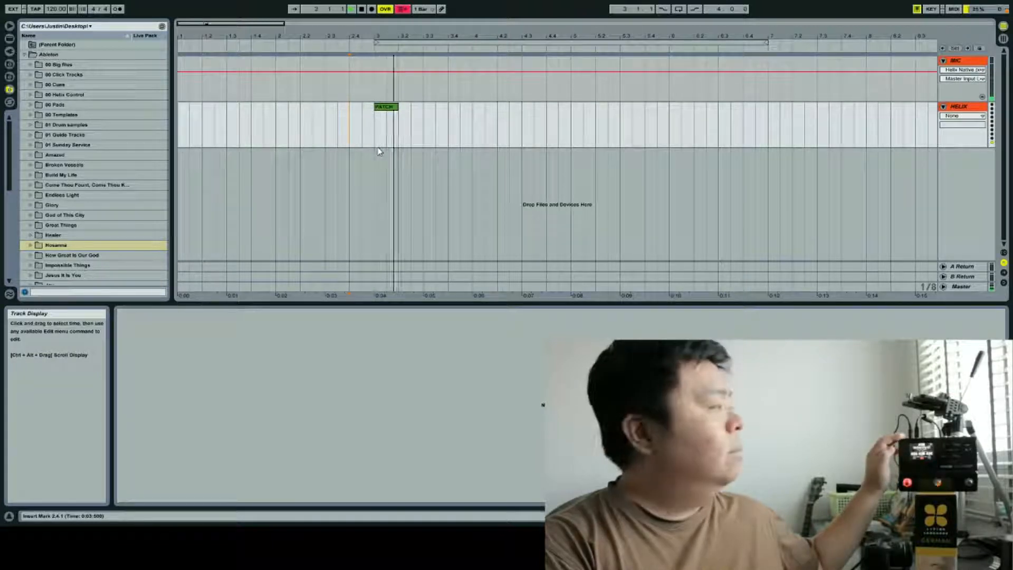
{"action": "key", "text": "space"}
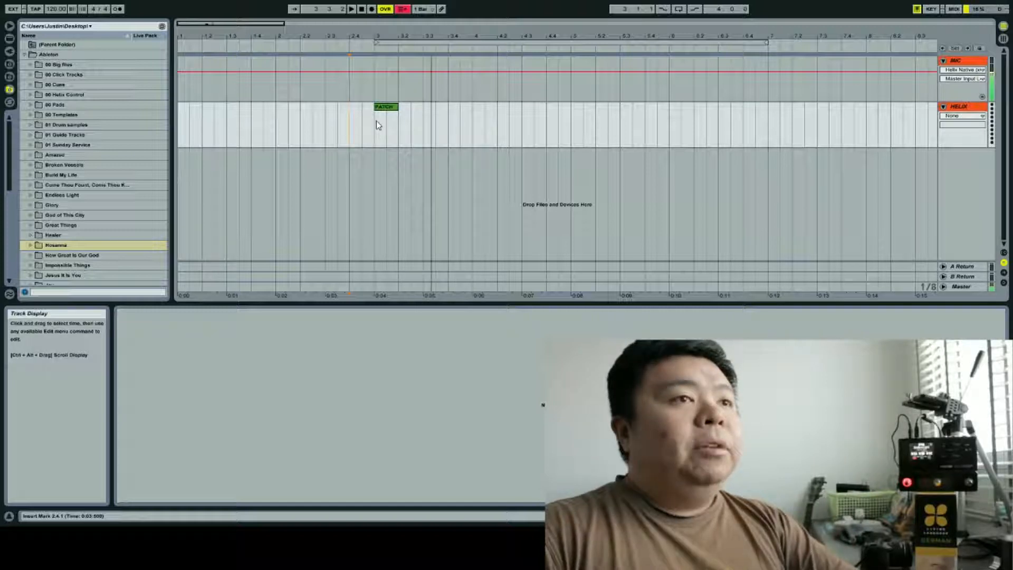
Insert an empty one-beat MIDI clip at the start of bar 4 on the HELIX track
{"action": "left_click", "coordinate": [378, 125]}
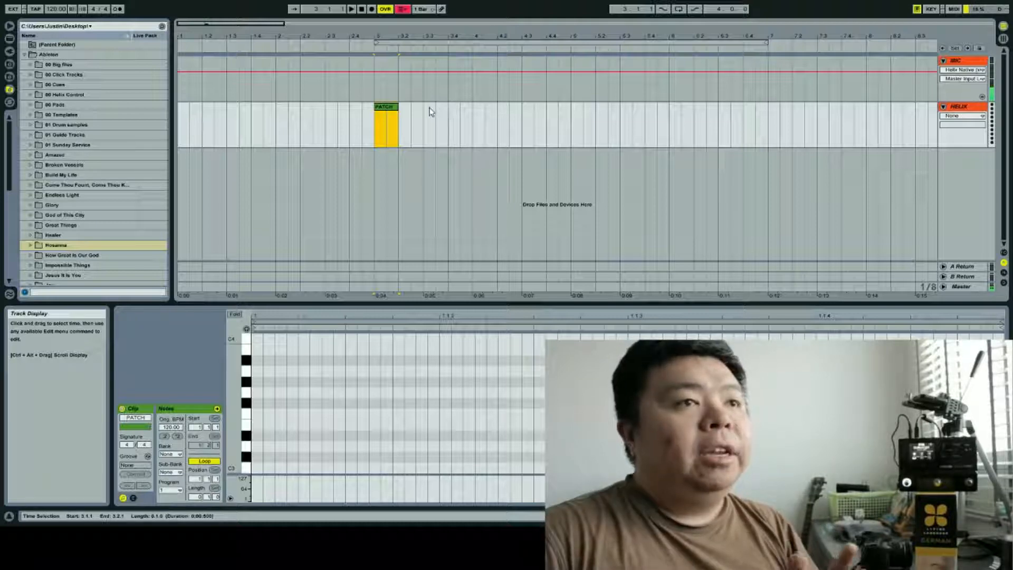
{"action": "left_click", "coordinate": [457, 118]}
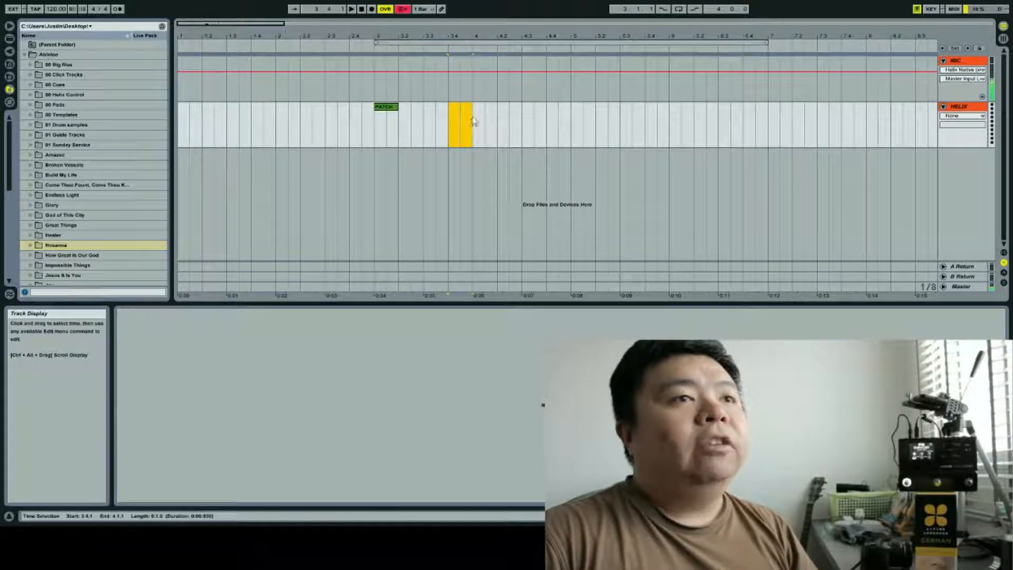
{"action": "left_click", "coordinate": [480, 121]}
{"action": "left_click_drag", "start_coordinate": [483, 119], "coordinate": [493, 122]}
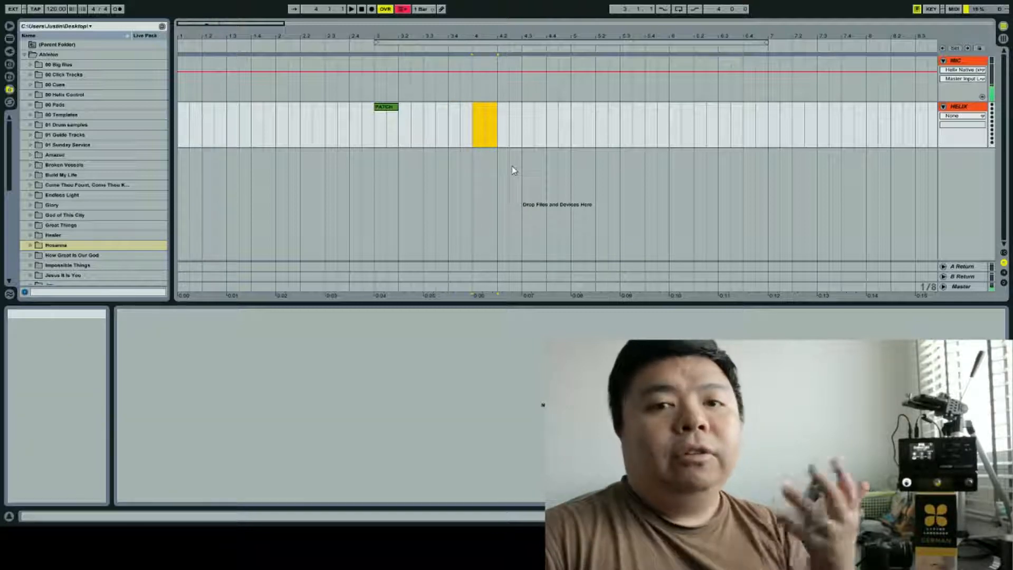
{"action": "key", "text": "ctrl+shift+m"}
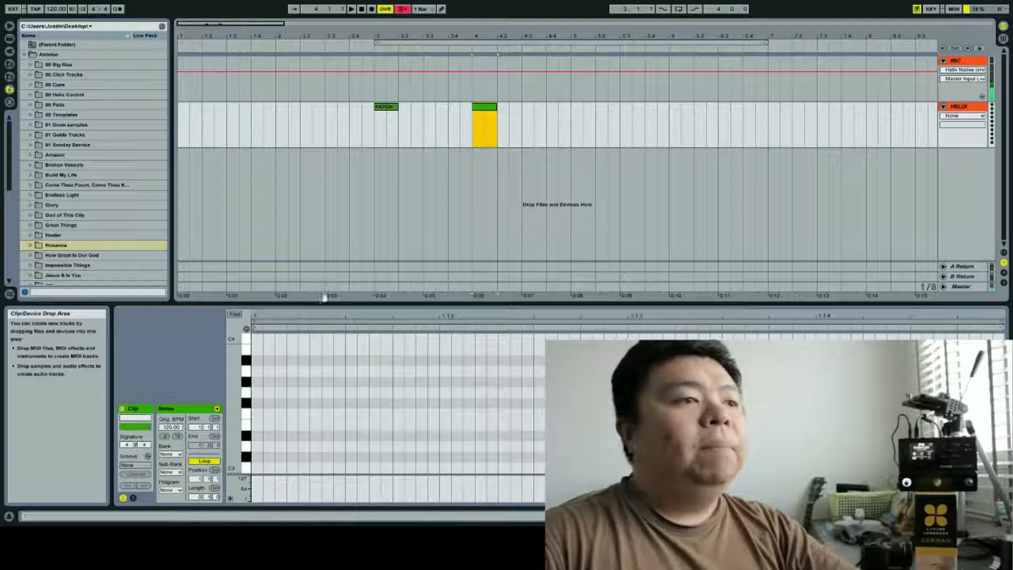
Colour the new MIDI clip at bar 4 pink and name it SNAP 1
{"action": "left_click", "coordinate": [148, 428]}
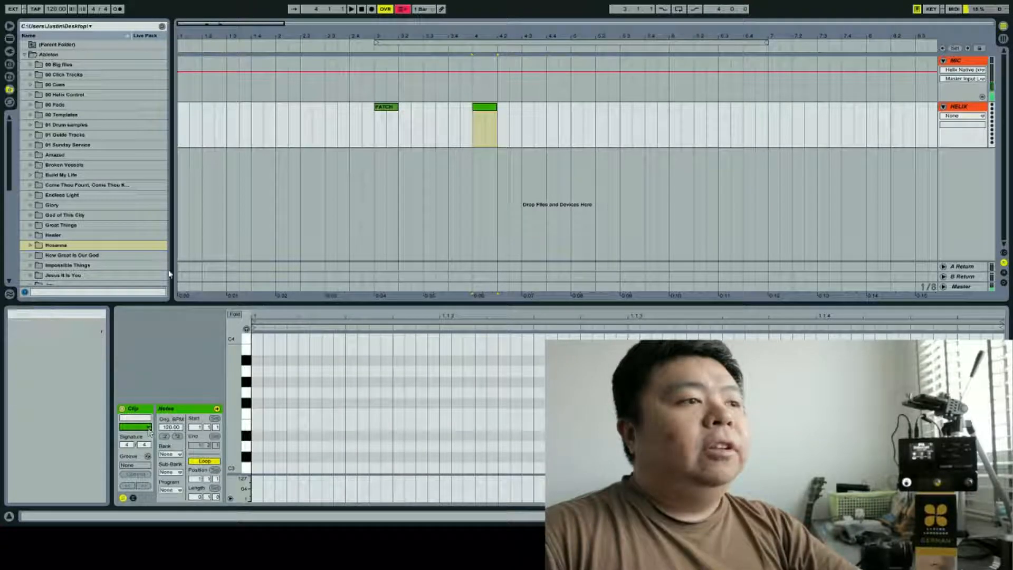
{"action": "left_click", "coordinate": [132, 251]}
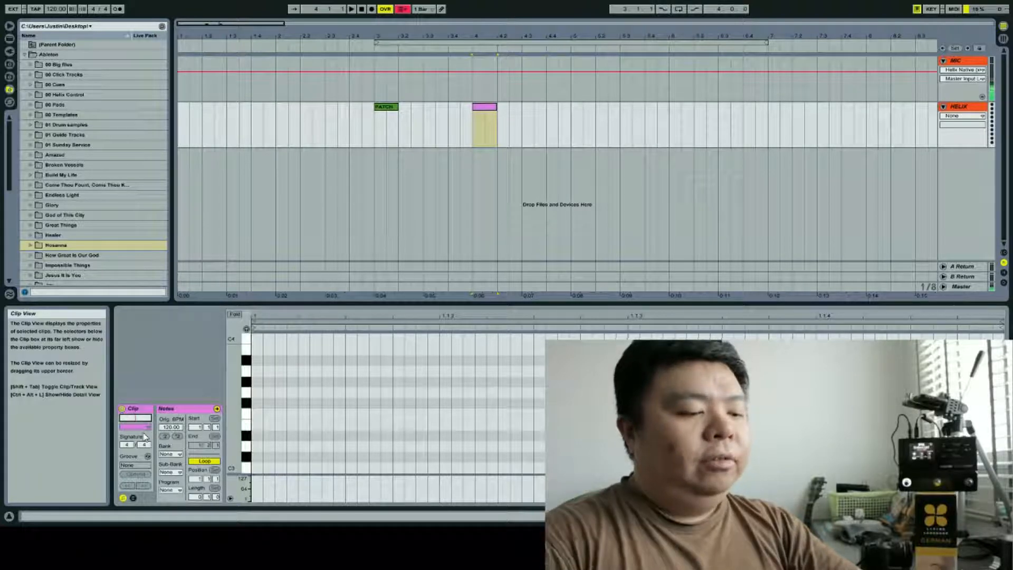
{"action": "type", "text": "SNAP 1"}
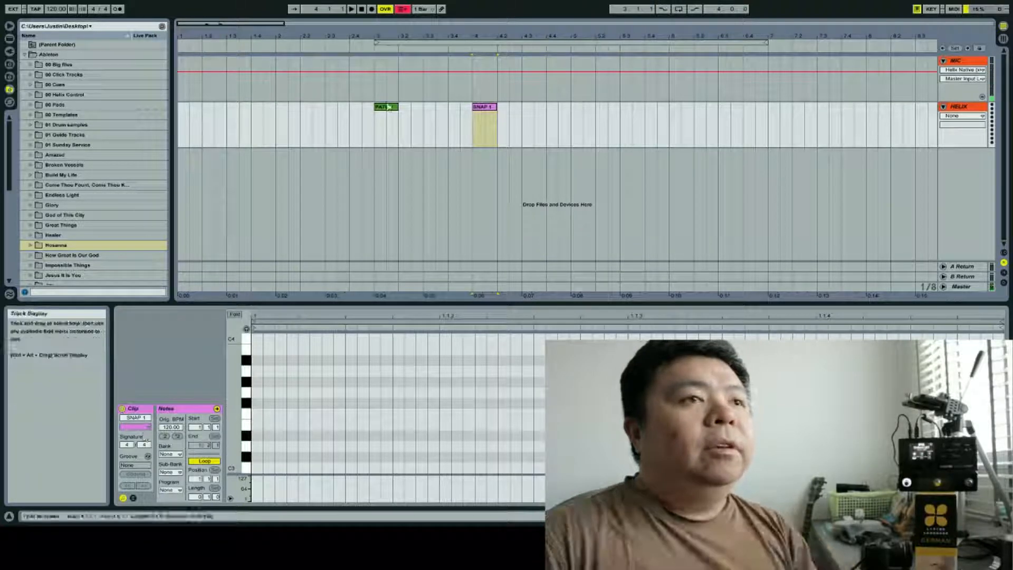
Show the Envelopes box for the SNAP 1 clip and hide its Notes box
{"action": "left_click", "coordinate": [386, 124]}
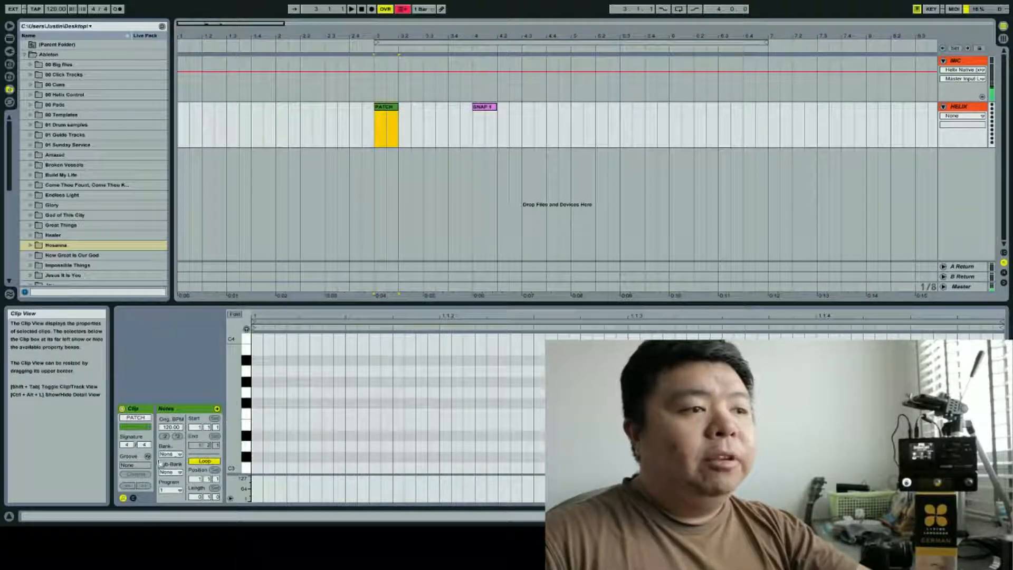
{"action": "left_click", "coordinate": [482, 112]}
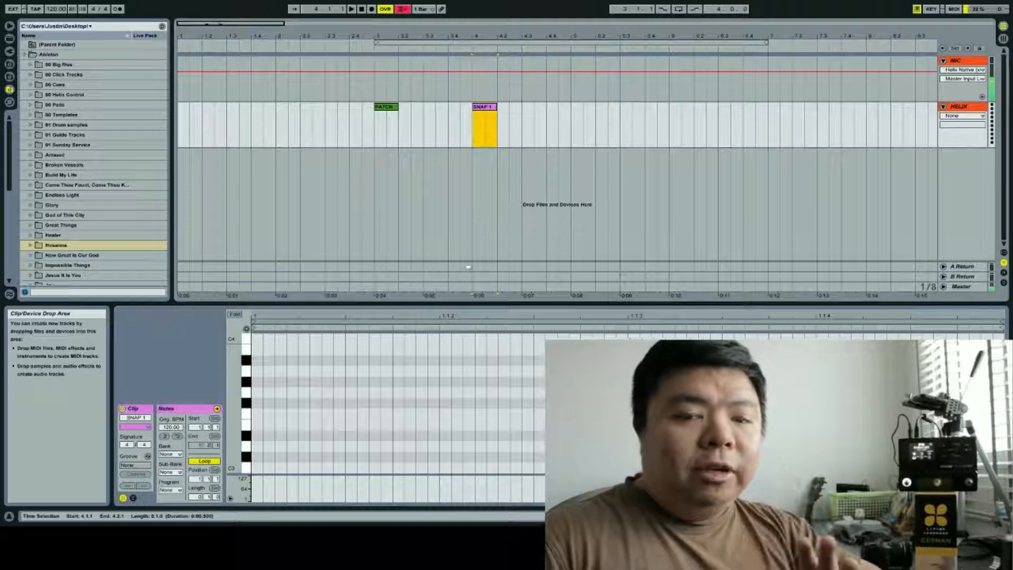
{"action": "left_click", "coordinate": [133, 498]}
{"action": "left_click", "coordinate": [122, 498]}
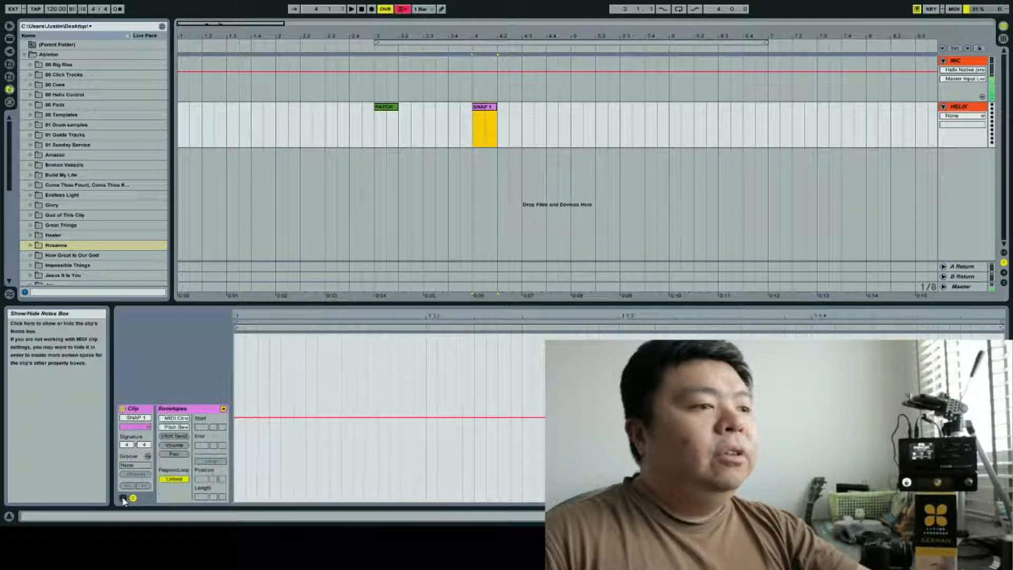
{"action": "left_click", "coordinate": [123, 498]}
{"action": "left_click", "coordinate": [133, 498]}
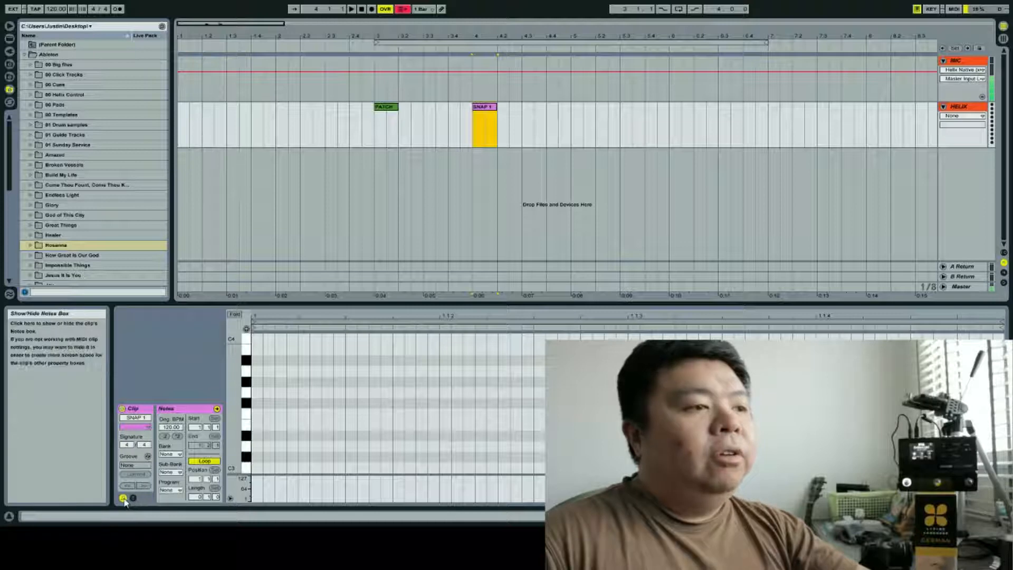
{"action": "left_click", "coordinate": [133, 497]}
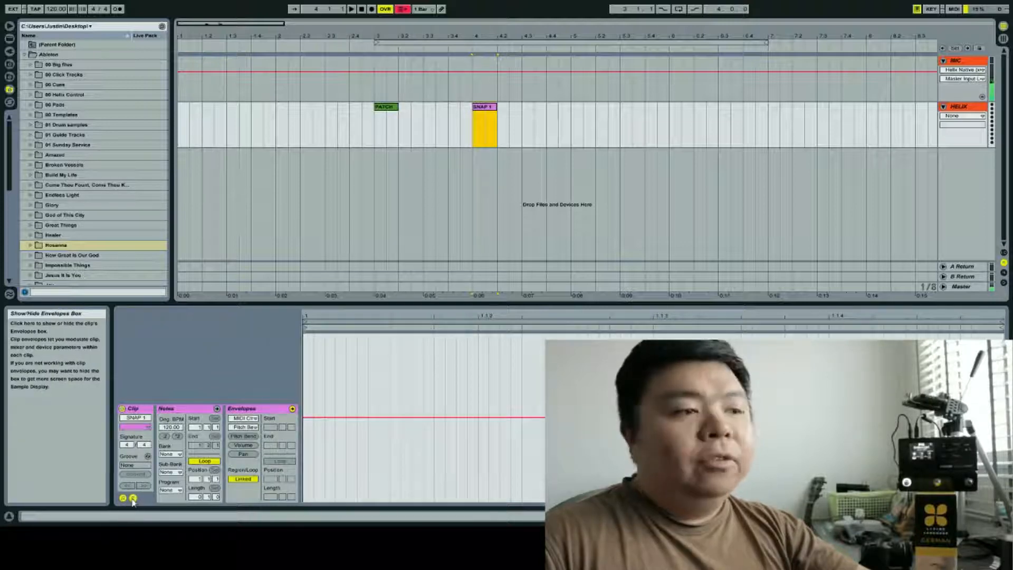
{"action": "left_click", "coordinate": [123, 497]}
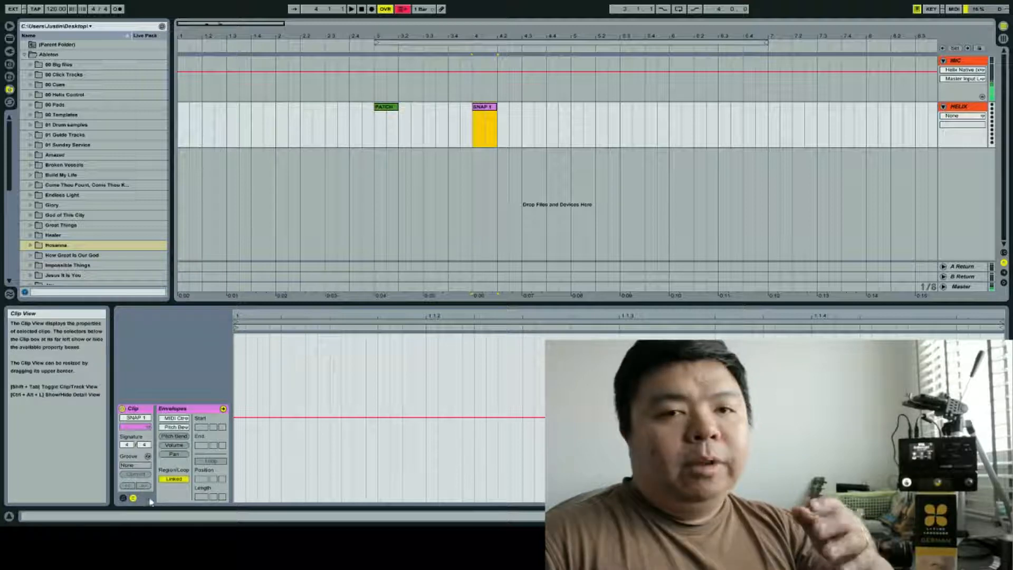
{"action": "left_click", "coordinate": [122, 499]}
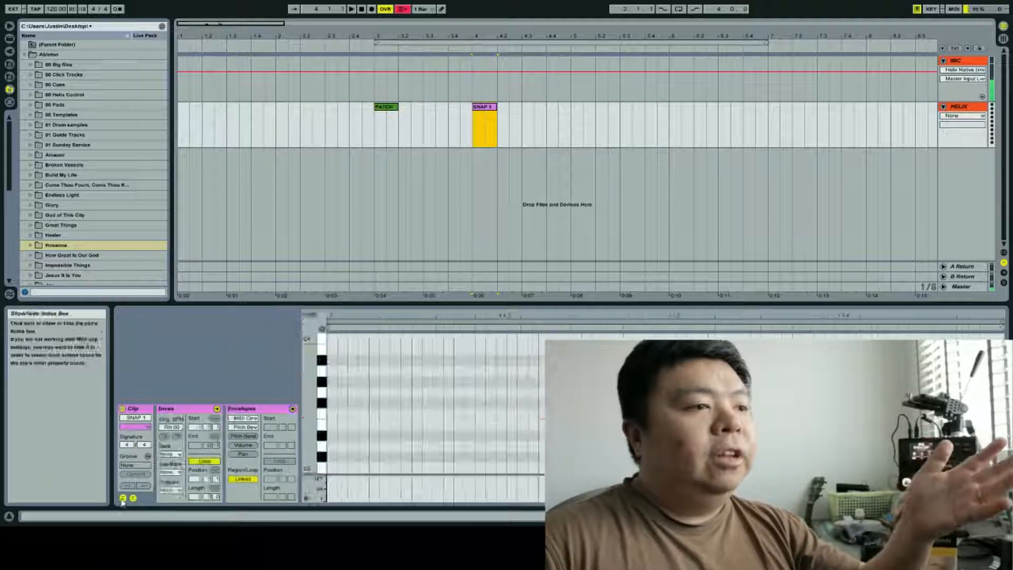
{"action": "left_click", "coordinate": [122, 499]}
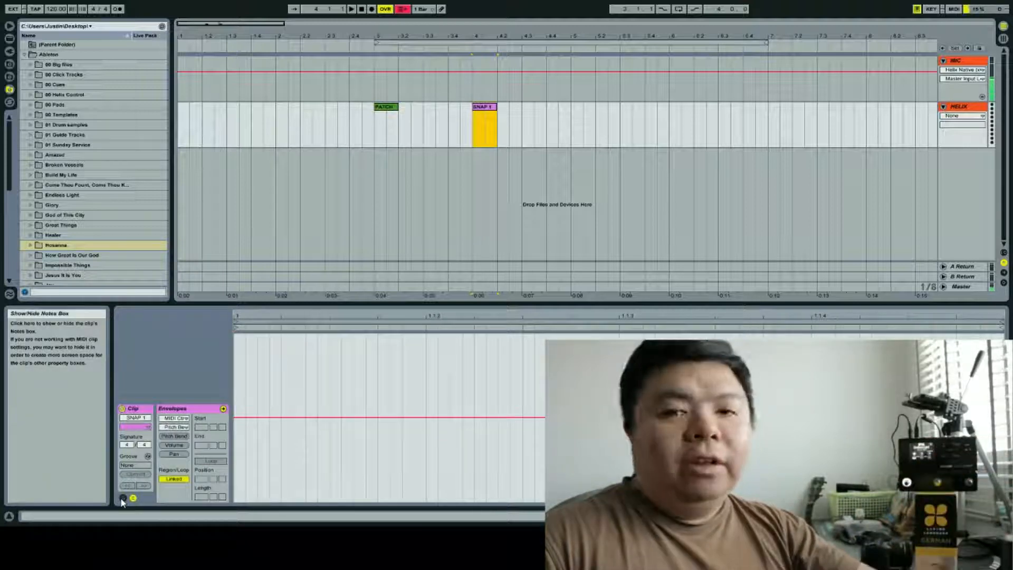
Choose MIDI controller 69 (Hold) as the SNAP 1 clip's envelope and lower the whole envelope line to its minimum
{"action": "left_click", "coordinate": [181, 419]}
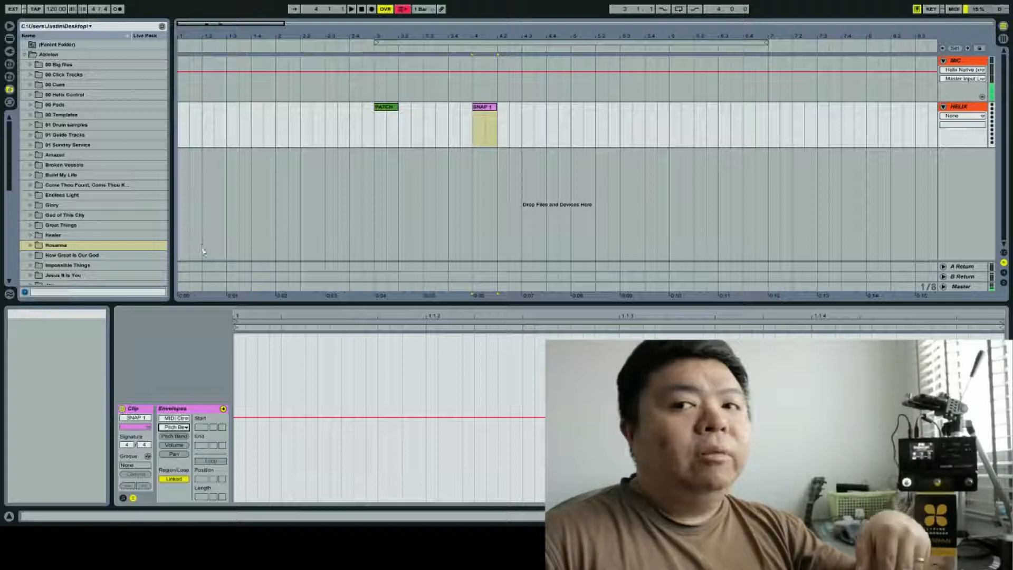
{"action": "left_click", "coordinate": [194, 315]}
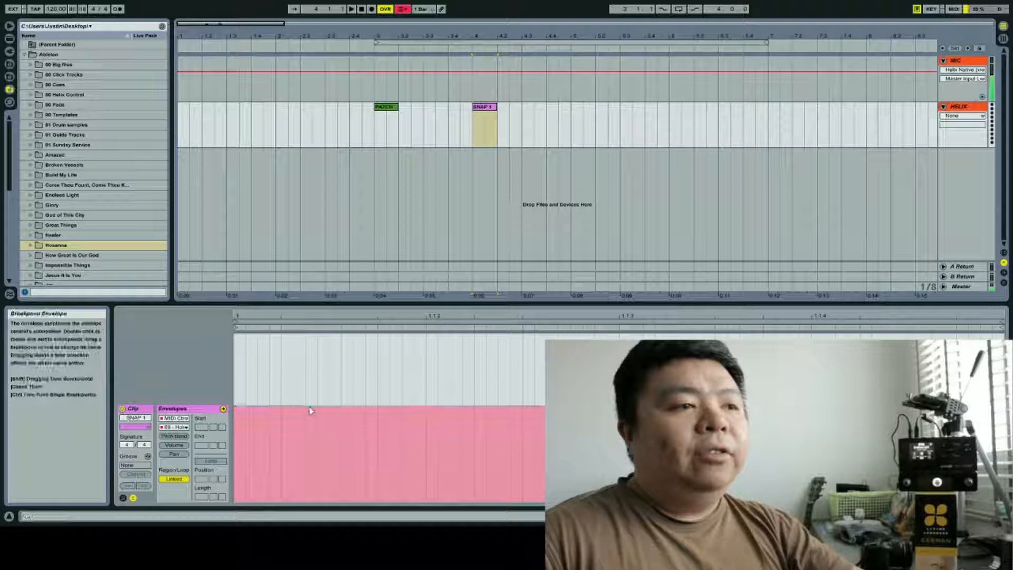
{"action": "left_click_drag", "start_coordinate": [368, 407], "coordinate": [339, 464]}
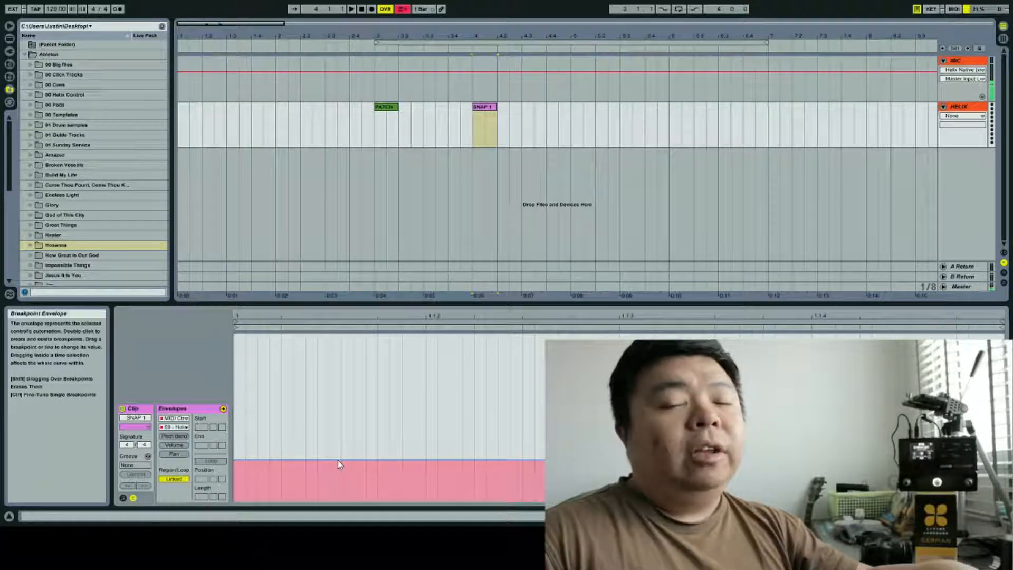
{"action": "left_click_drag", "start_coordinate": [342, 462], "coordinate": [344, 482]}
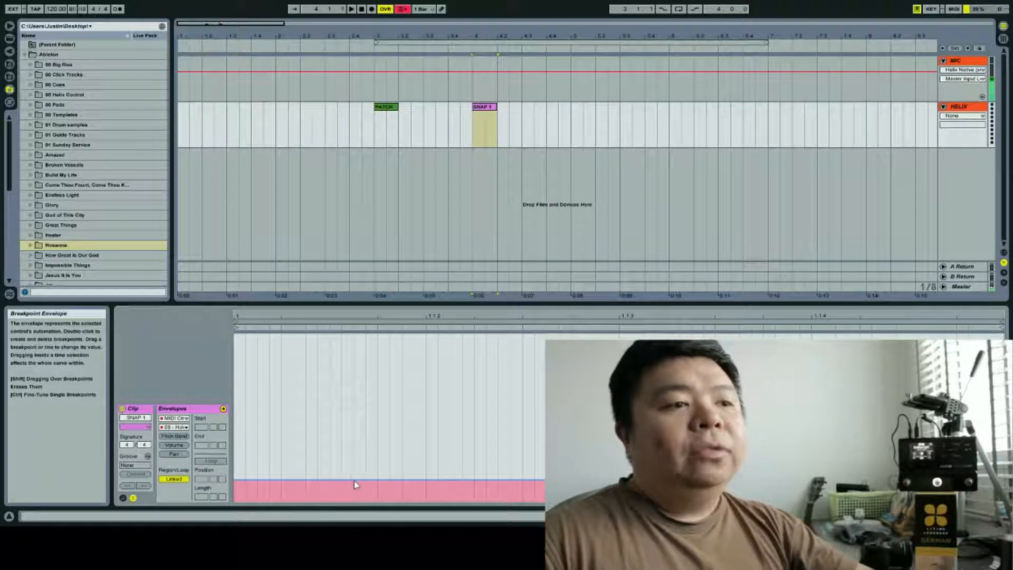
{"action": "left_click_drag", "start_coordinate": [354, 480], "coordinate": [354, 500]}
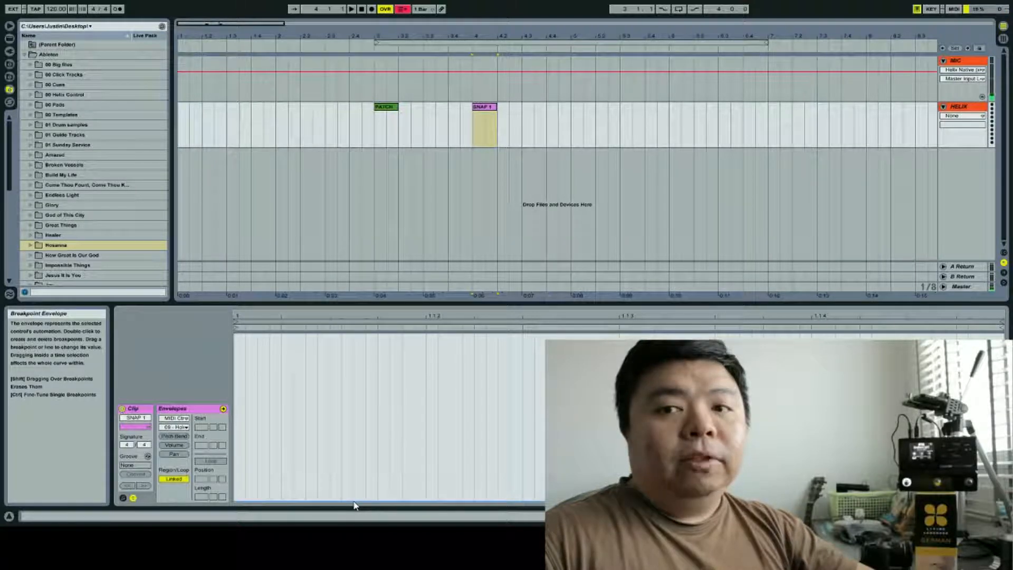
{"action": "mouse_move", "coordinate": [356, 501]}
{"action": "left_mouse_down"}
{"action": "mouse_move", "coordinate": [356, 488]}
{"action": "mouse_move", "coordinate": [356, 502]}
{"action": "left_mouse_up"}
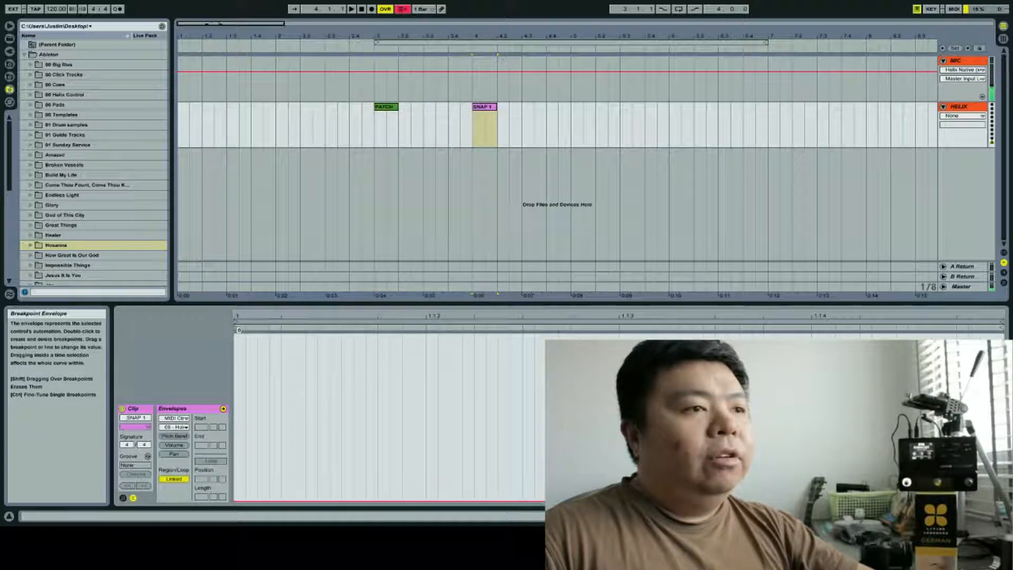
Raise the SNAP 1 clip's controller 69 envelope slightly in small increments and return it to its minimum
{"action": "left_click_drag", "start_coordinate": [263, 502], "coordinate": [264, 500]}
{"action": "key", "text": "ctrl+z"}
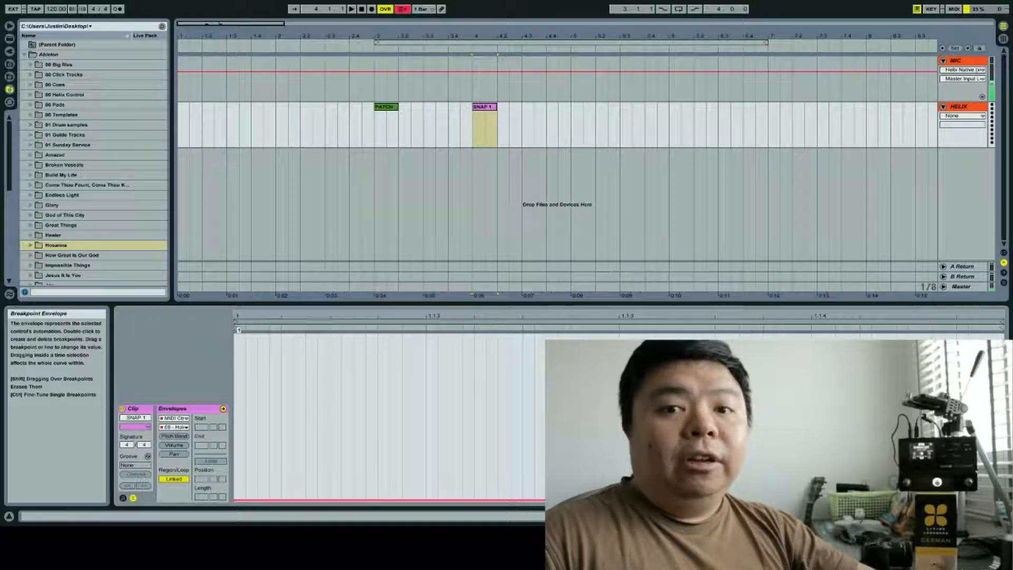
{"action": "key", "text": "ctrl+z"}
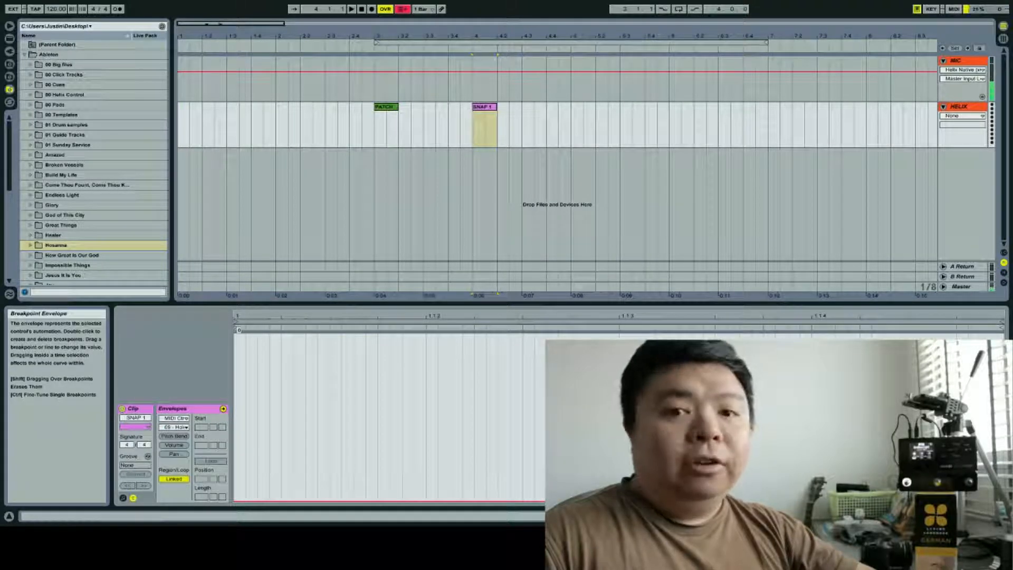
{"action": "key", "text": "ctrl+y"}
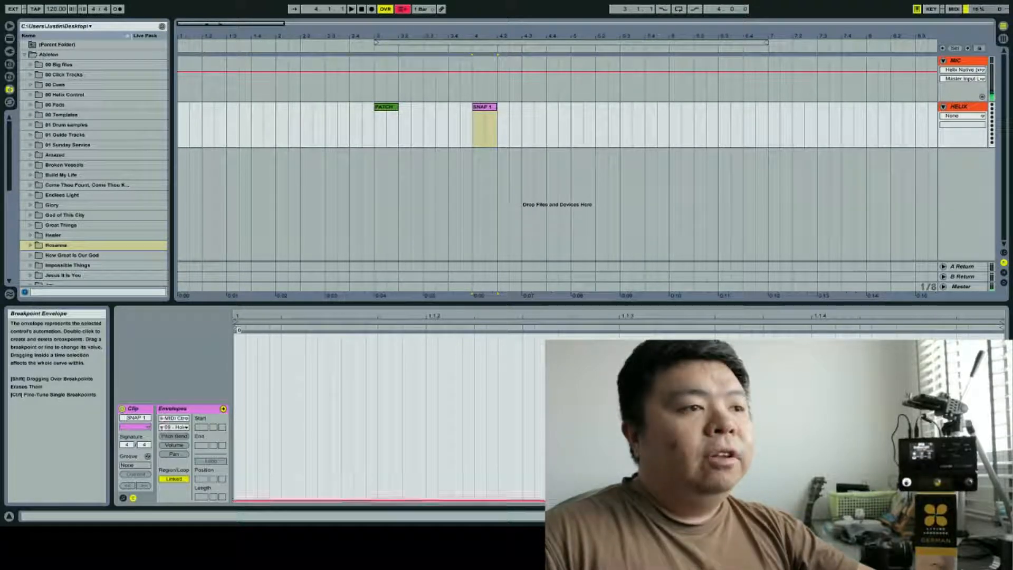
{"action": "left_click_drag", "start_coordinate": [389, 501], "coordinate": [389, 499]}
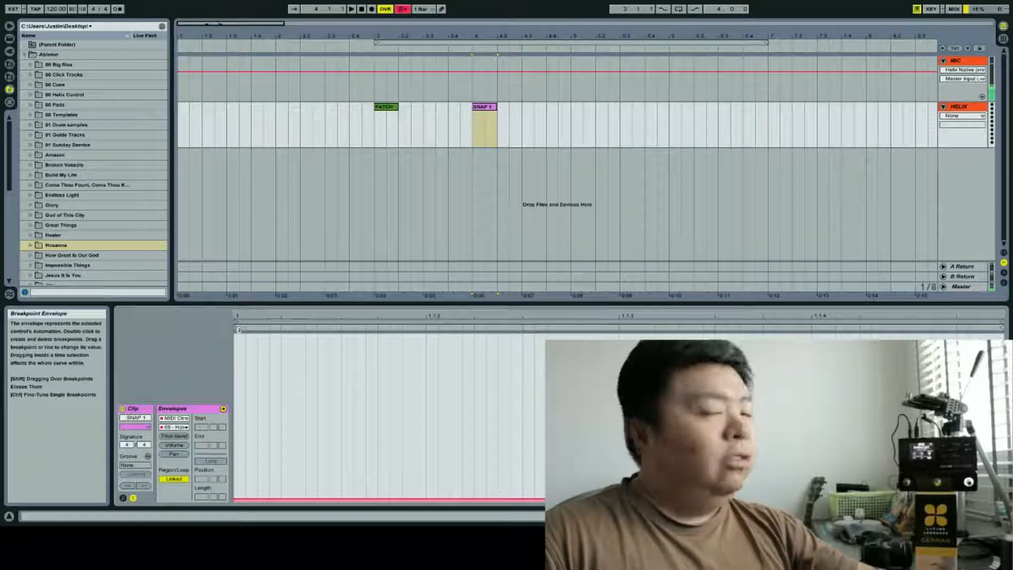
{"action": "left_click_drag", "start_coordinate": [390, 499], "coordinate": [390, 501]}
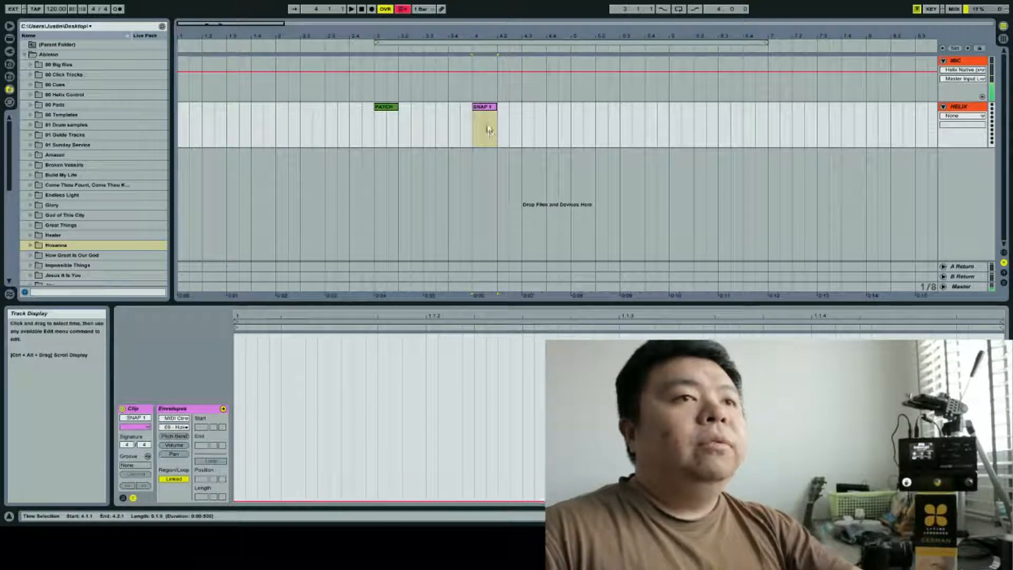
Duplicate the SNAP 1 clip to 4.3.1, rename the copy SNAP 2 and raise its controller 69 envelope slightly above the minimum
{"action": "left_click", "coordinate": [485, 110]}
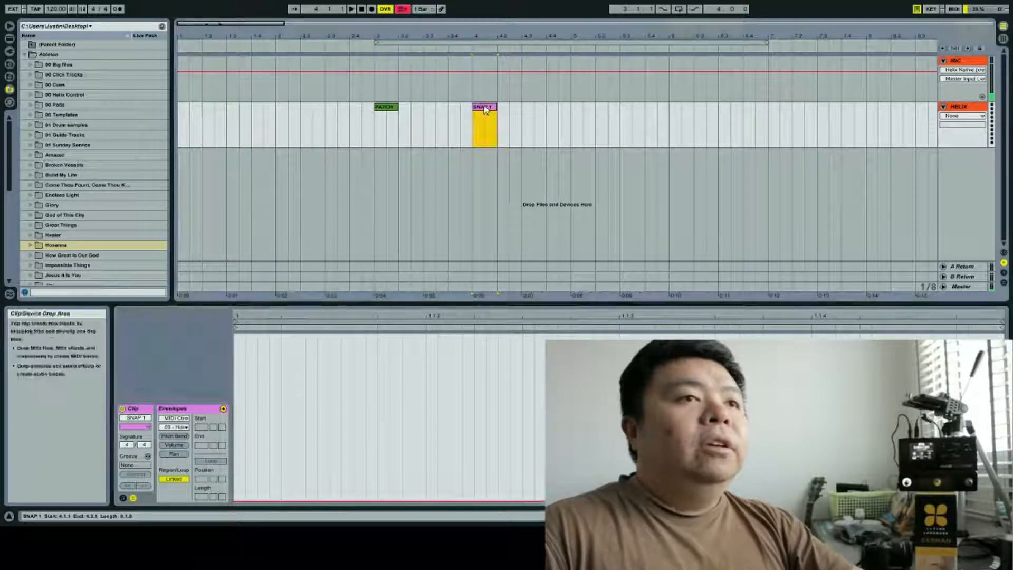
{"action": "left_click", "coordinate": [529, 119]}
{"action": "key", "text": "ctrl+v"}
{"action": "double_click", "coordinate": [537, 108]}
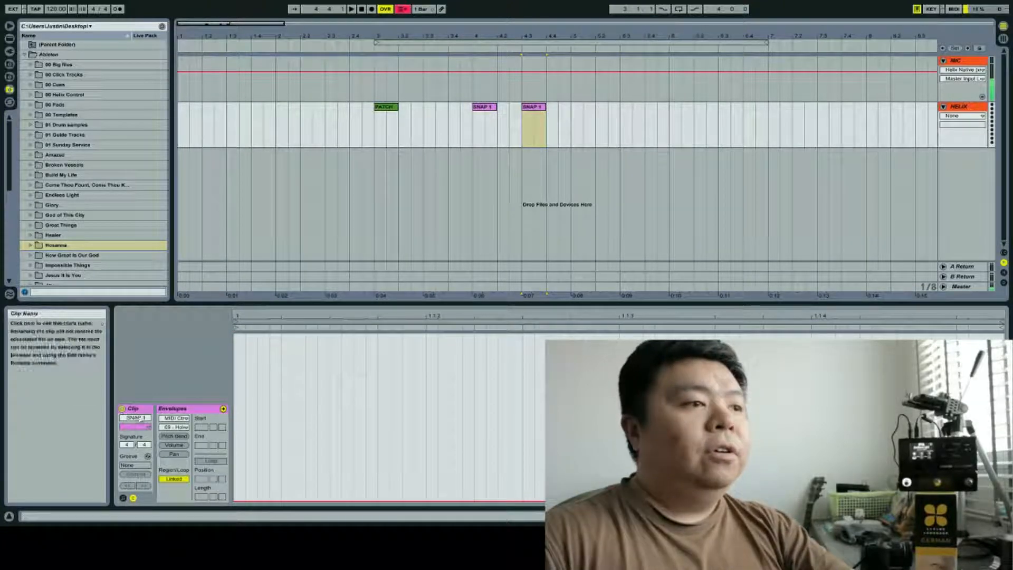
{"action": "left_click", "coordinate": [138, 418]}
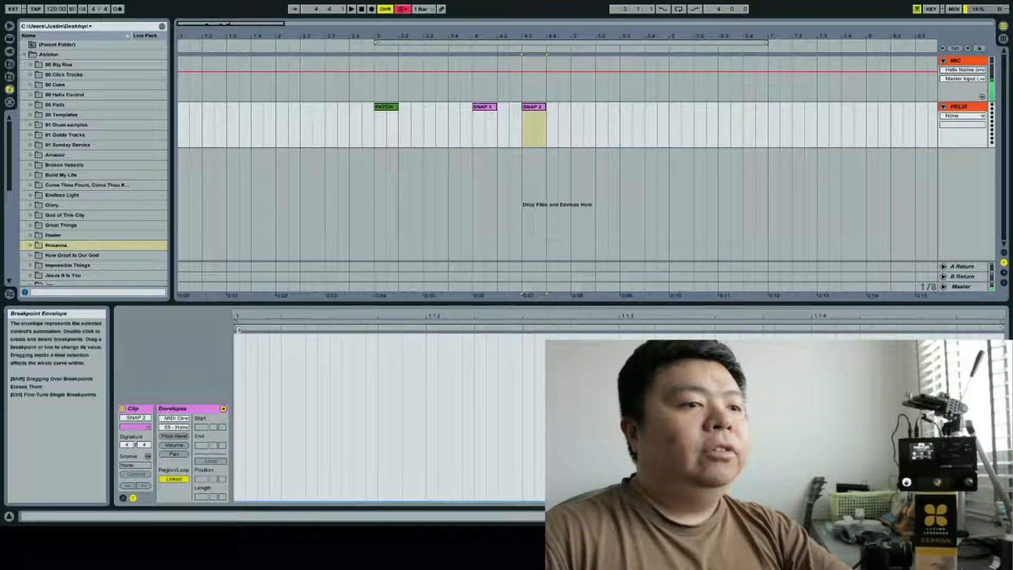
{"action": "left_click_drag", "start_coordinate": [328, 501], "coordinate": [328, 500]}
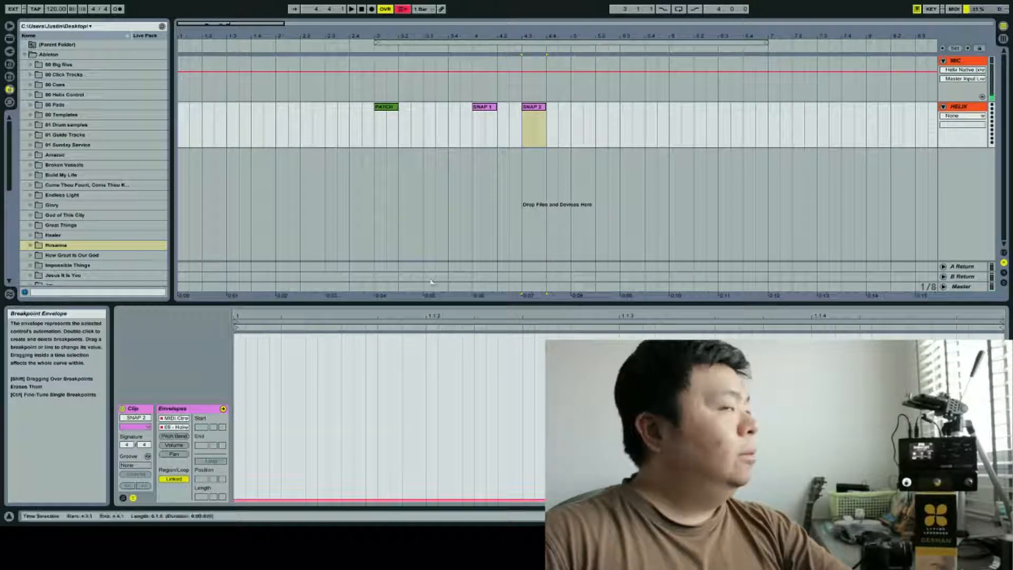
Paste another SNAP 1 copy at 5.1.1, rename it SNAP 3 and raise its controller 69 envelope slightly higher than SNAP 2's
{"action": "left_click", "coordinate": [520, 129]}
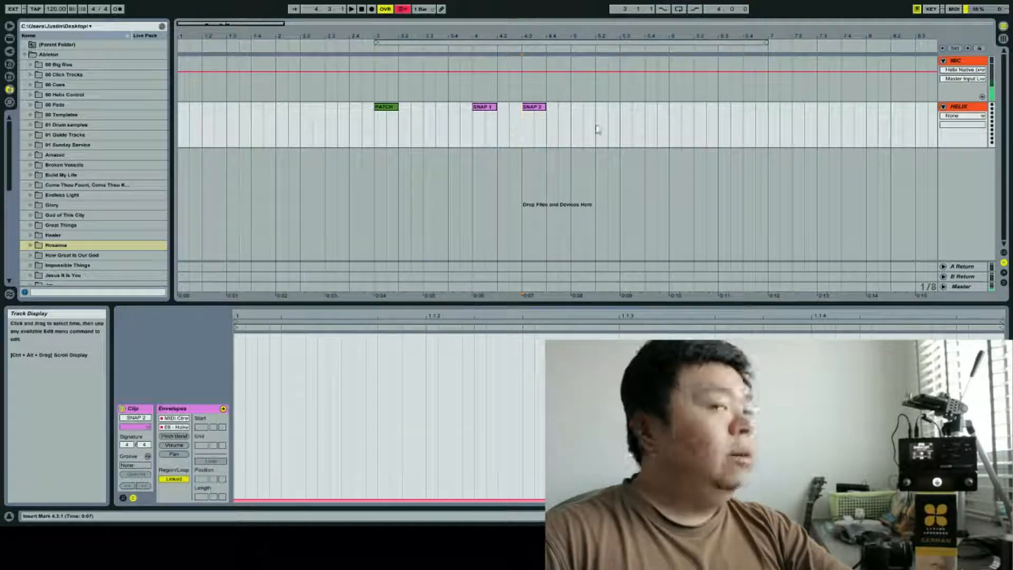
{"action": "left_click", "coordinate": [571, 112]}
{"action": "key", "text": "ctrl+v"}
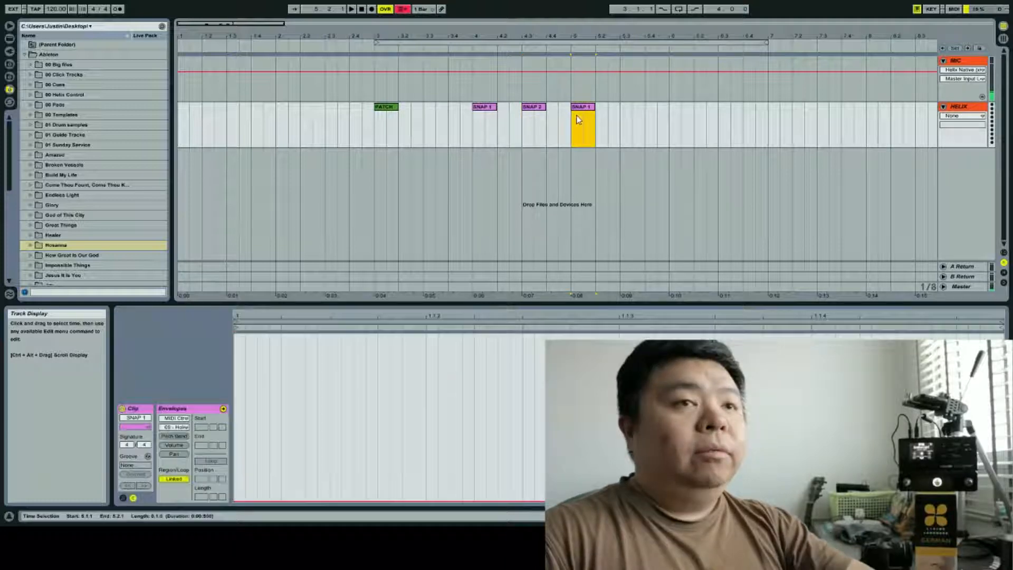
{"action": "key", "text": "ctrl+r"}
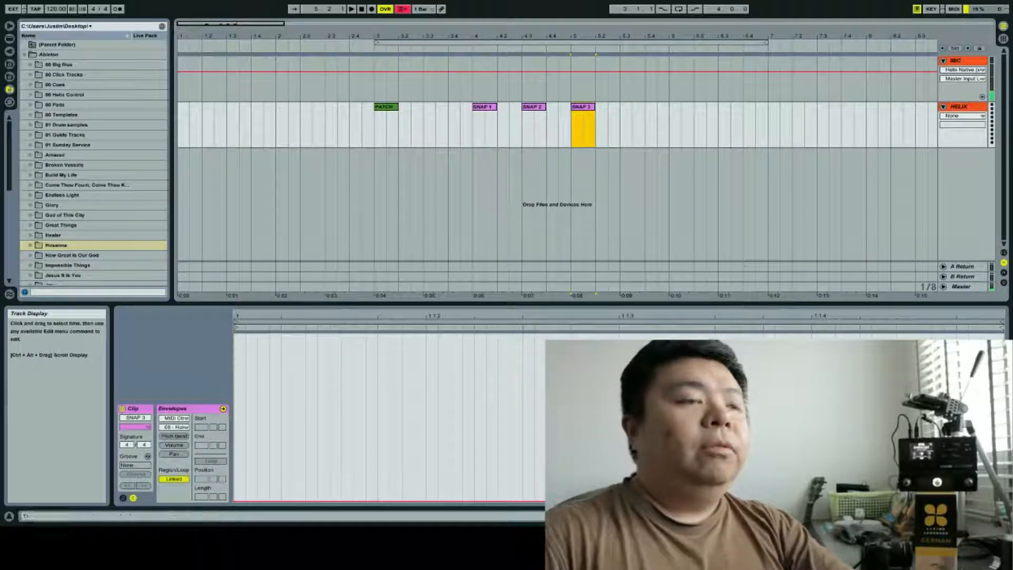
{"action": "left_click", "coordinate": [355, 500]}
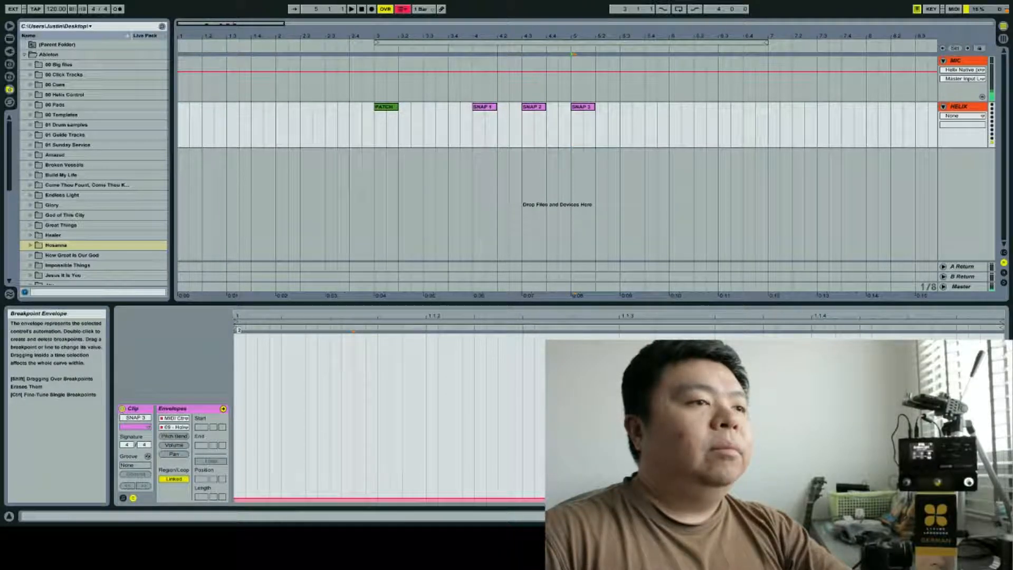
Play the arrangement from 3.4.1 through the three SNAP clips to test the snapshot switching, and stop playback
{"action": "left_click", "coordinate": [458, 132]}
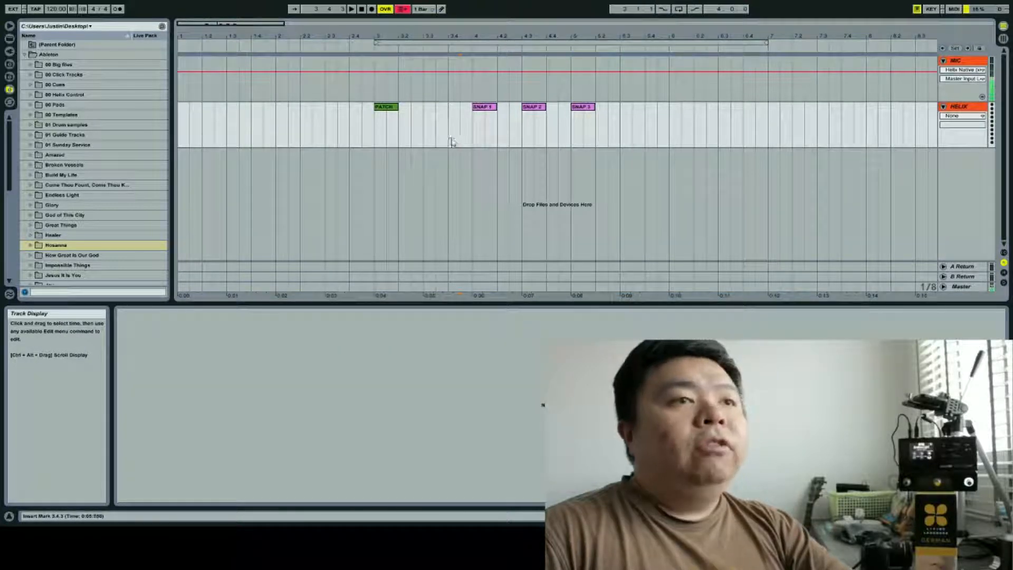
{"action": "left_click", "coordinate": [453, 142]}
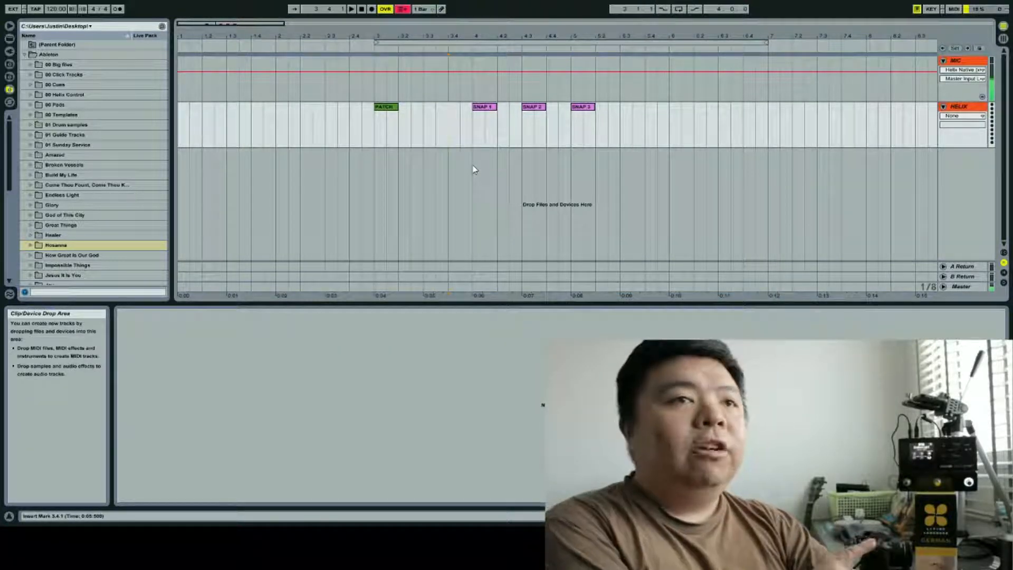
{"action": "key", "text": "space"}
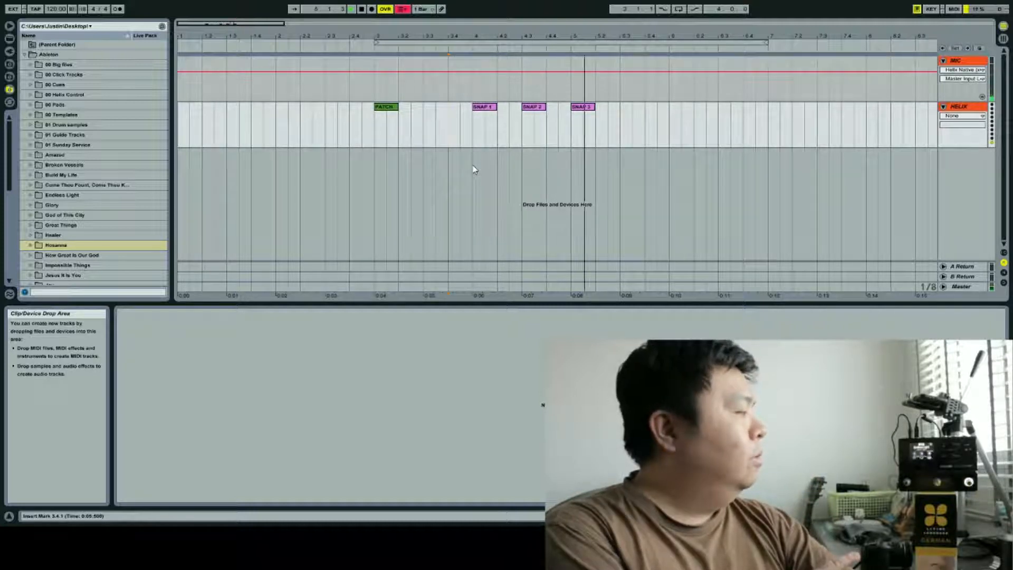
{"action": "key", "text": "space"}
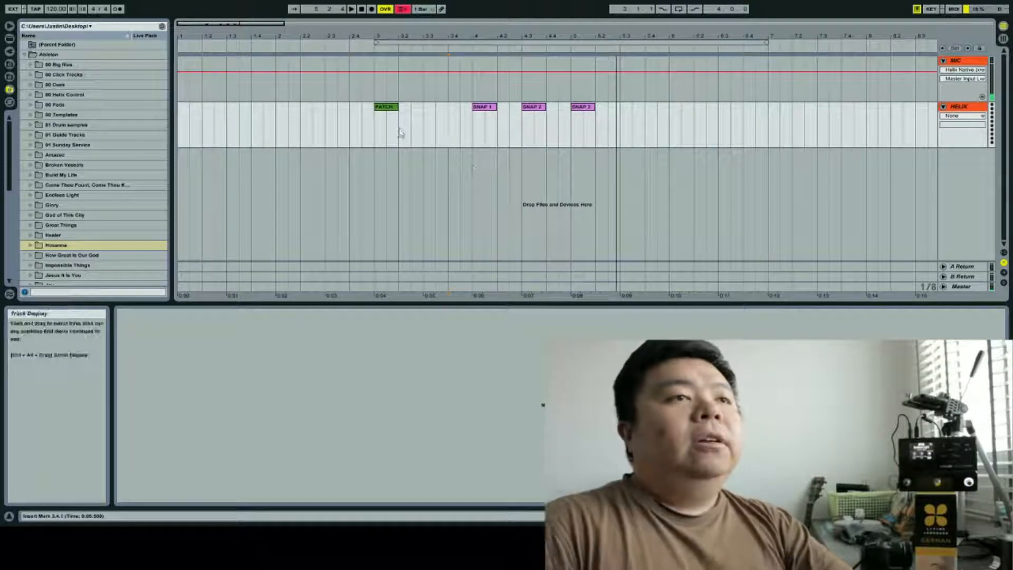
Review the PATCH, SNAP 1, SNAP 2 and SNAP 3 clips and their controller 69 envelopes on the HELIX track
{"action": "left_click", "coordinate": [396, 127]}
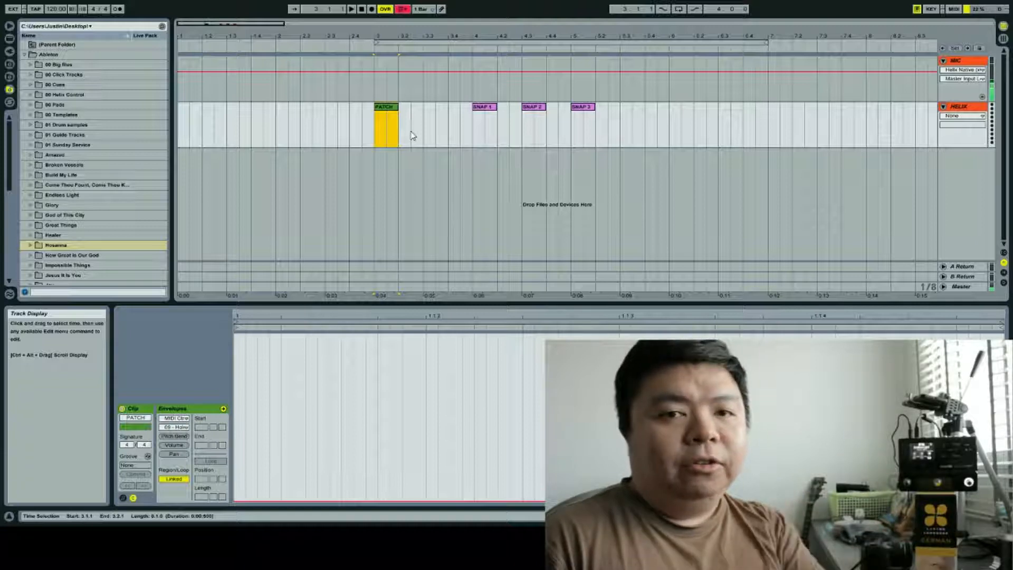
{"action": "left_click", "coordinate": [485, 127]}
{"action": "left_click", "coordinate": [534, 127]}
{"action": "left_click", "coordinate": [581, 119]}
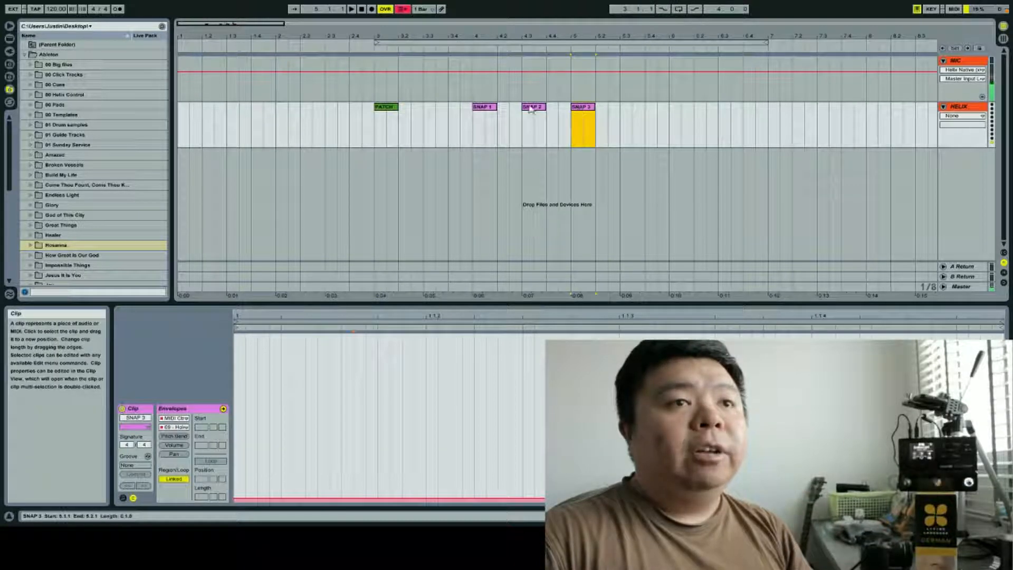
{"action": "left_click", "coordinate": [534, 124]}
{"action": "left_click", "coordinate": [485, 126]}
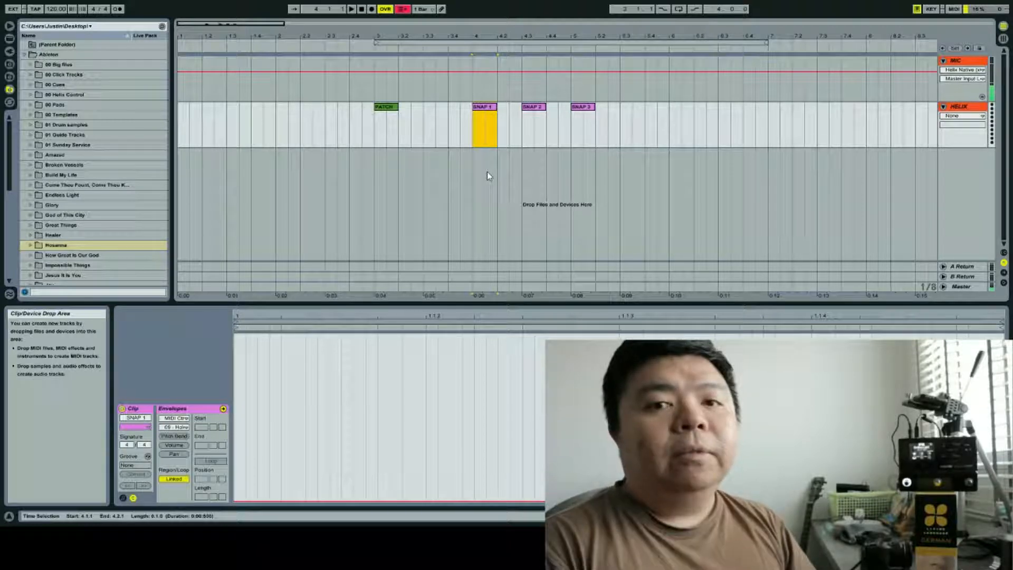
{"action": "left_click", "coordinate": [534, 118]}
{"action": "left_click", "coordinate": [582, 110]}
{"action": "left_click", "coordinate": [535, 109]}
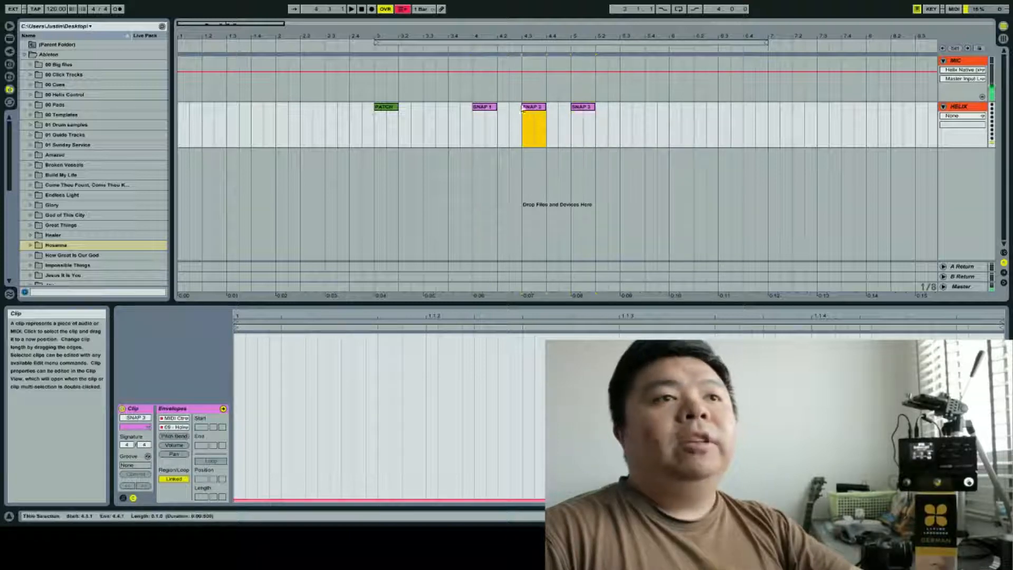
Copy the PATCH clip to 5.4.1, show its Notes box and set the copy's program change to 2
{"action": "left_click", "coordinate": [386, 124]}
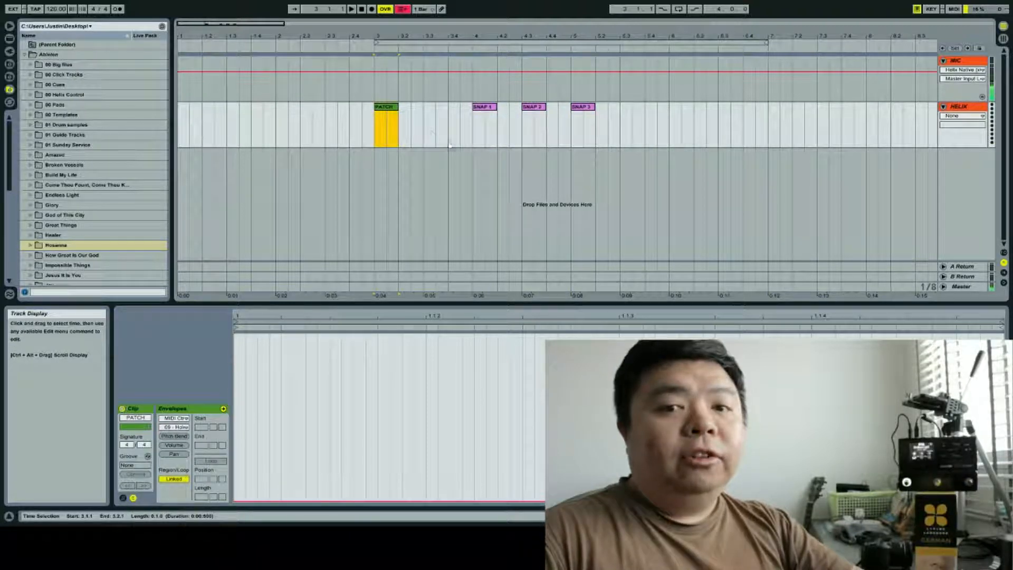
{"action": "left_click", "coordinate": [646, 126]}
{"action": "key", "text": "ctrl+v"}
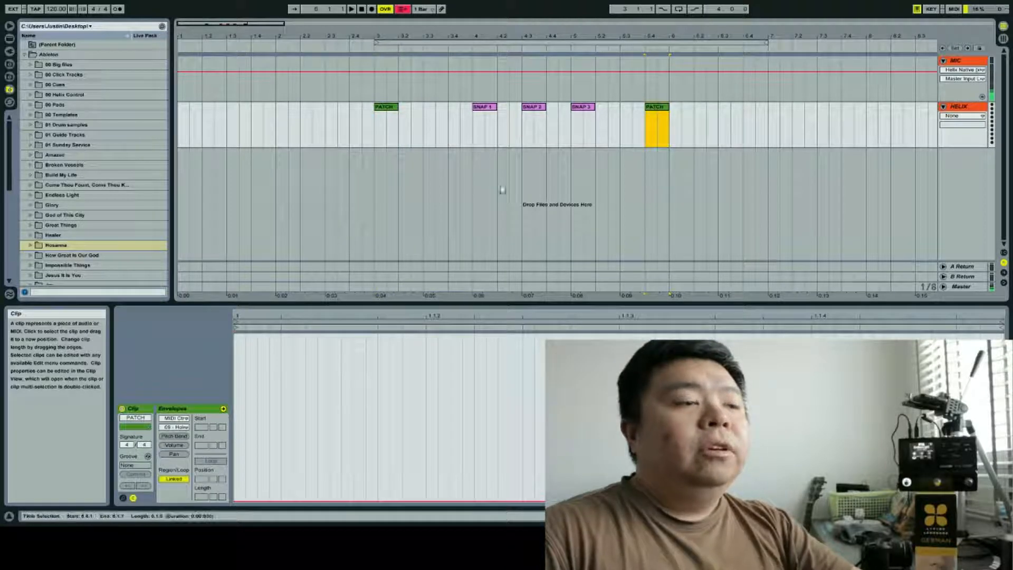
{"action": "left_click", "coordinate": [133, 500]}
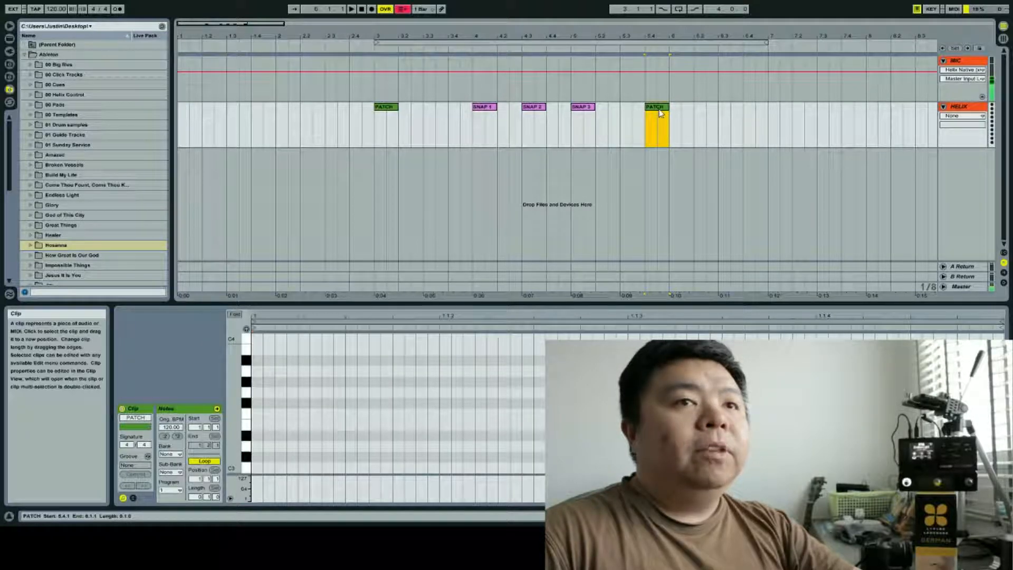
{"action": "left_click_drag", "start_coordinate": [660, 114], "coordinate": [170, 144]}
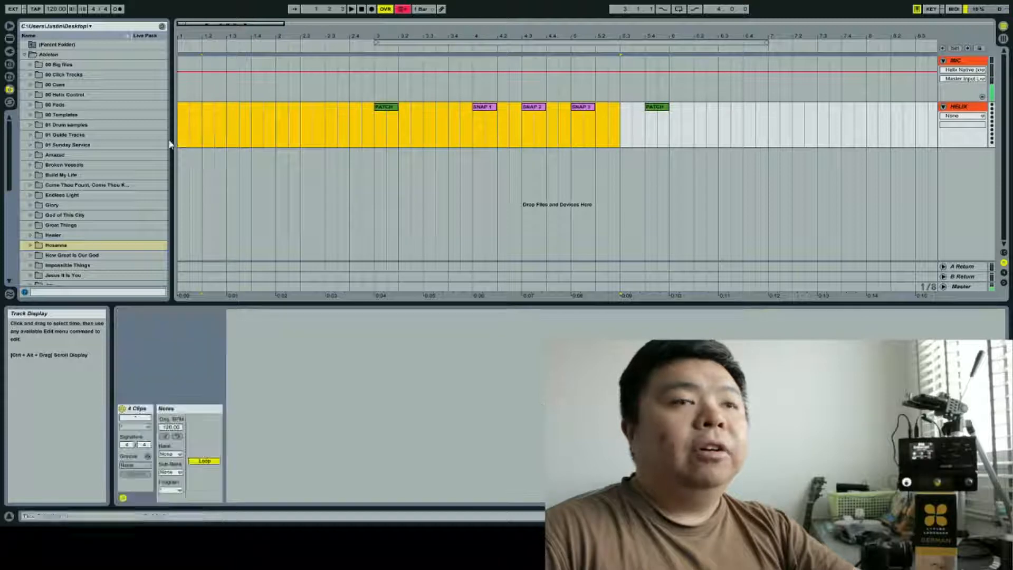
{"action": "left_click_drag", "start_coordinate": [623, 132], "coordinate": [877, 129]}
{"action": "left_click", "coordinate": [657, 106]}
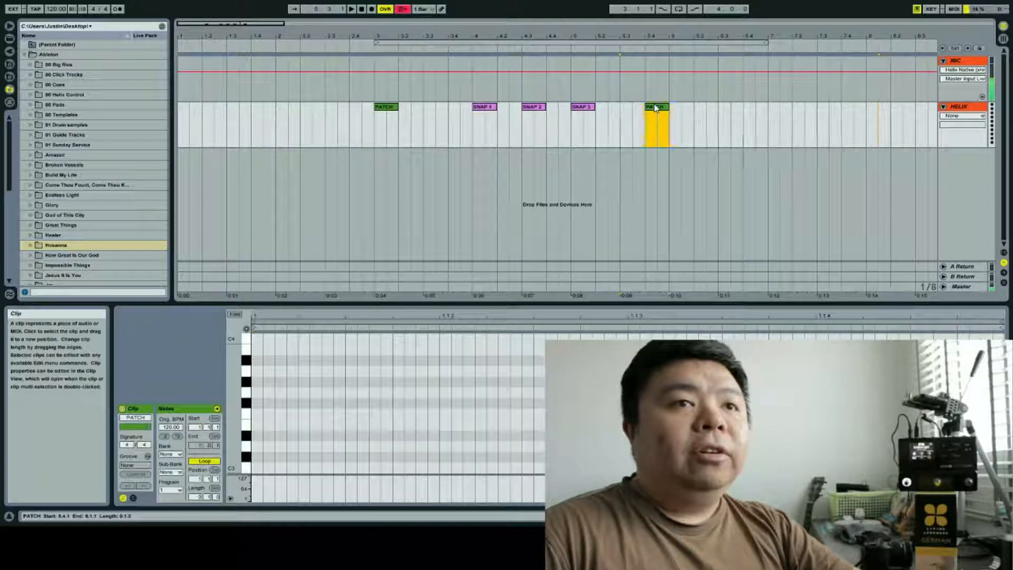
{"action": "left_click", "coordinate": [173, 491]}
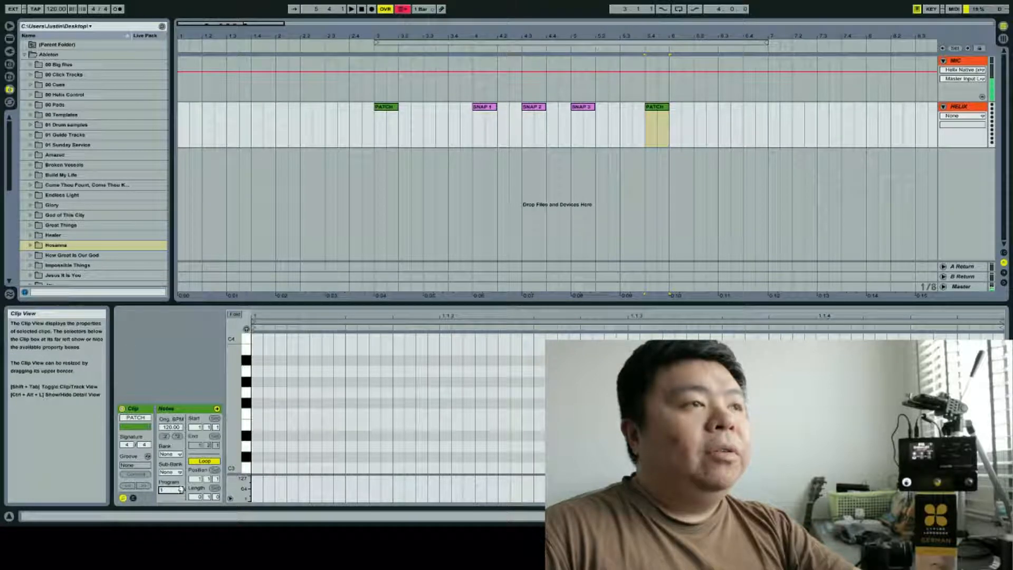
{"action": "left_click", "coordinate": [164, 3]}
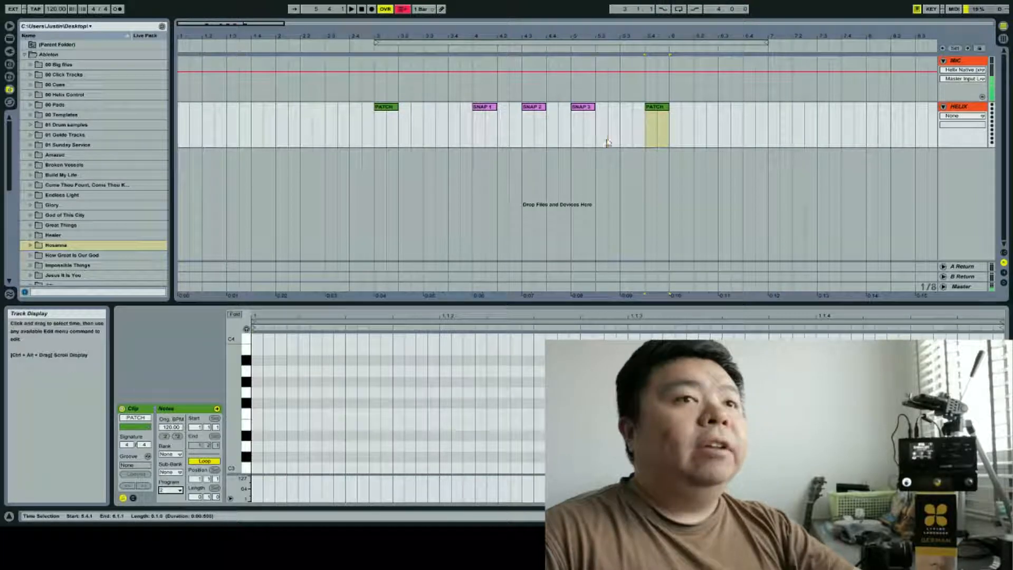
Copy the SNAP 1, SNAP 2 and SNAP 3 clips together to 6.3.1, after the second PATCH clip
{"action": "left_click_drag", "start_coordinate": [607, 139], "coordinate": [473, 132]}
{"action": "key", "text": "ctrl+c"}
{"action": "left_click", "coordinate": [723, 131]}
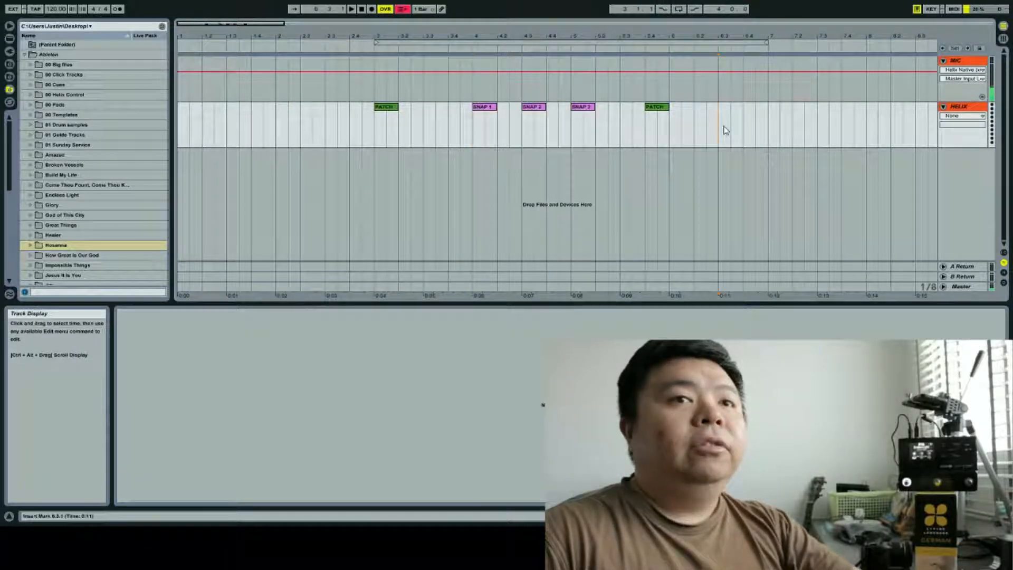
{"action": "key", "text": "ctrl+v"}
Play the arrangement from the first PATCH clip at bar 3 to test the patch and snapshot changes
{"action": "left_click", "coordinate": [648, 145]}
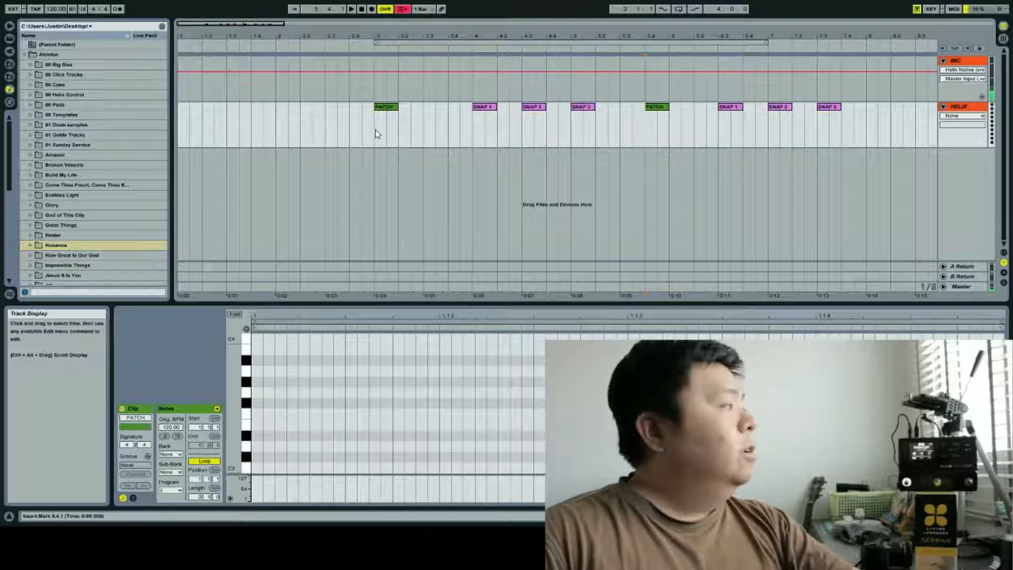
{"action": "left_click", "coordinate": [378, 131]}
{"action": "key", "text": "space"}
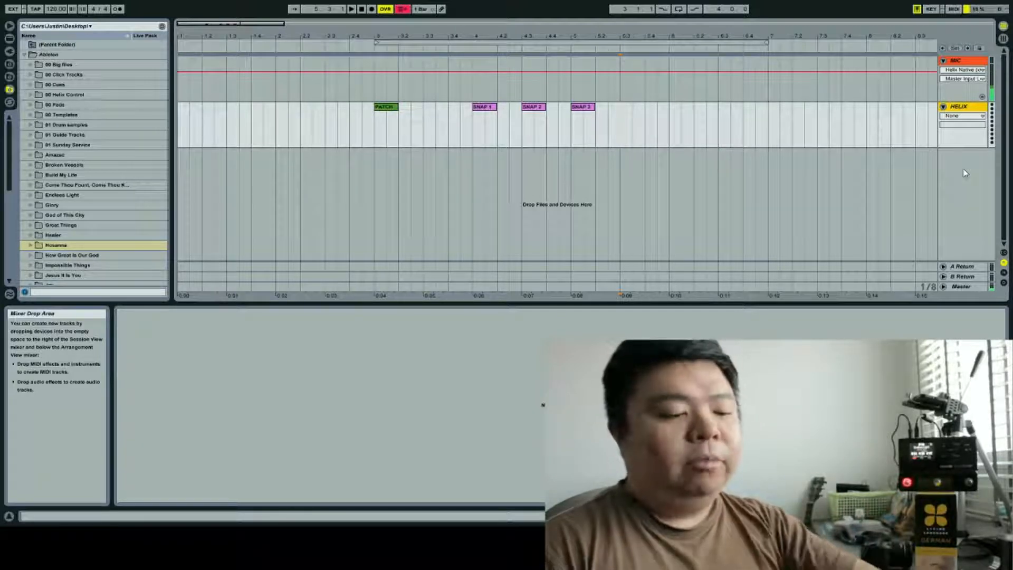
Add two audio tracks below the HELIX track and name them METRO and CUES
{"action": "key", "text": "ctrl+t"}
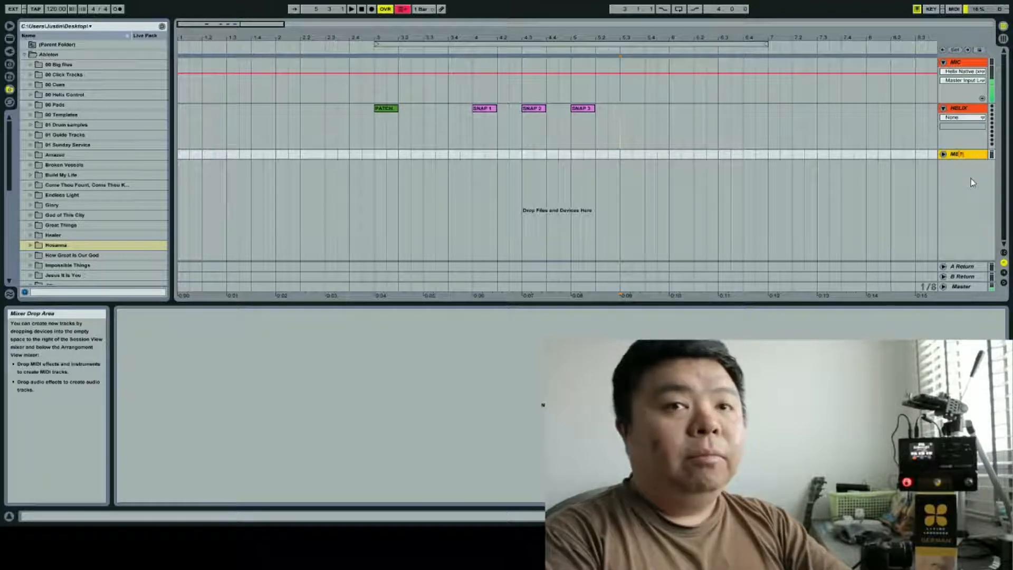
{"action": "type", "text": "TRO"}
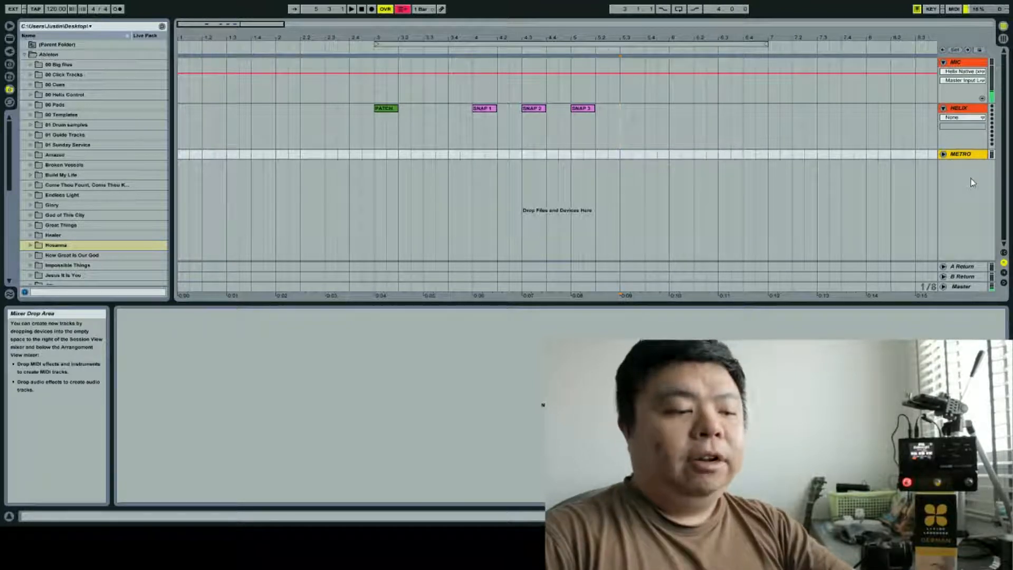
{"action": "key", "text": "ctrl+t"}
{"action": "key", "text": "ctrl+r"}
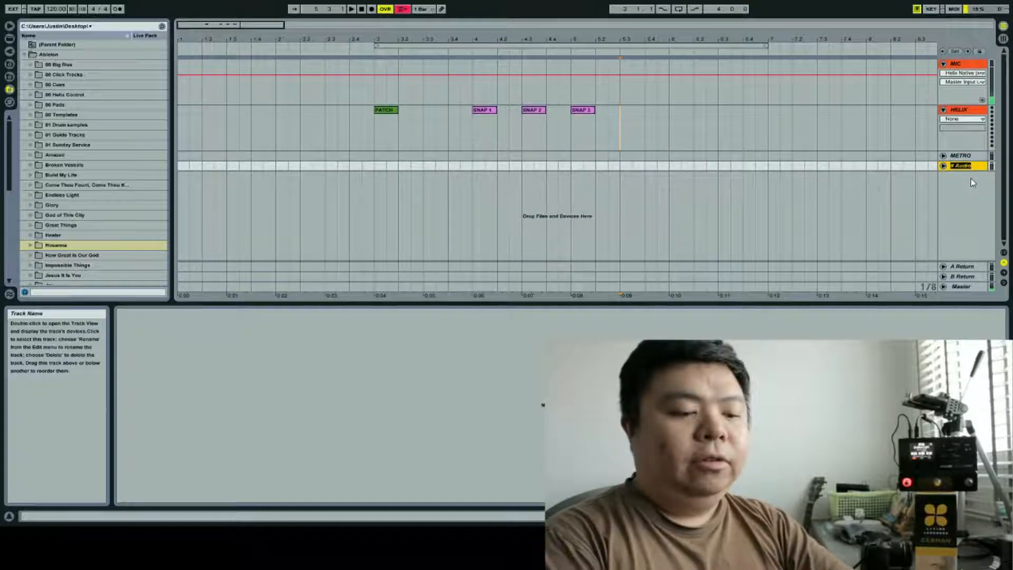
{"action": "type", "text": "CUES"}
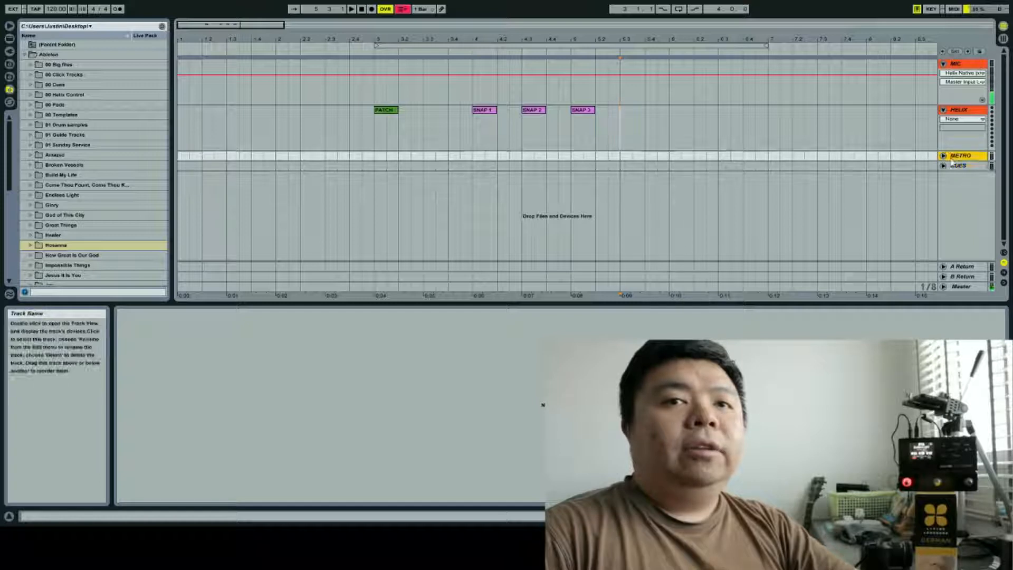
Colour the METRO and CUES tracks teal
{"action": "left_click", "coordinate": [954, 156]}
{"action": "left_click", "coordinate": [971, 185]}
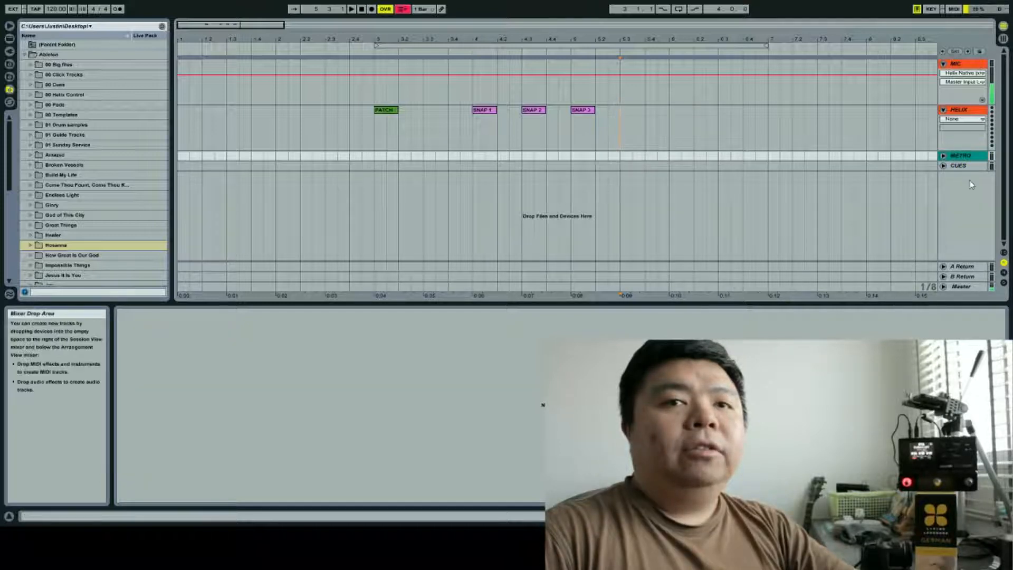
{"action": "left_click", "coordinate": [966, 167]}
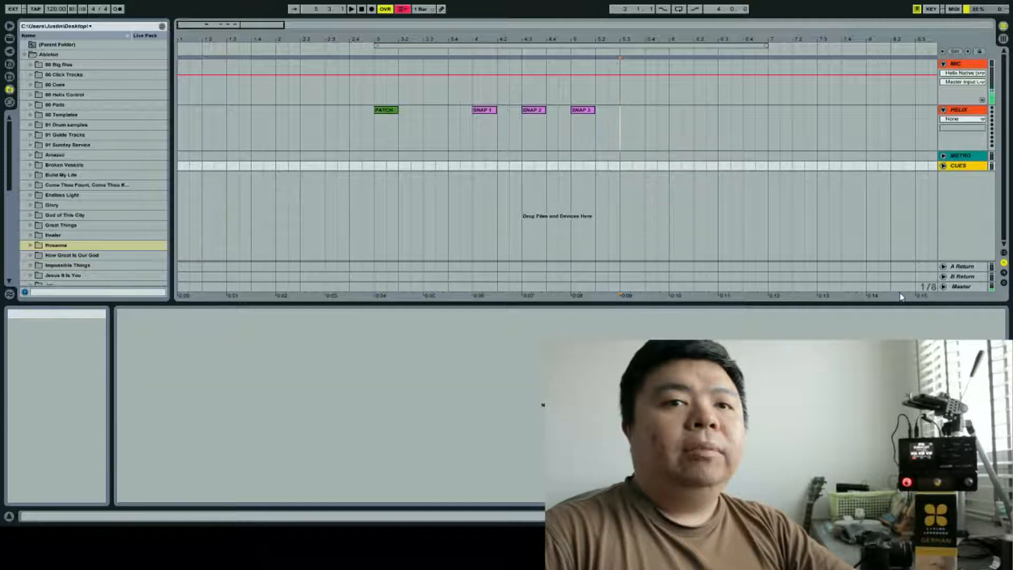
{"action": "left_click", "coordinate": [954, 216]}
Unfold the METRO and CUES tracks in the arrangement and select the METRO track
{"action": "left_click", "coordinate": [943, 156]}
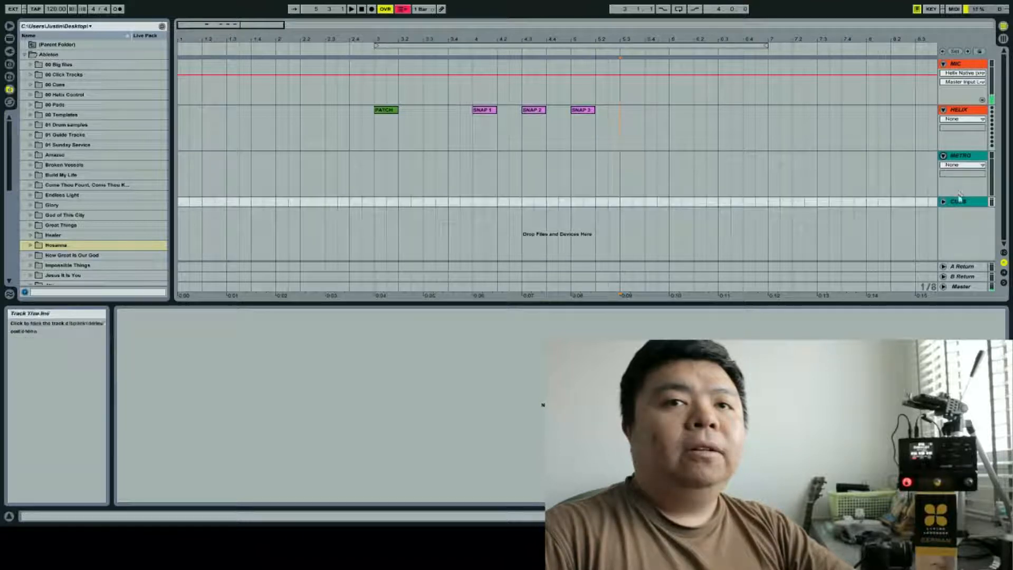
{"action": "left_click", "coordinate": [944, 202]}
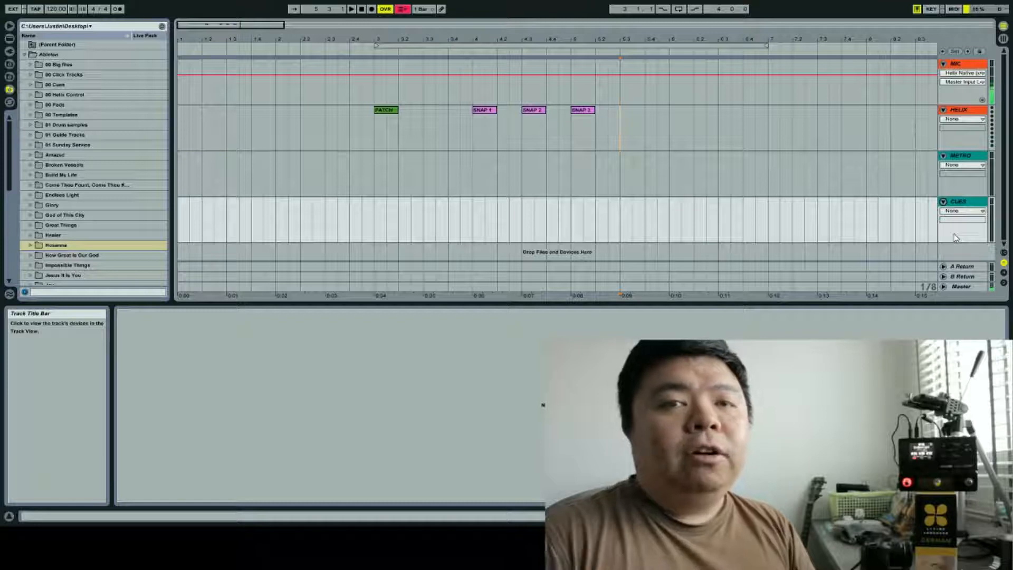
{"action": "left_click", "coordinate": [963, 190]}
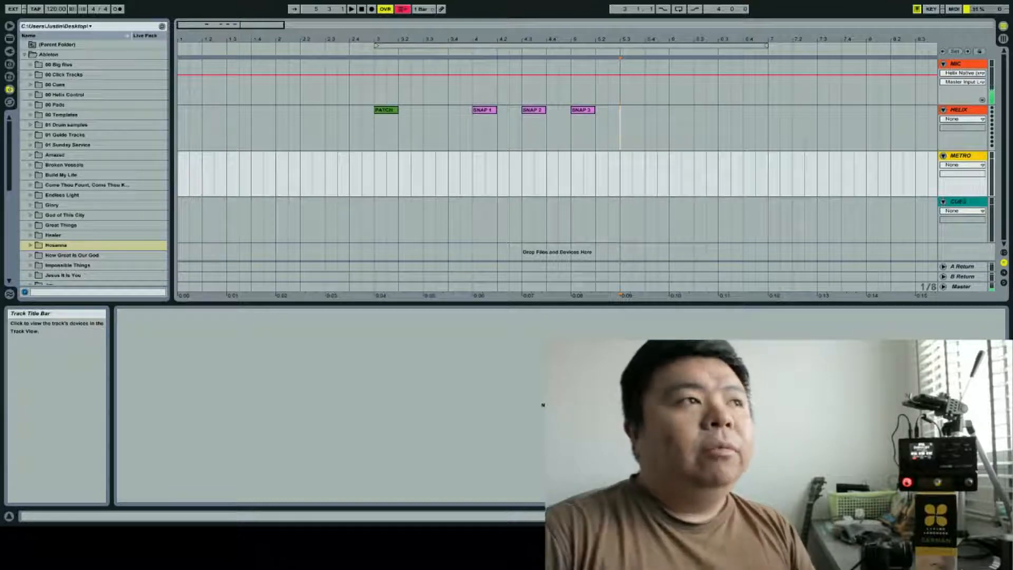
Turn on the metronome, play the arrangement briefly from the start to hear the click, and return the position to 1.1.1
{"action": "left_click", "coordinate": [117, 9]}
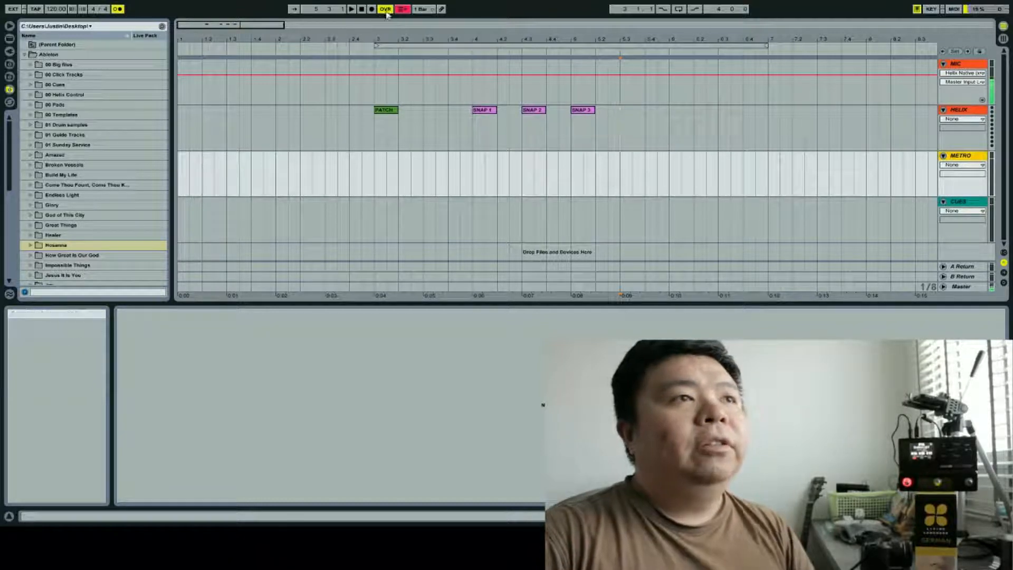
{"action": "left_click", "coordinate": [362, 10]}
{"action": "key", "text": "space"}
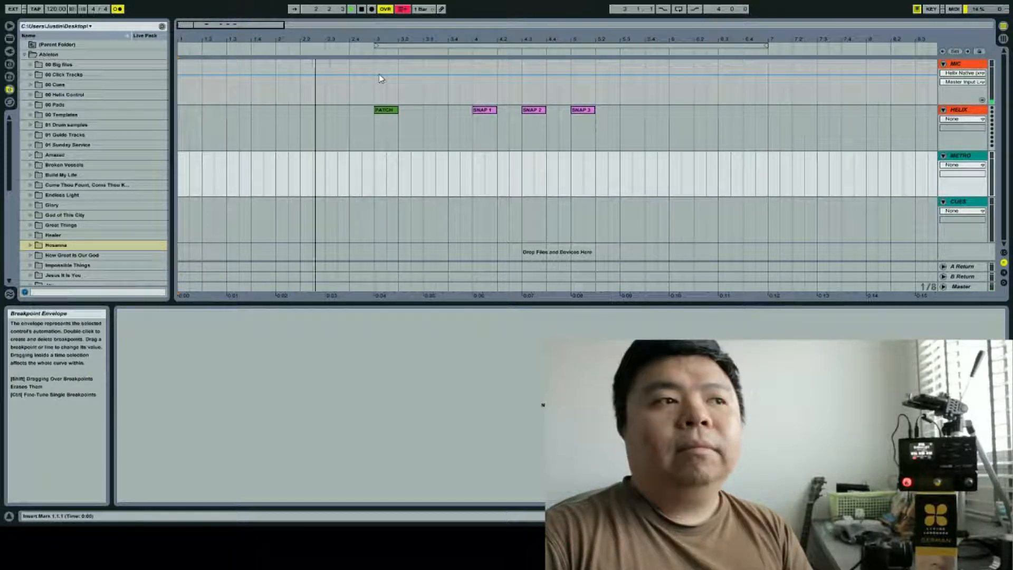
{"action": "key", "text": "space"}
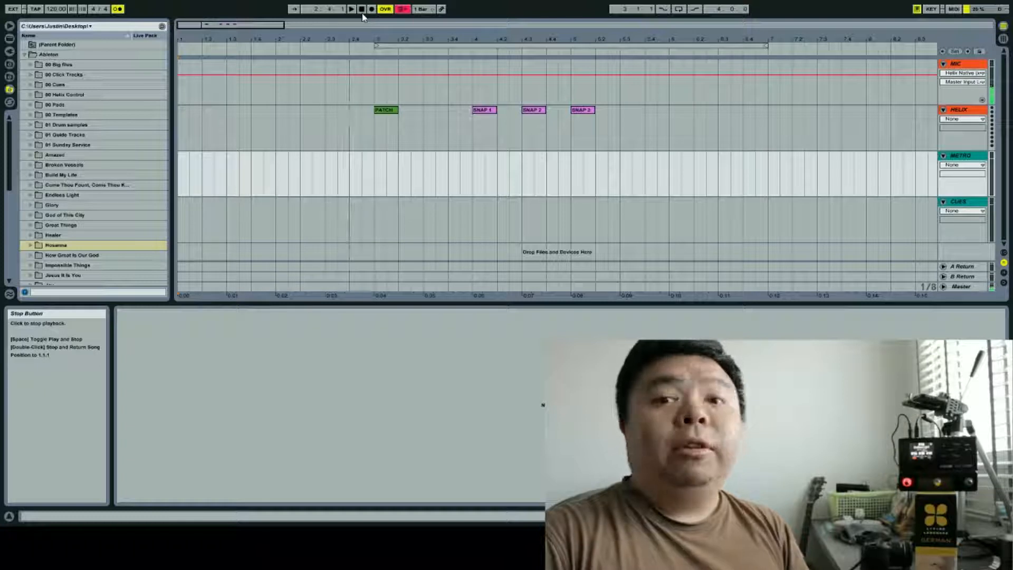
{"action": "left_click", "coordinate": [361, 10]}
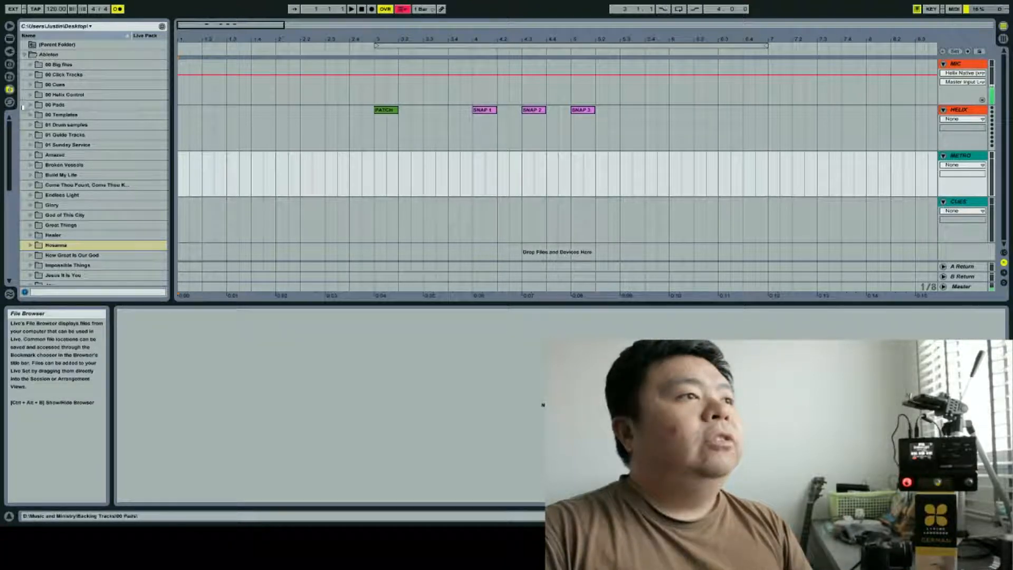
Place Silence.wav from the 00 Click Tracks folder at bar 1 of the METRO track
{"action": "left_click", "coordinate": [29, 74]}
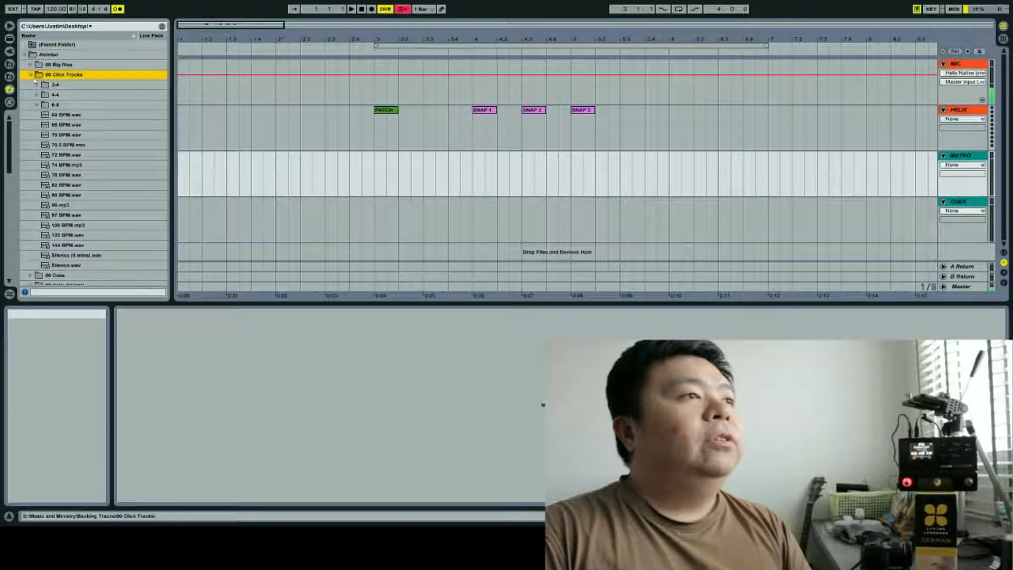
{"action": "left_click", "coordinate": [103, 246]}
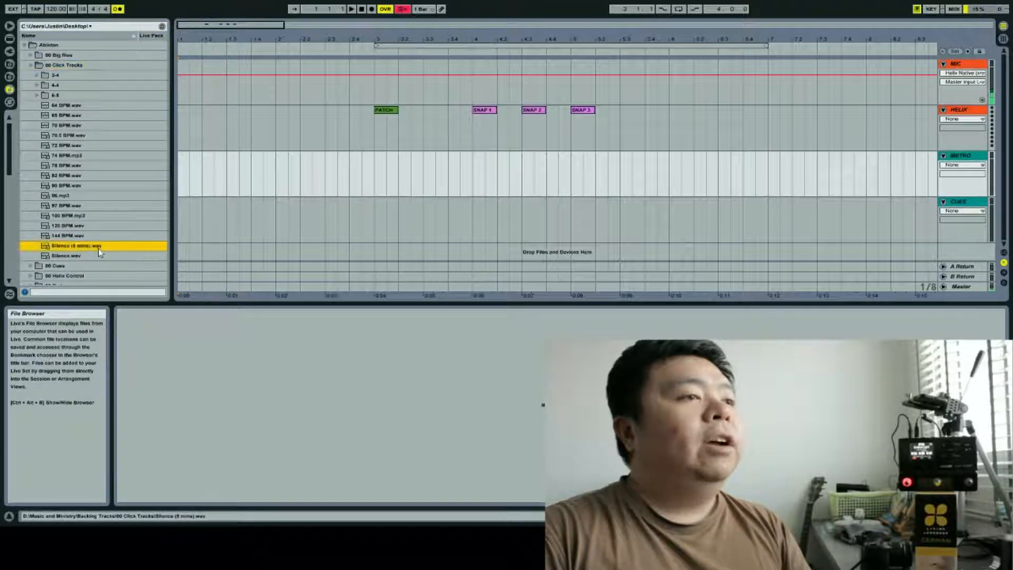
{"action": "left_click", "coordinate": [46, 256]}
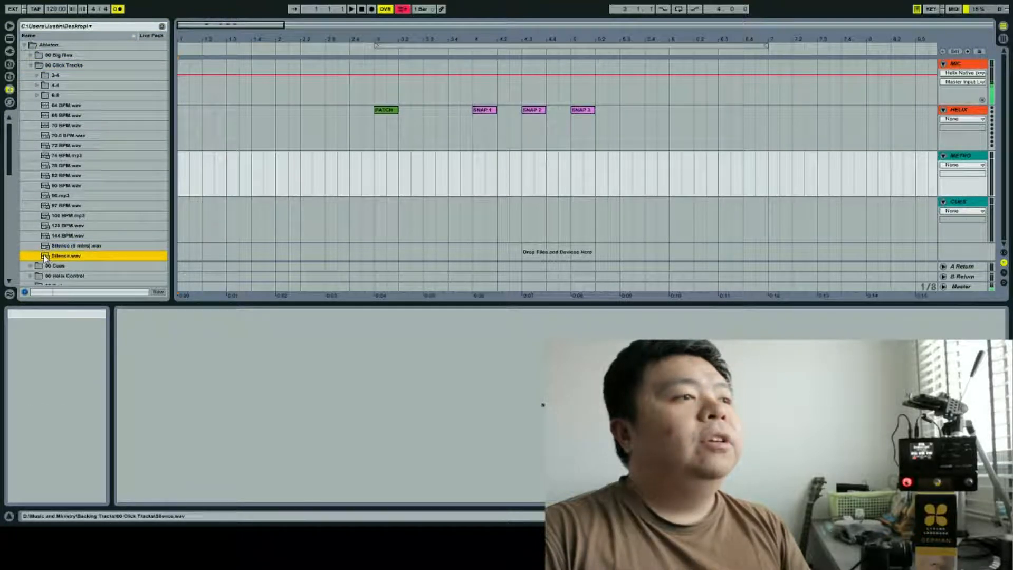
{"action": "left_click_drag", "start_coordinate": [46, 256], "coordinate": [182, 174]}
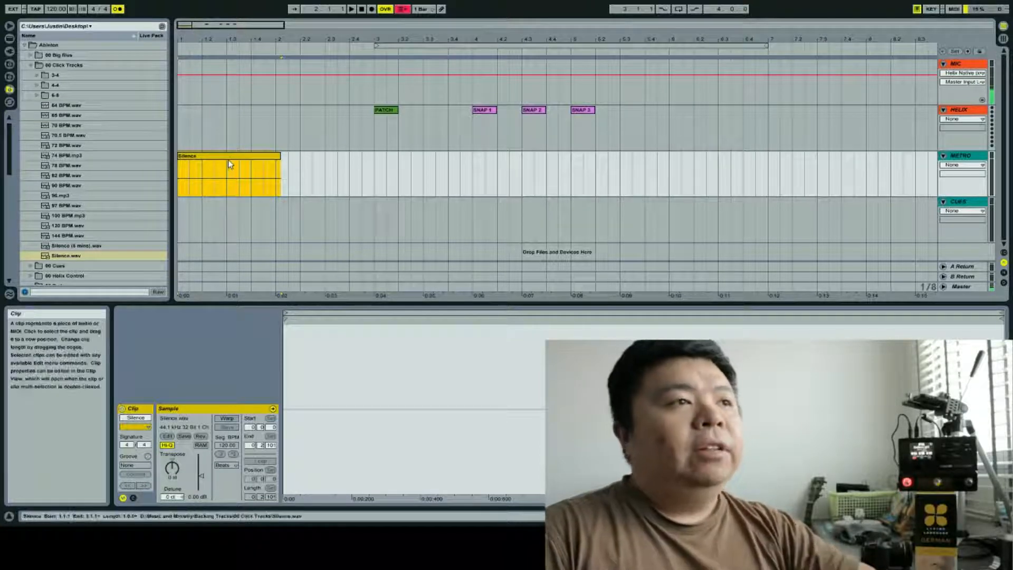
Enable Warp and Loop for the Silence clip and set it as tempo Master
{"action": "left_click", "coordinate": [226, 418]}
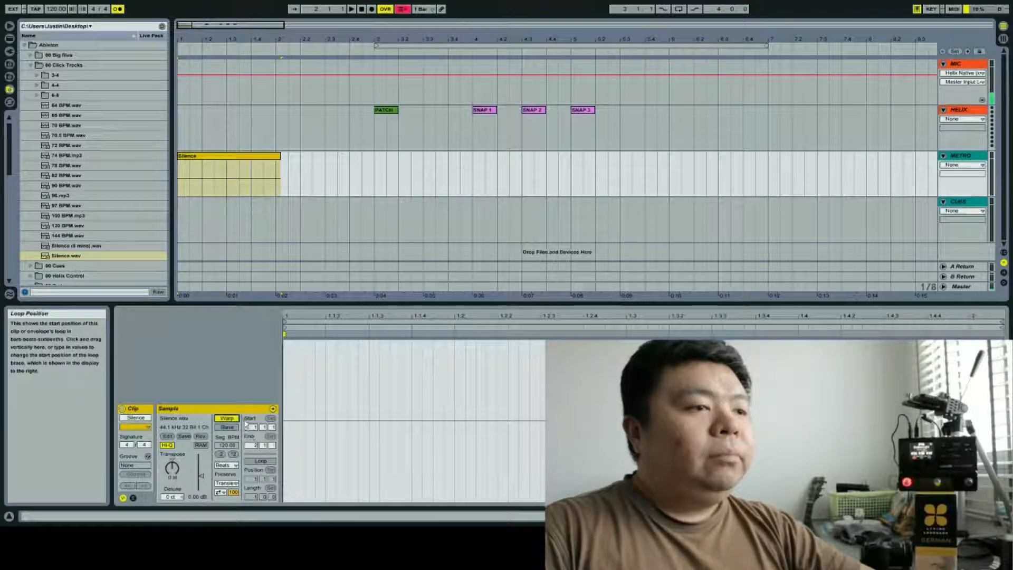
{"action": "left_click", "coordinate": [255, 463]}
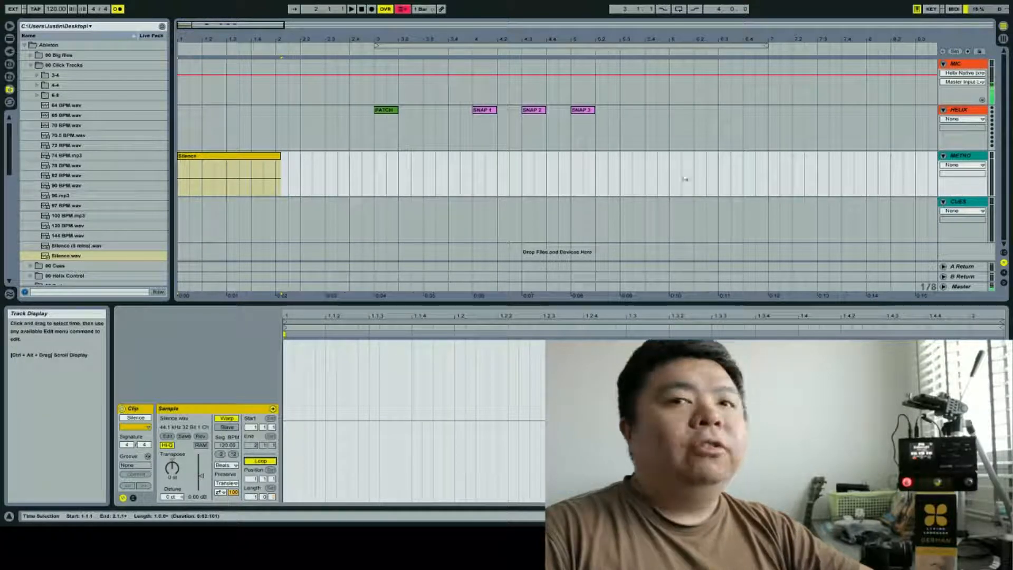
{"action": "left_click", "coordinate": [232, 428]}
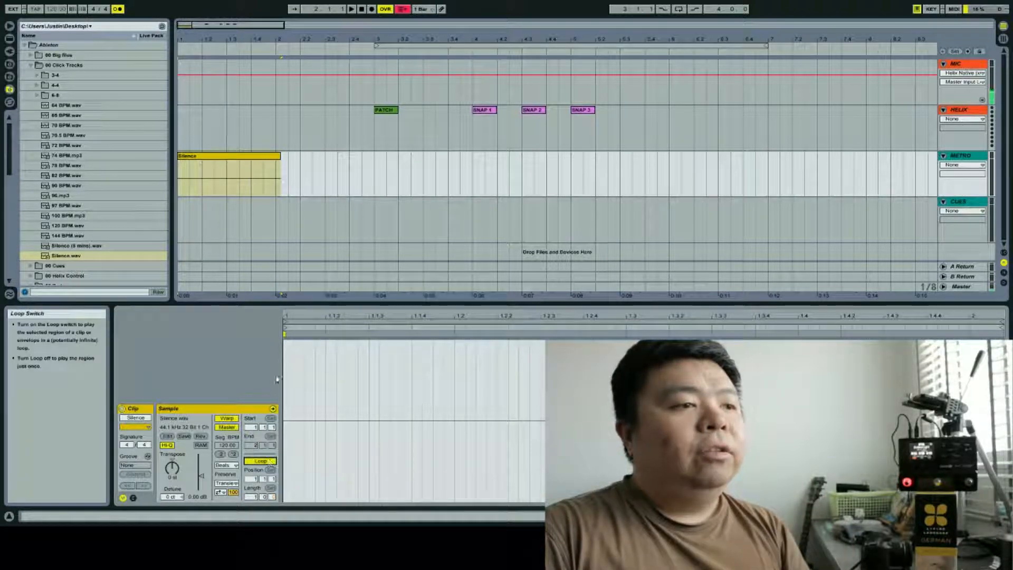
Set the Silence clip's segment tempo to 73 BPM and reselect the clip on the METRO track
{"action": "left_click", "coordinate": [296, 242]}
{"action": "left_click", "coordinate": [248, 182]}
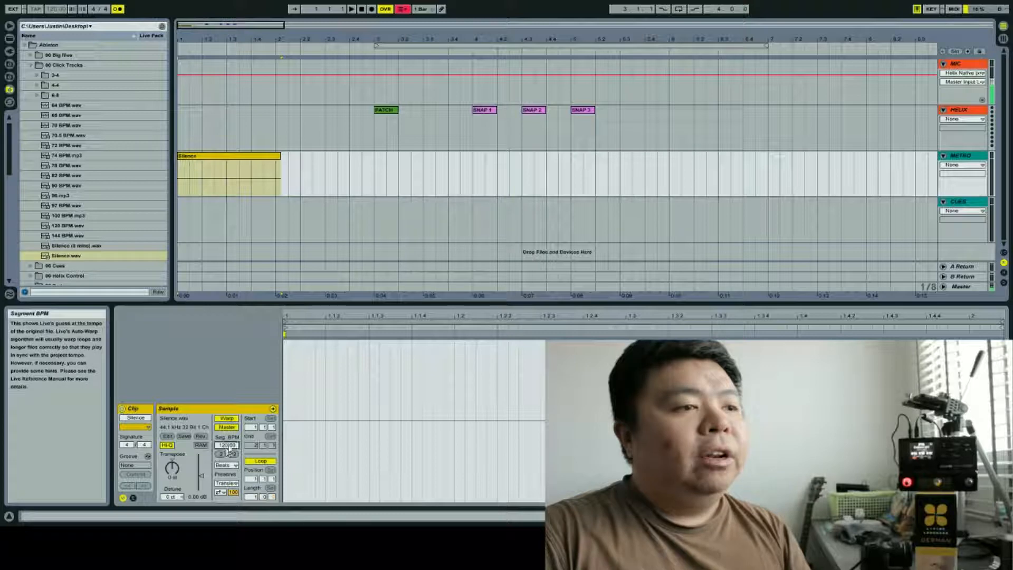
{"action": "left_click", "coordinate": [298, 142]}
{"action": "left_click", "coordinate": [286, 173]}
{"action": "left_click", "coordinate": [270, 163]}
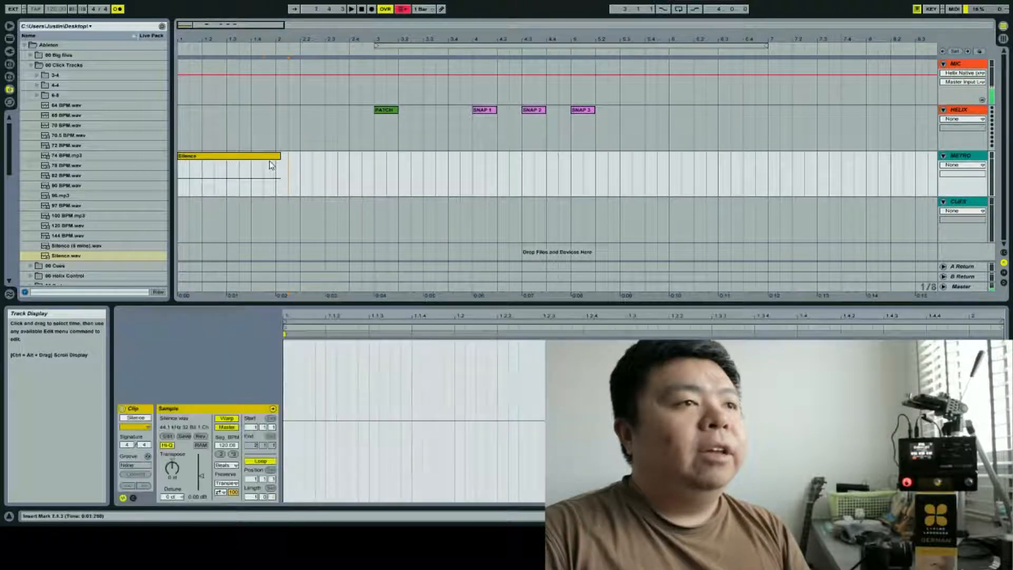
{"action": "left_click", "coordinate": [258, 158]}
{"action": "left_click", "coordinate": [276, 210]}
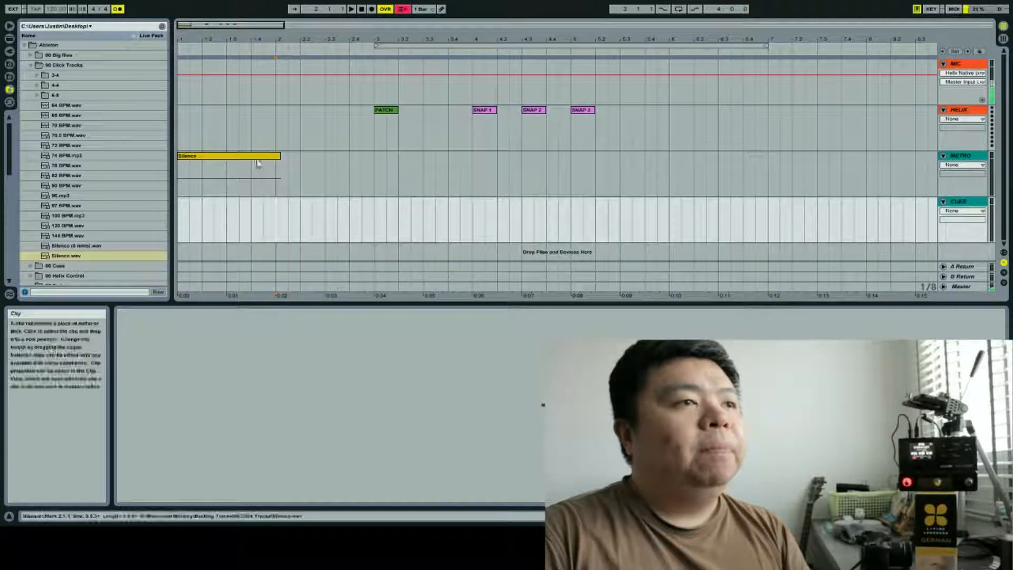
{"action": "left_click", "coordinate": [258, 164]}
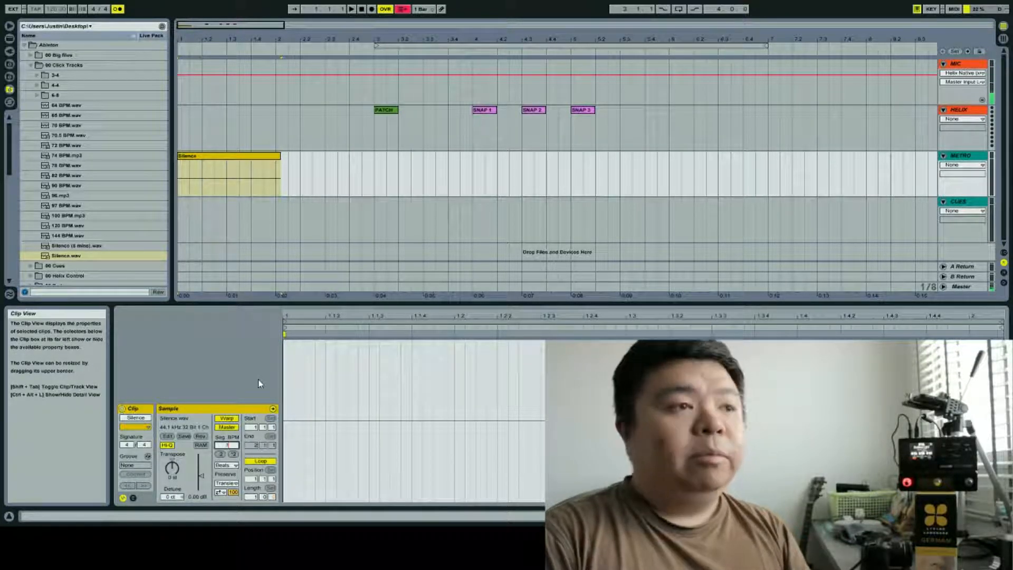
{"action": "left_click", "coordinate": [292, 170]}
{"action": "left_click", "coordinate": [237, 142]}
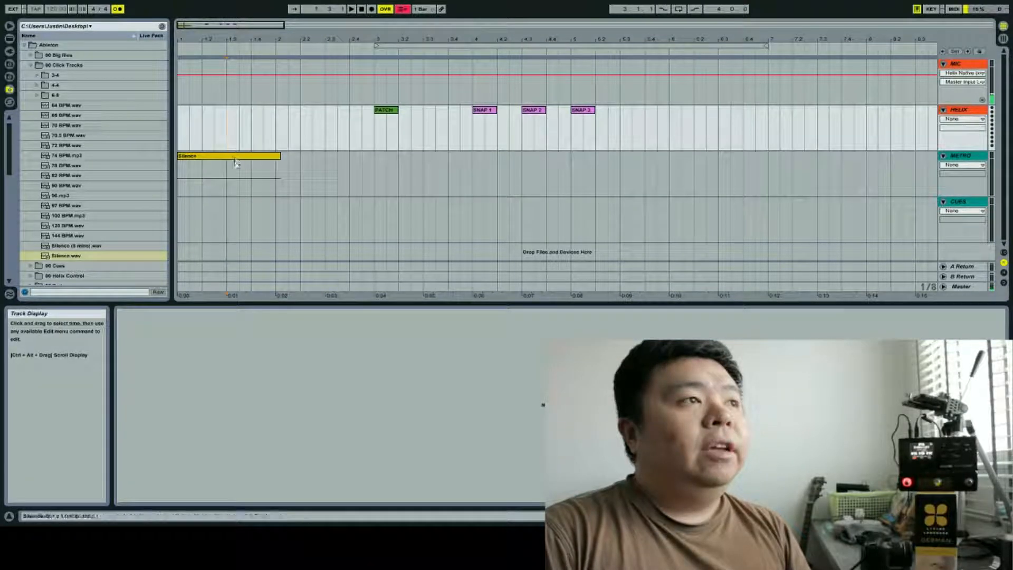
{"action": "left_click", "coordinate": [235, 158]}
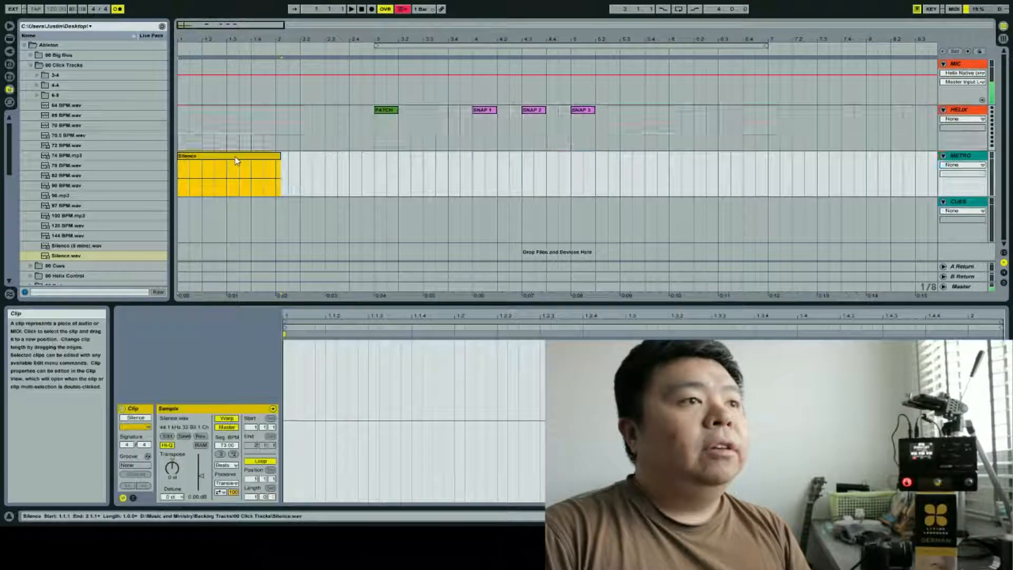
Toggle the Silence clip between tempo Slave and Master to compare the effect on the song tempo, leaving it as Master
{"action": "left_click", "coordinate": [230, 428]}
{"action": "left_click", "coordinate": [230, 428]}
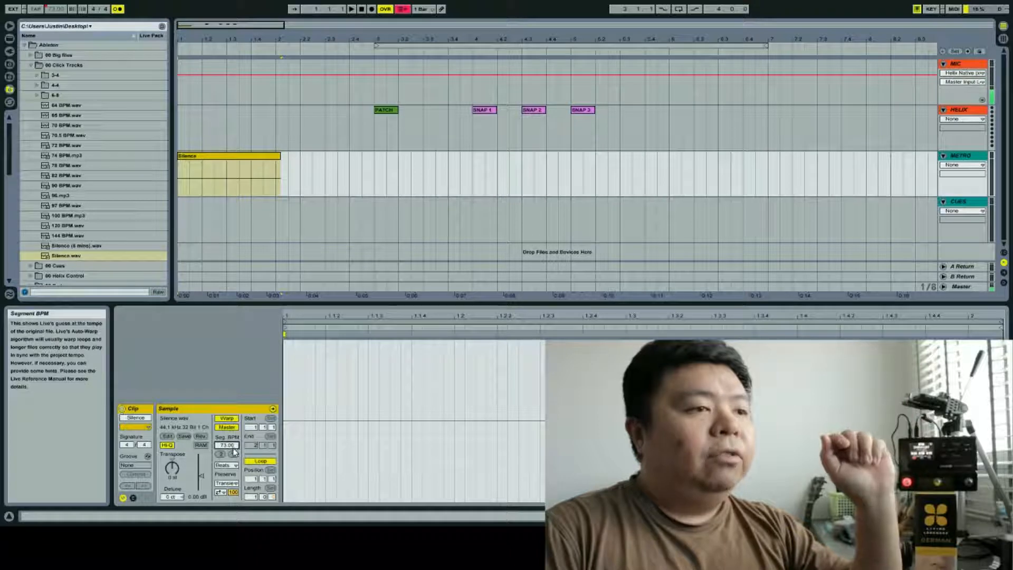
{"action": "left_click", "coordinate": [227, 427]}
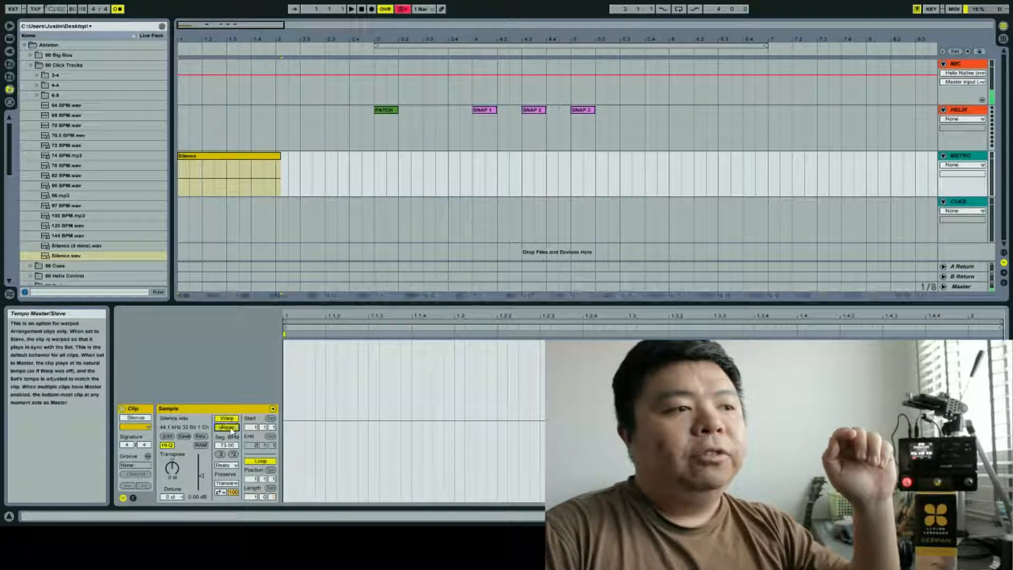
{"action": "left_click", "coordinate": [334, 165]}
{"action": "left_click", "coordinate": [270, 156]}
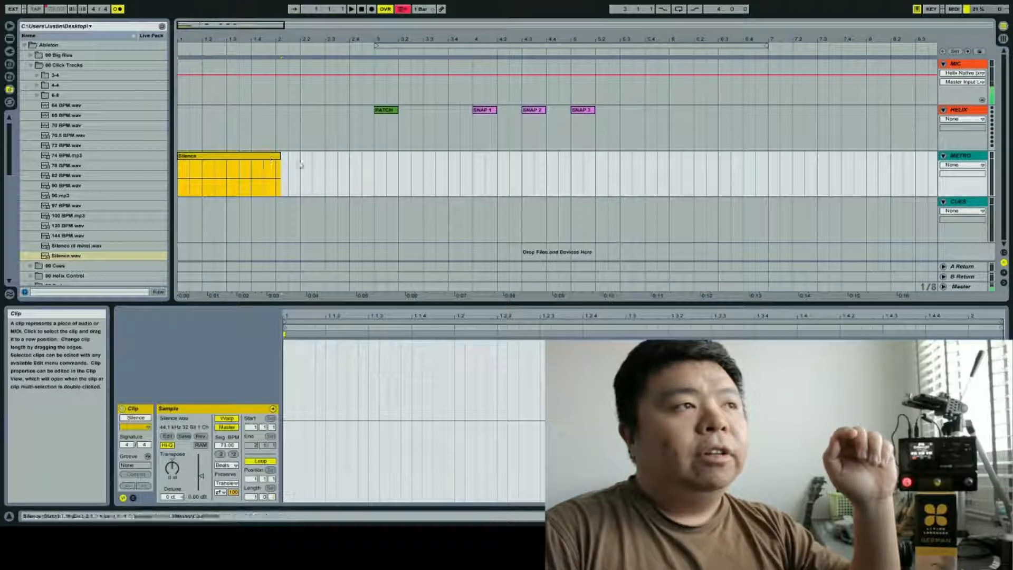
{"action": "left_click", "coordinate": [301, 166]}
{"action": "left_click", "coordinate": [271, 157]}
Try to edit the song tempo directly, and play the arrangement from 1.2.1 to hear the click at 73 BPM
{"action": "left_click", "coordinate": [53, 9]}
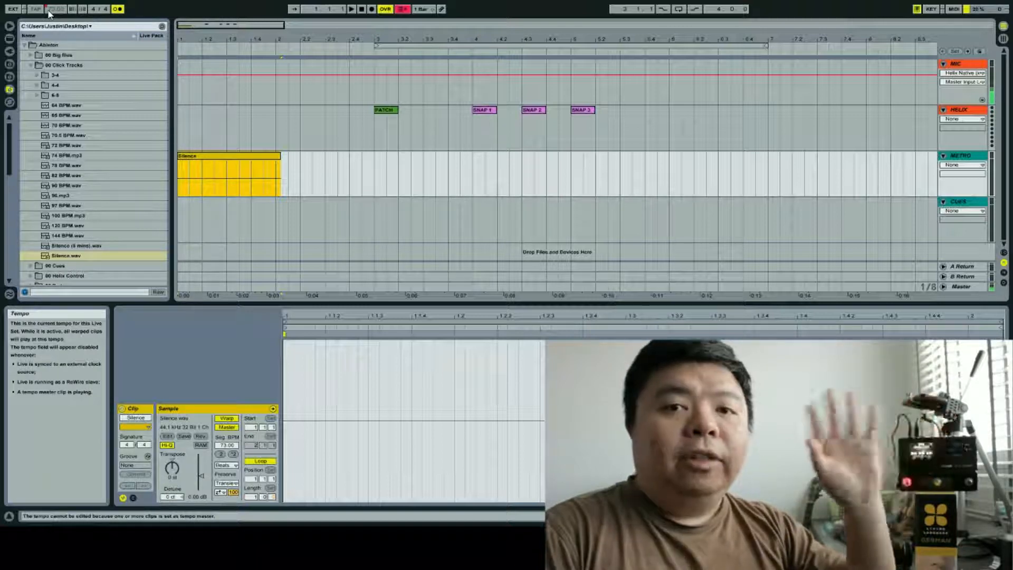
{"action": "left_click", "coordinate": [201, 182]}
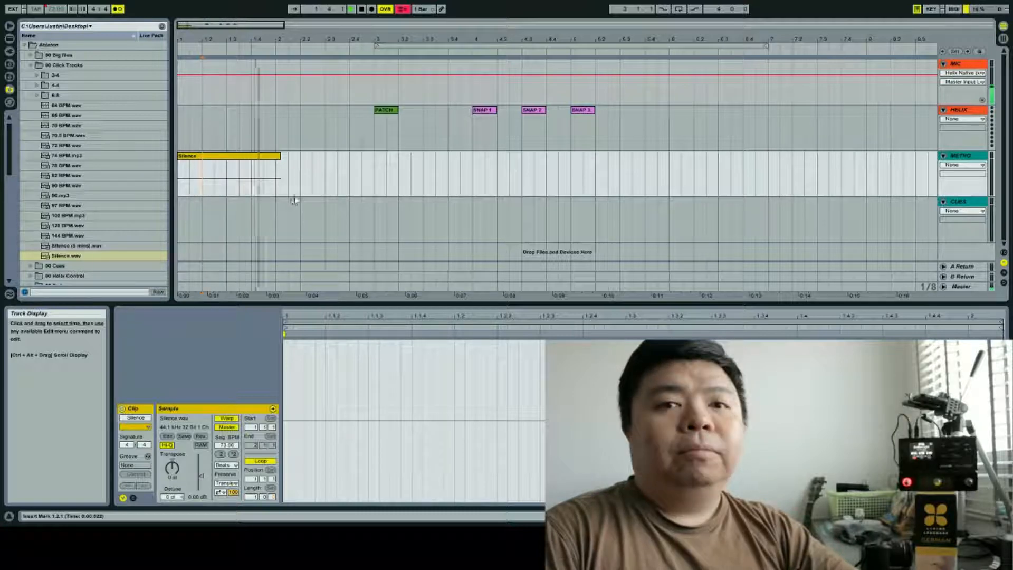
{"action": "key", "text": "space"}
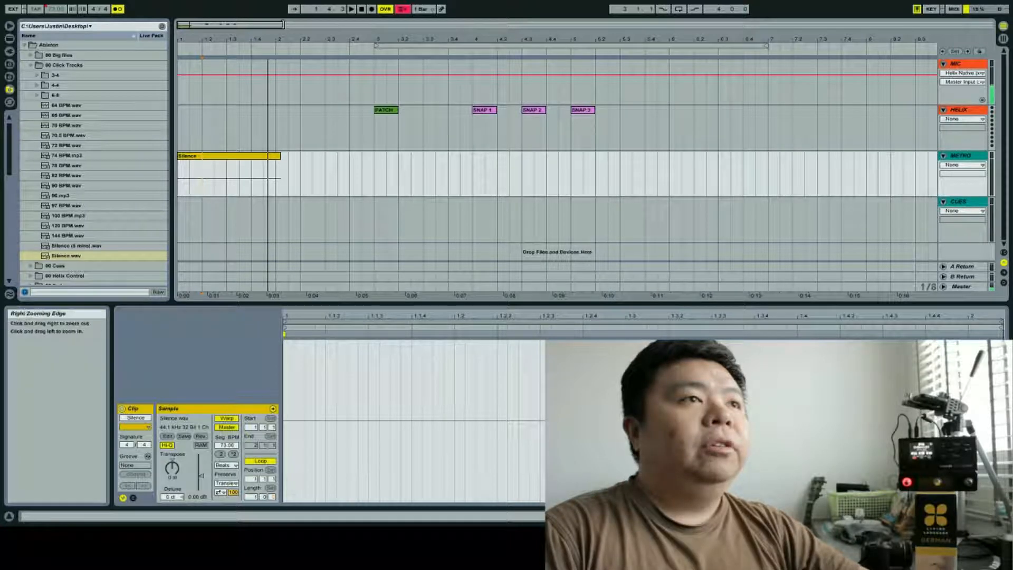
Extend the looped Silence clip on the METRO track to about bar 58 and rename it MIGHTY TO SAVE
{"action": "left_click_drag", "start_coordinate": [283, 24], "coordinate": [992, 25]}
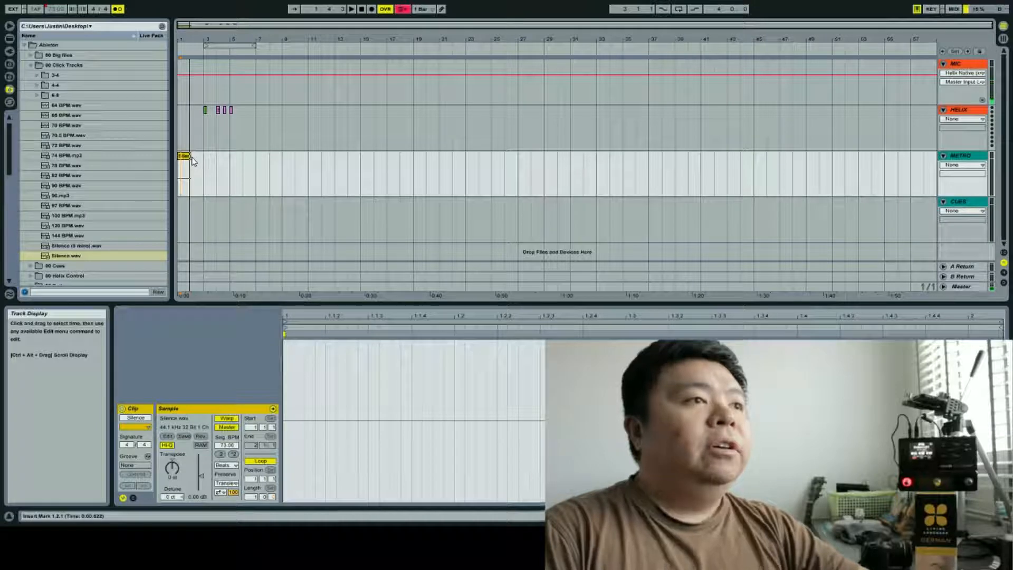
{"action": "left_click_drag", "start_coordinate": [189, 156], "coordinate": [933, 154]}
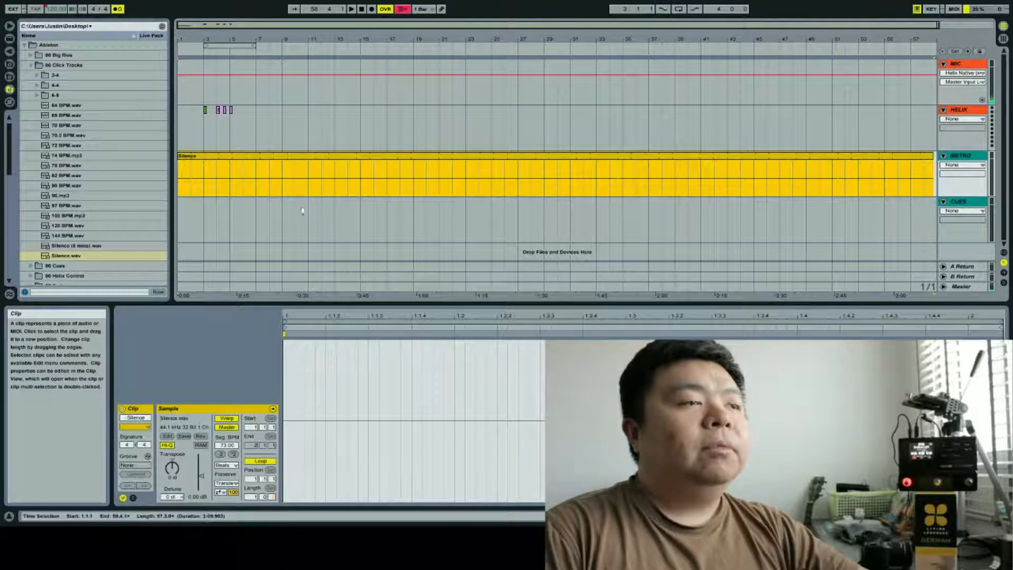
{"action": "key", "text": "ctrl+r"}
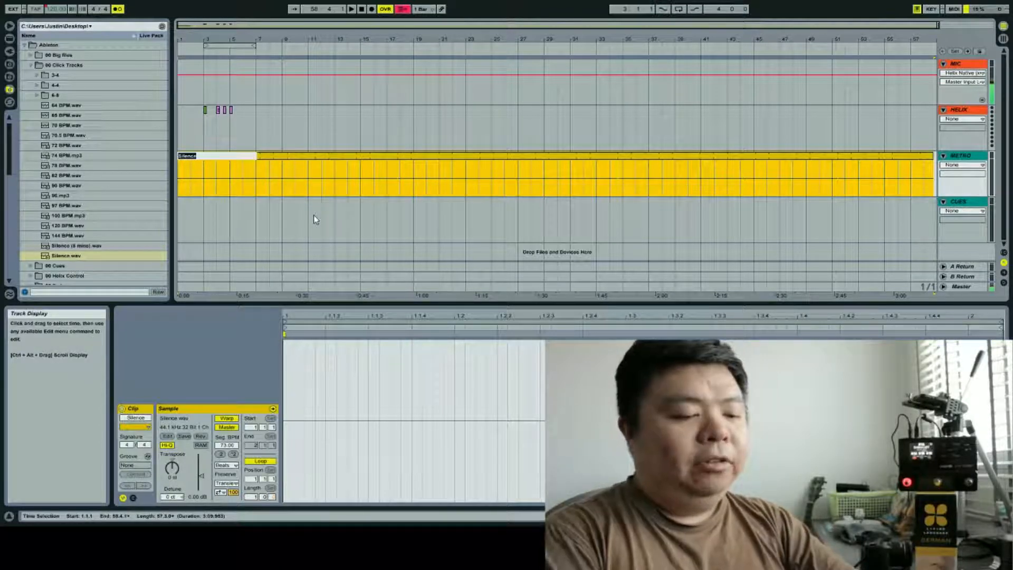
{"action": "type", "text": "MIGHTY TO"}
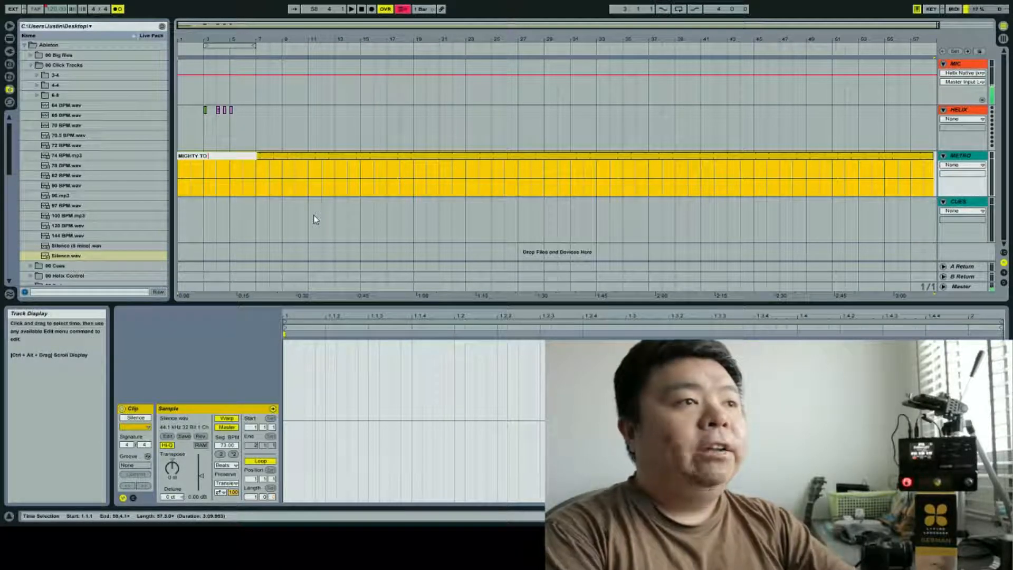
{"action": "type", "text": " SA"}
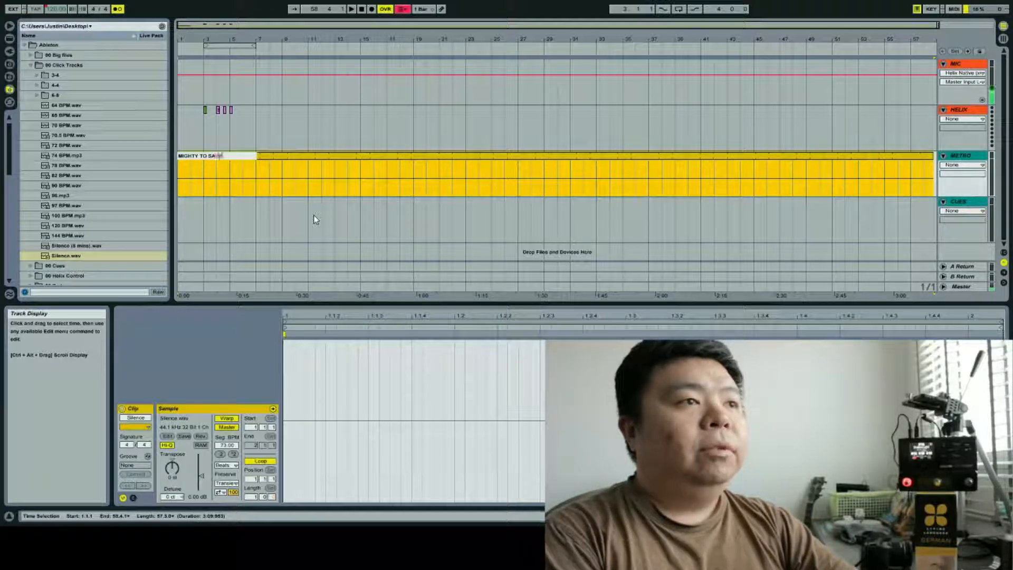
{"action": "type", "text": "VE"}
{"action": "key", "text": "Return"}
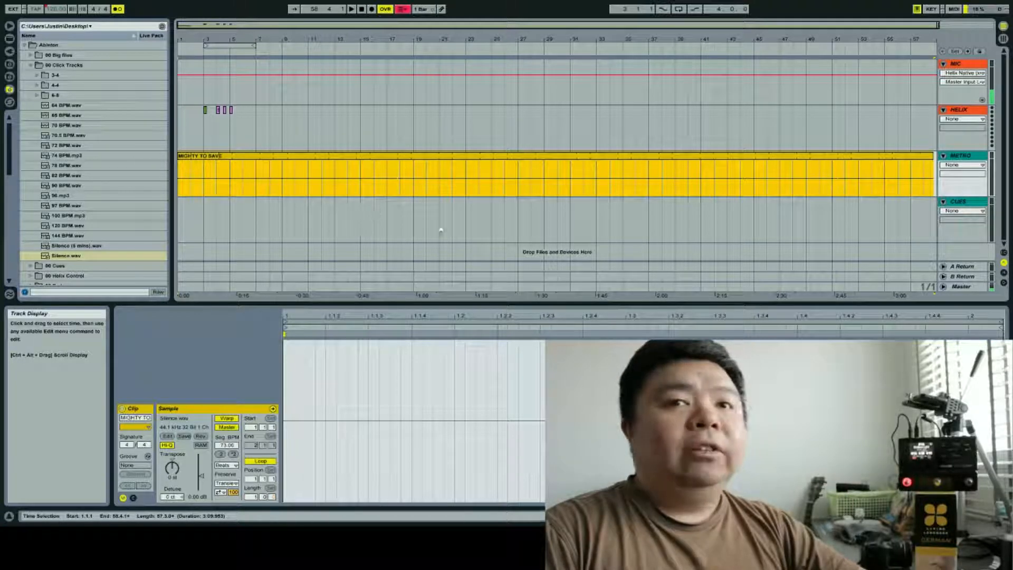
Lengthen the MIGHTY TO SAVE clip on the METRO track to about bar 62
{"action": "left_click", "coordinate": [697, 233]}
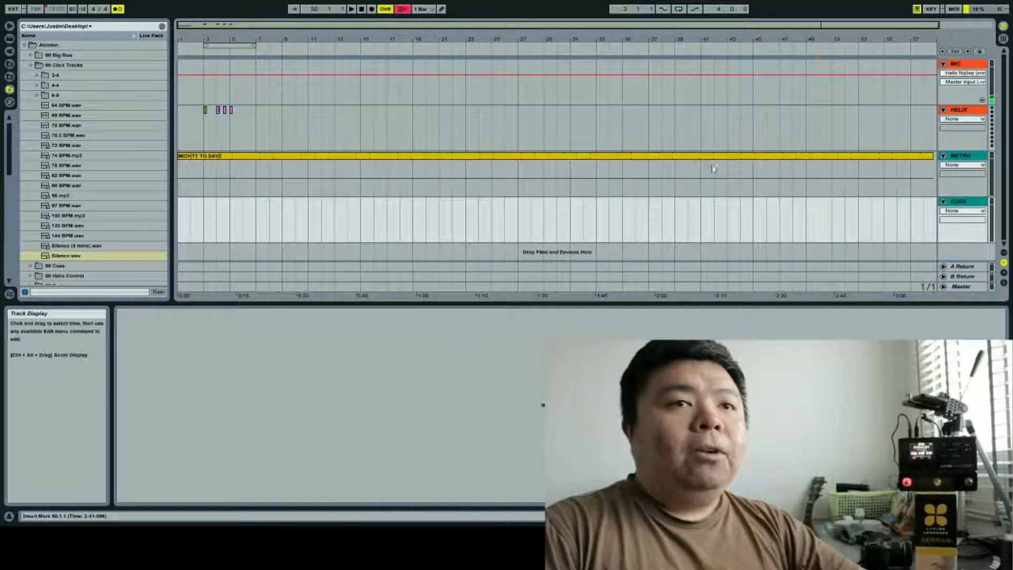
{"action": "left_click", "coordinate": [707, 165]}
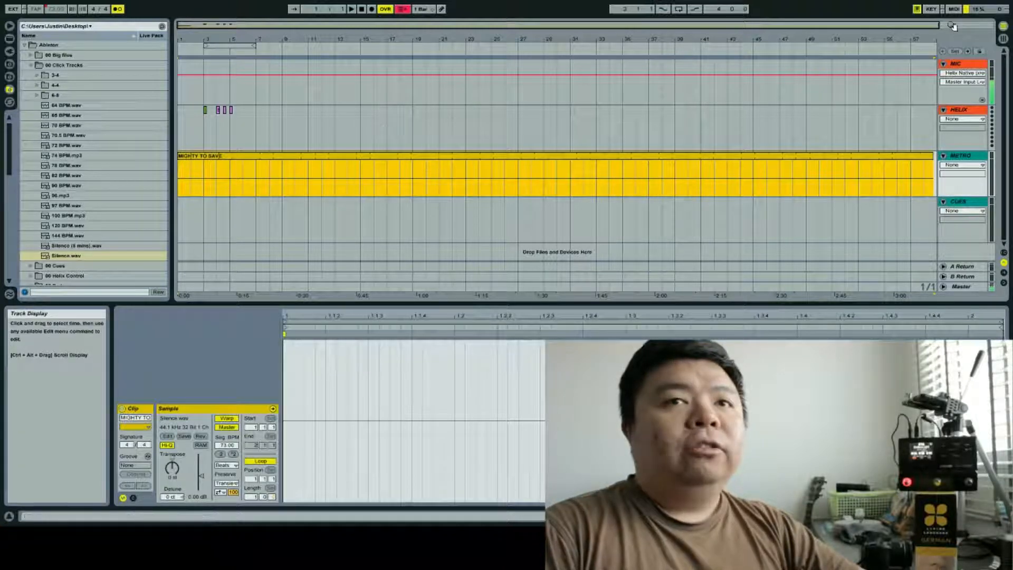
{"action": "left_click_drag", "start_coordinate": [939, 25], "coordinate": [993, 26]}
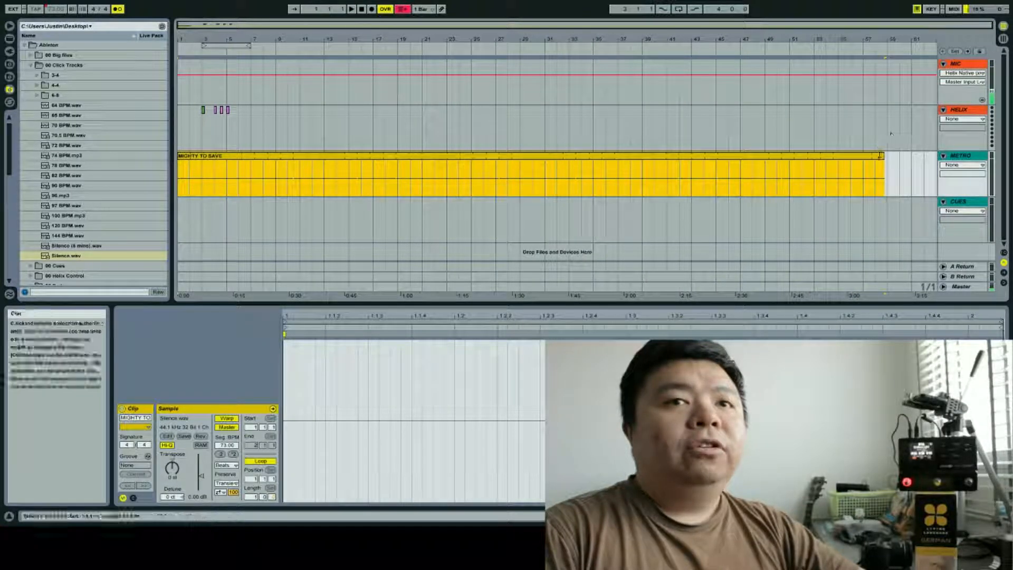
{"action": "left_click_drag", "start_coordinate": [880, 156], "coordinate": [932, 155]}
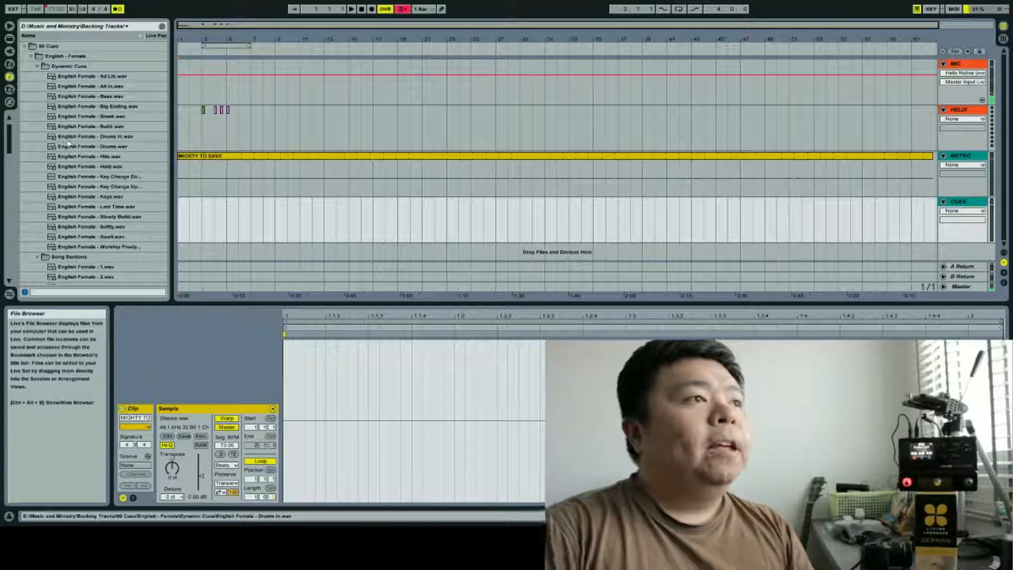
Browse the English - Female Song Sections cues and preview the spoken count samples 1 to 4
{"action": "left_click", "coordinate": [37, 66]}
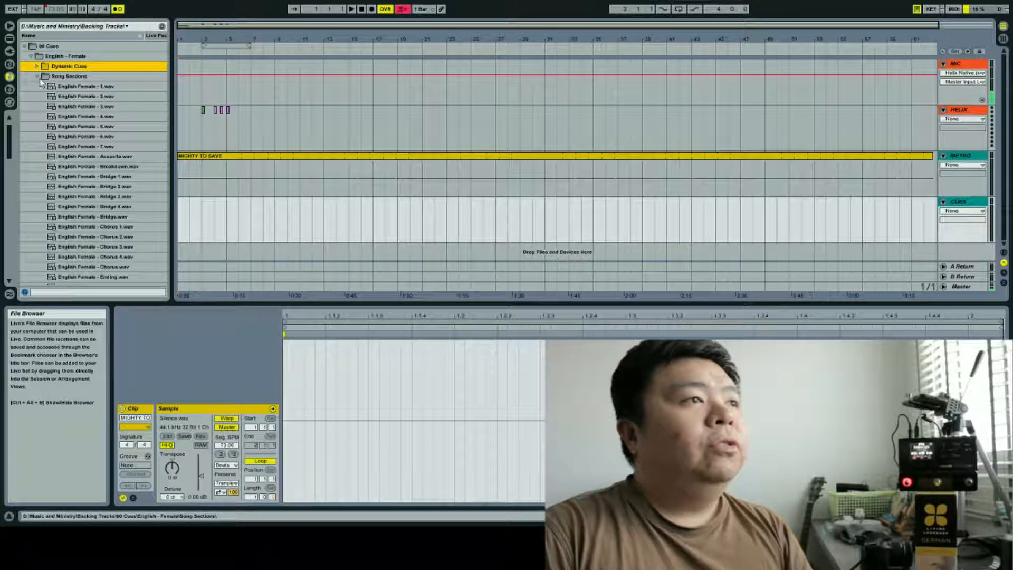
{"action": "left_click", "coordinate": [39, 77]}
{"action": "left_click", "coordinate": [37, 77]}
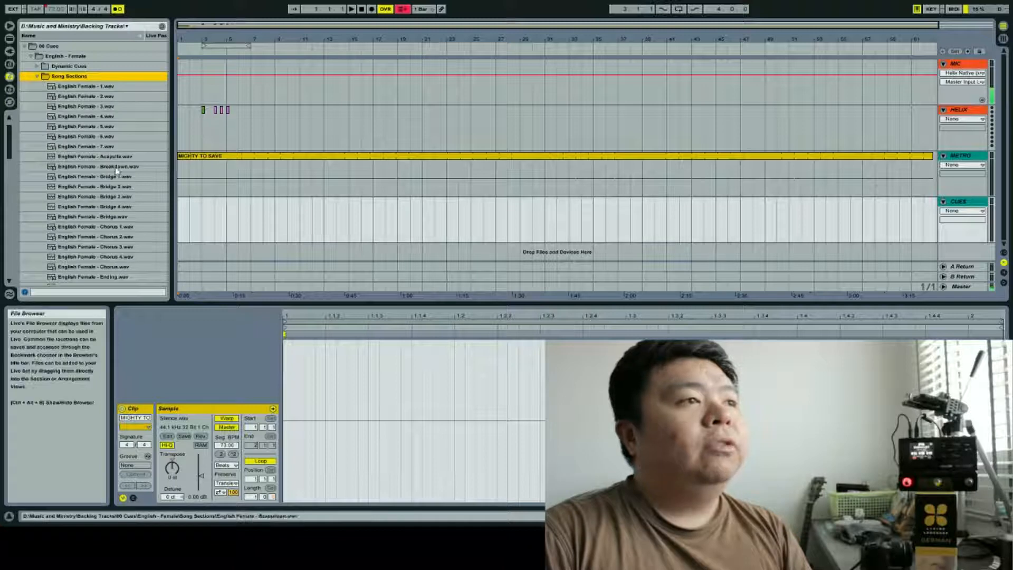
{"action": "scroll", "coordinate": [136, 199], "scroll_direction": "down", "scroll_amount": 5}
{"action": "scroll", "coordinate": [136, 199], "scroll_direction": "up", "scroll_amount": 5}
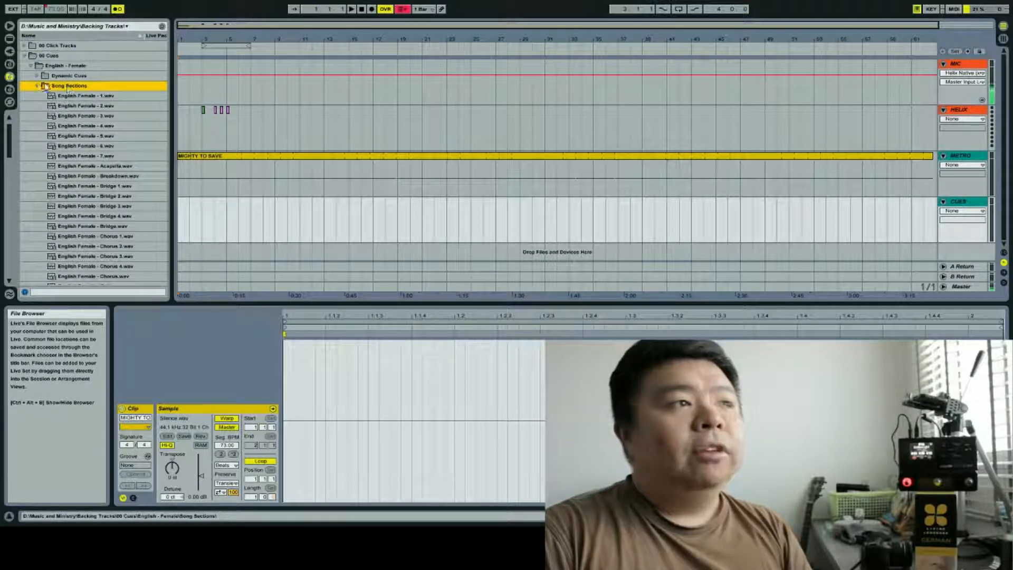
{"action": "left_click", "coordinate": [79, 95]}
{"action": "left_click", "coordinate": [109, 106]}
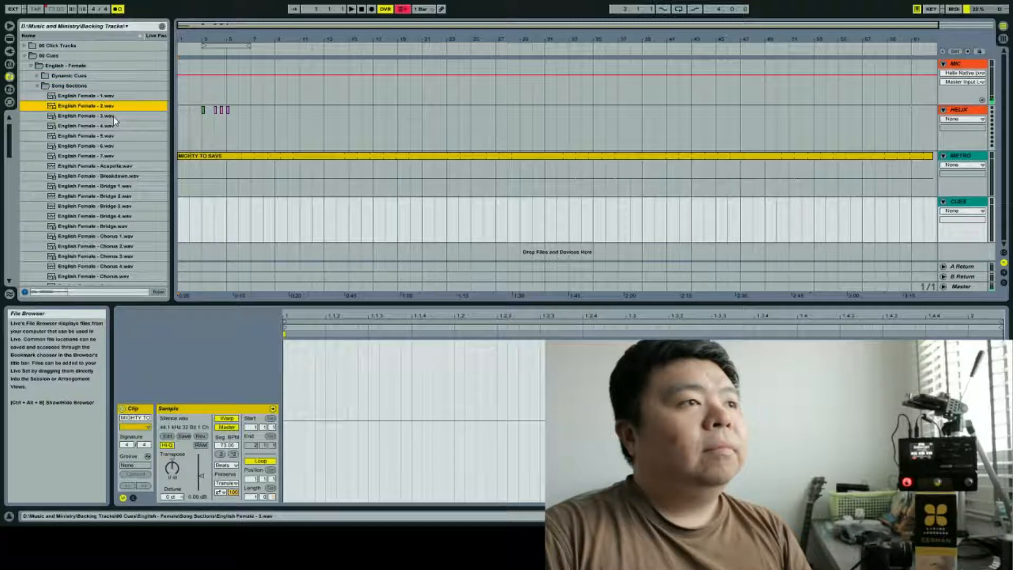
{"action": "left_click", "coordinate": [113, 117]}
{"action": "left_click", "coordinate": [121, 128]}
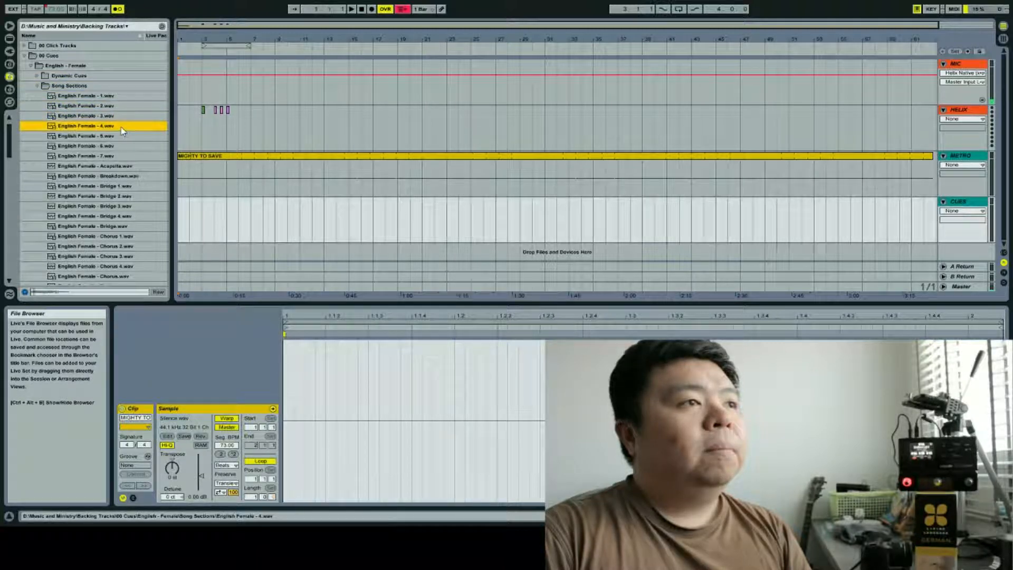
Open the Dynamic Cues folder and preview its Drums In and Build samples
{"action": "left_click", "coordinate": [37, 76]}
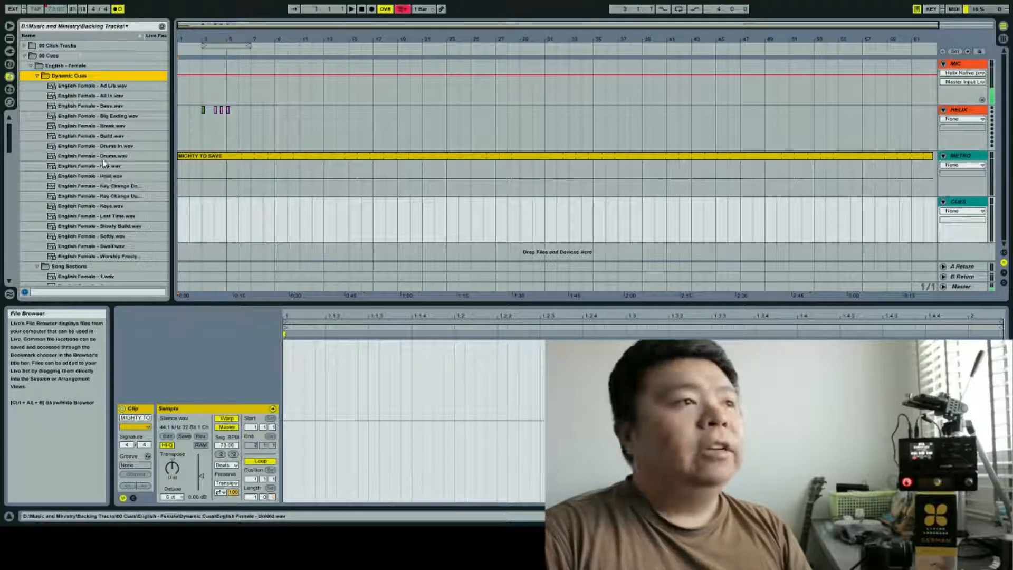
{"action": "left_click", "coordinate": [104, 148]}
{"action": "key", "text": "Up"}
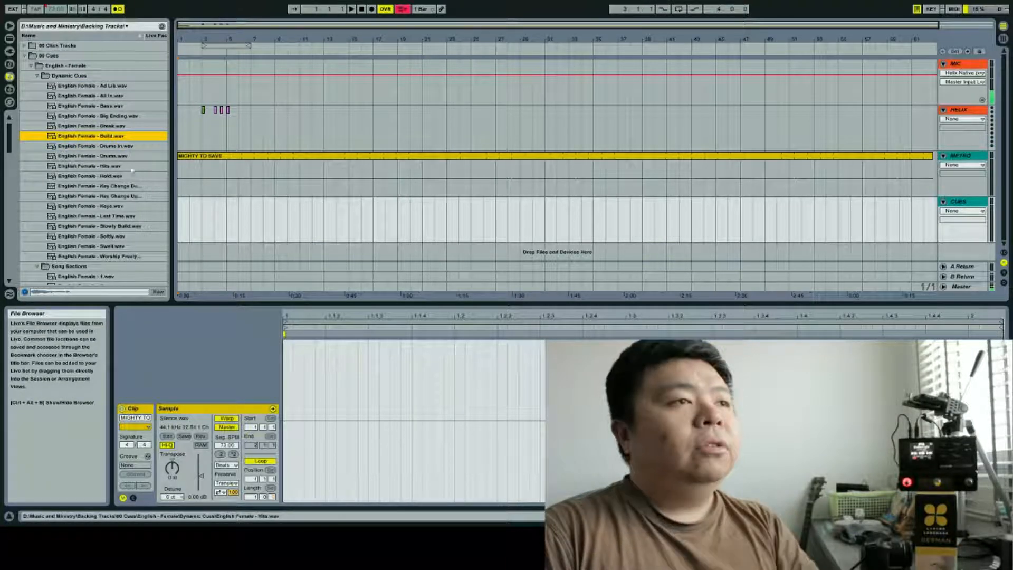
Place the English Female - Intro cue from Song Sections at 1.1.1 on the CUES track
{"action": "scroll", "coordinate": [134, 196], "scroll_direction": "down", "scroll_amount": 10}
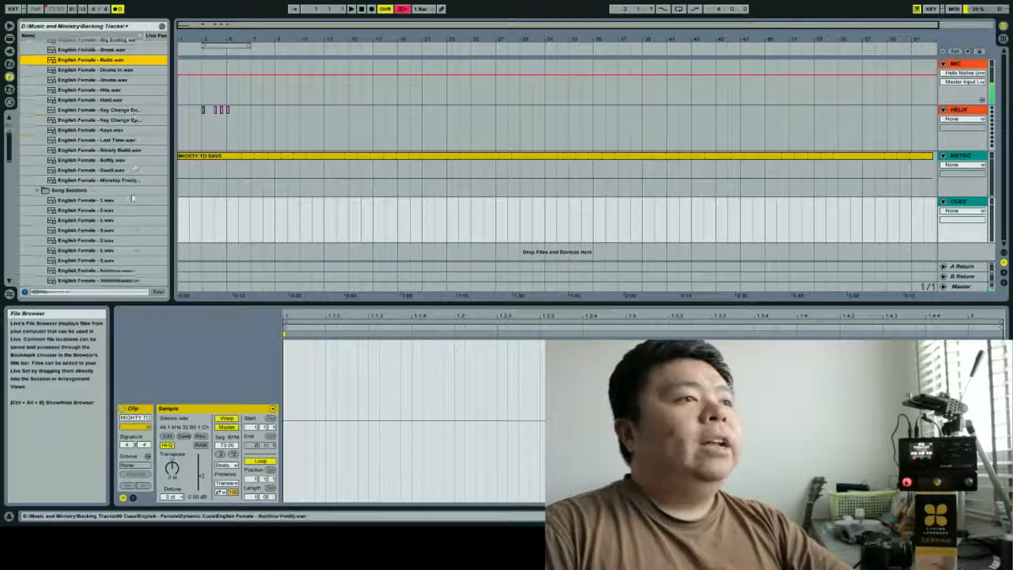
{"action": "scroll", "coordinate": [127, 205], "scroll_direction": "down", "scroll_amount": 3}
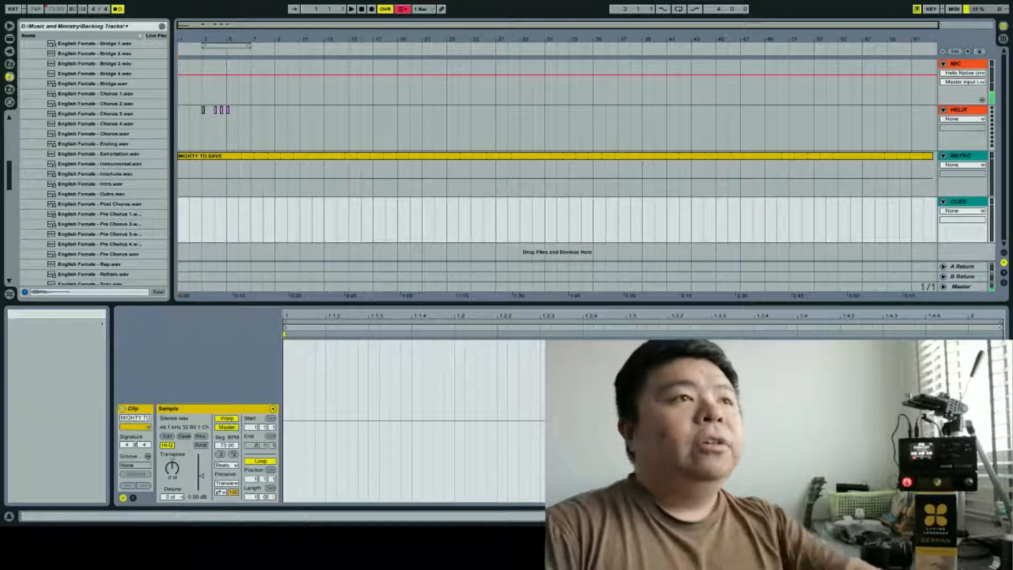
{"action": "left_click_drag", "start_coordinate": [940, 26], "coordinate": [233, 60]}
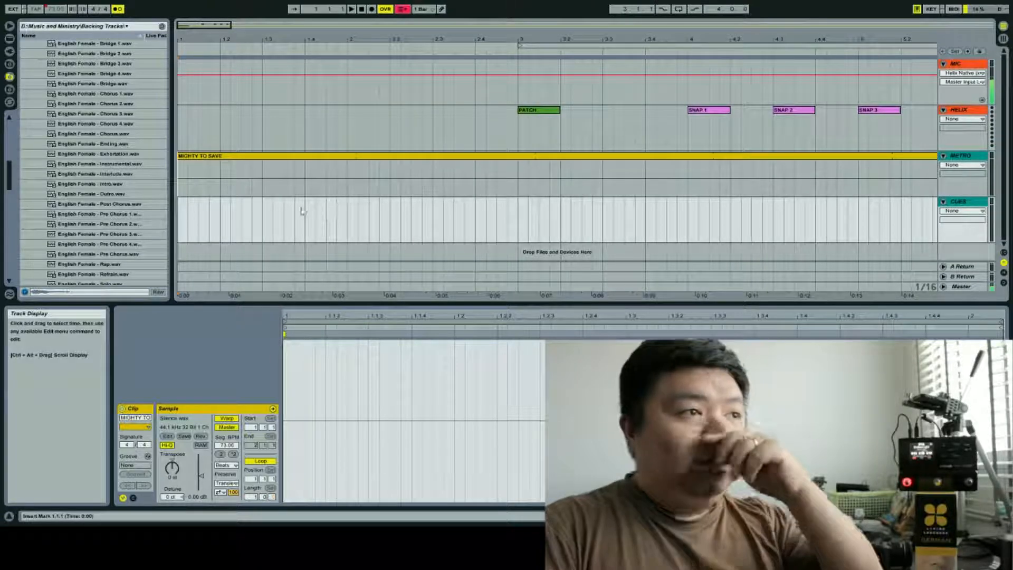
{"action": "left_click", "coordinate": [75, 185]}
{"action": "left_click_drag", "start_coordinate": [52, 188], "coordinate": [184, 212]}
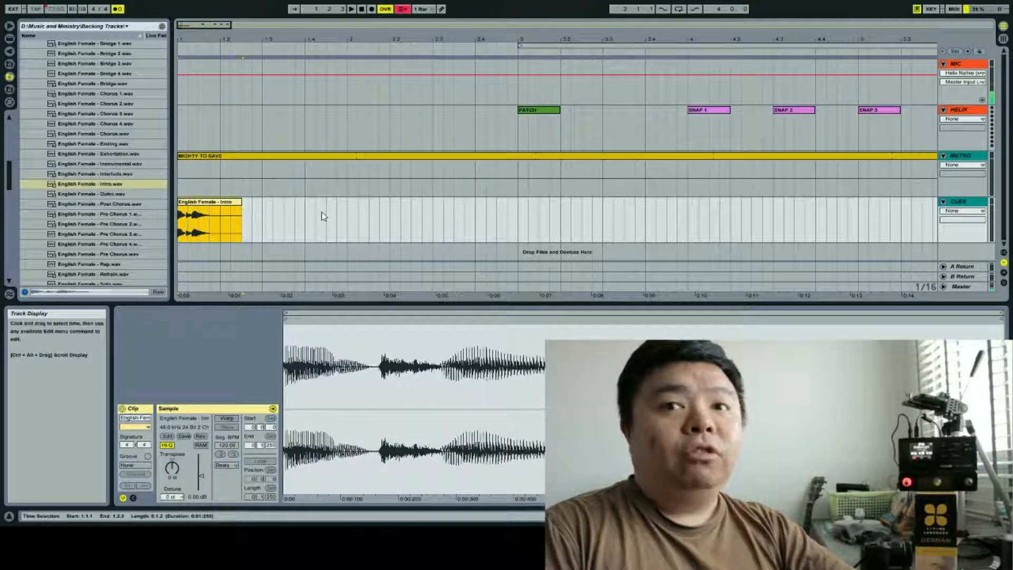
Place the English Female - All In cue from Dynamic Cues at 1.3.1 on the CUES track
{"action": "scroll", "coordinate": [144, 222], "scroll_direction": "up", "scroll_amount": 4}
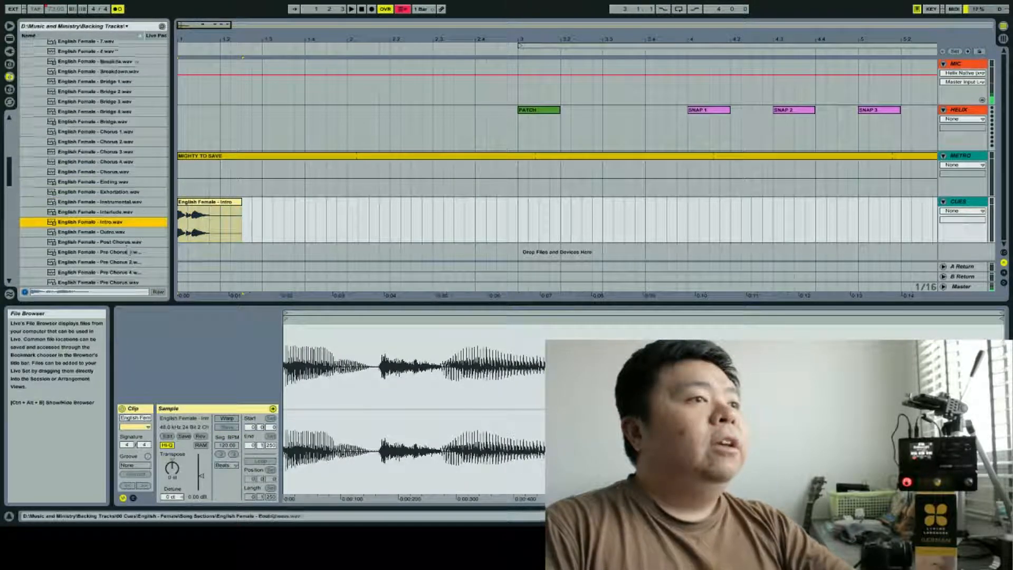
{"action": "scroll", "coordinate": [130, 251], "scroll_direction": "up", "scroll_amount": 12}
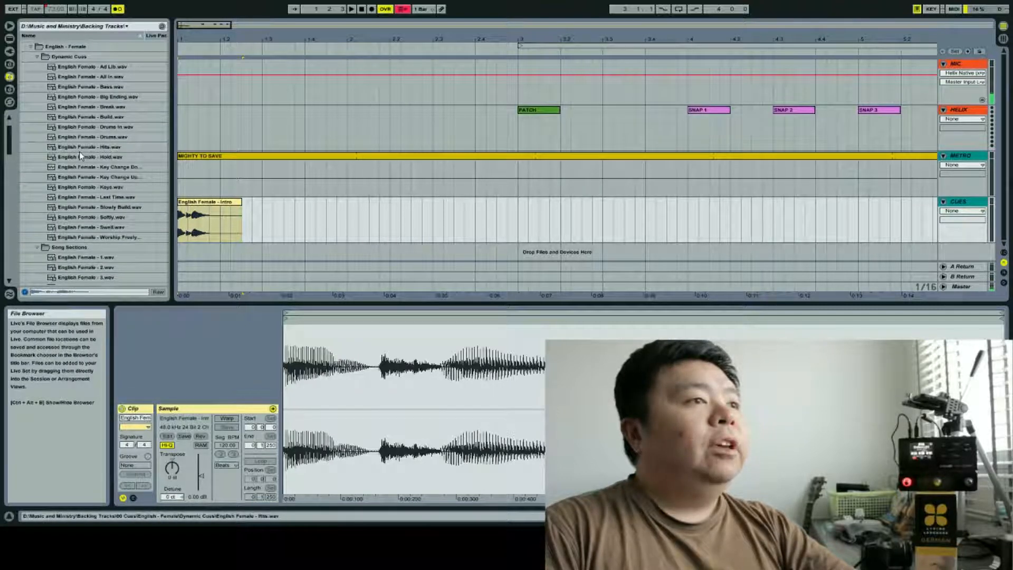
{"action": "left_click", "coordinate": [83, 76]}
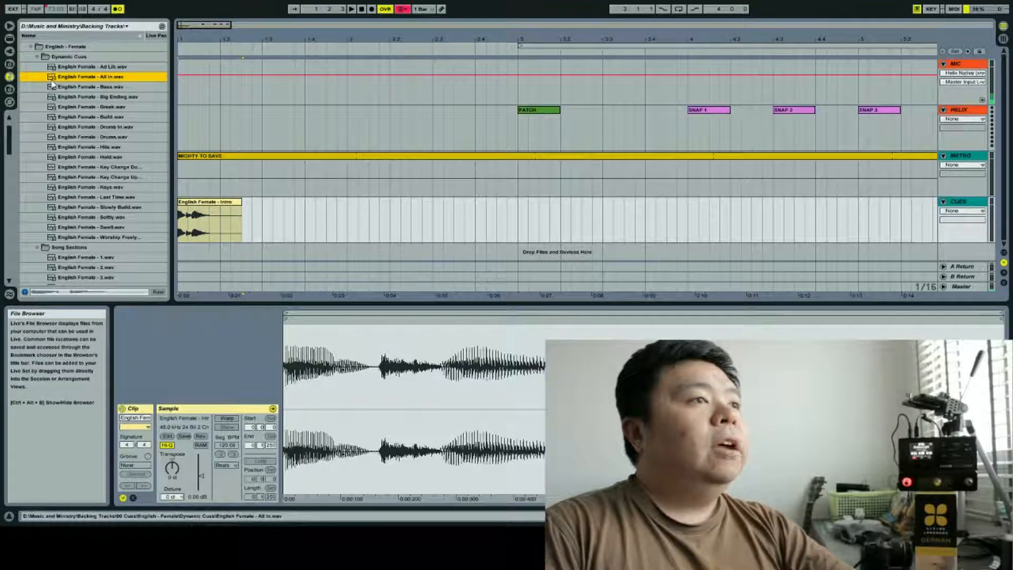
{"action": "left_click_drag", "start_coordinate": [53, 83], "coordinate": [268, 217]}
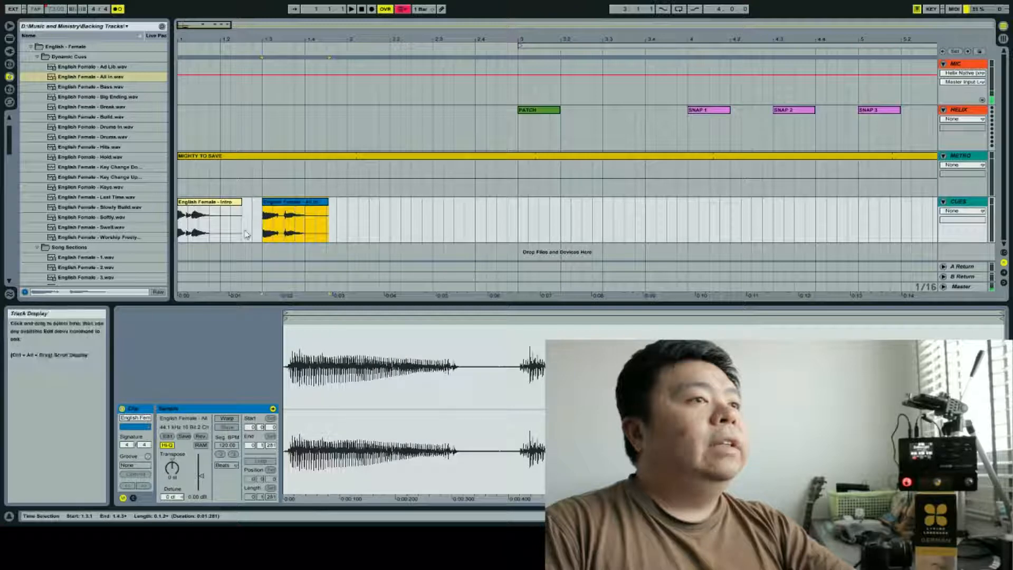
Add the English Female count cues 1 to 4 together to the CUES track, starting at 2.1.1
{"action": "scroll", "coordinate": [84, 174], "scroll_direction": "down", "scroll_amount": 4}
{"action": "left_click", "coordinate": [77, 182]}
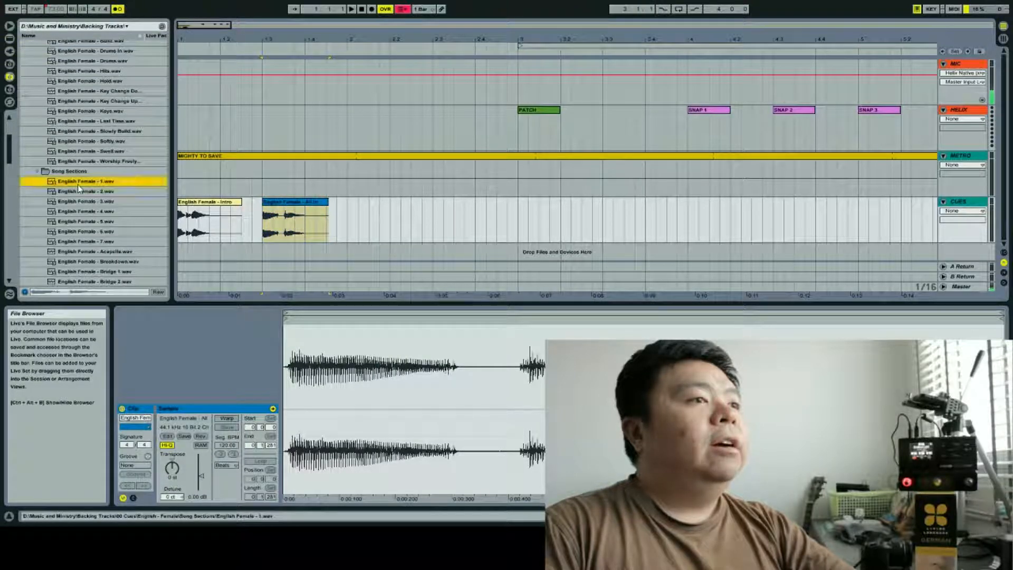
{"action": "left_click", "coordinate": [91, 213], "text": "shift"}
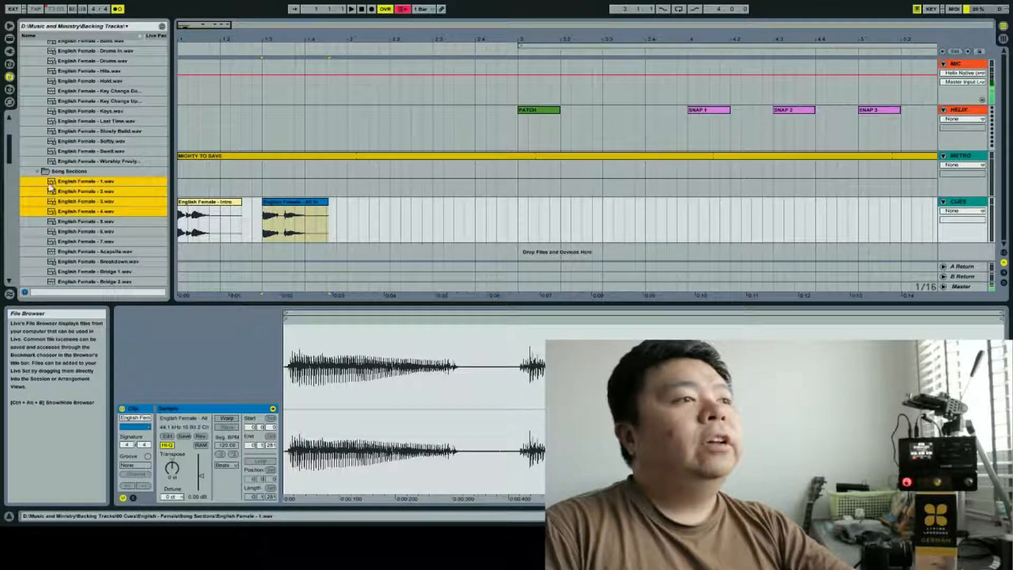
{"action": "left_click_drag", "start_coordinate": [72, 193], "coordinate": [348, 226]}
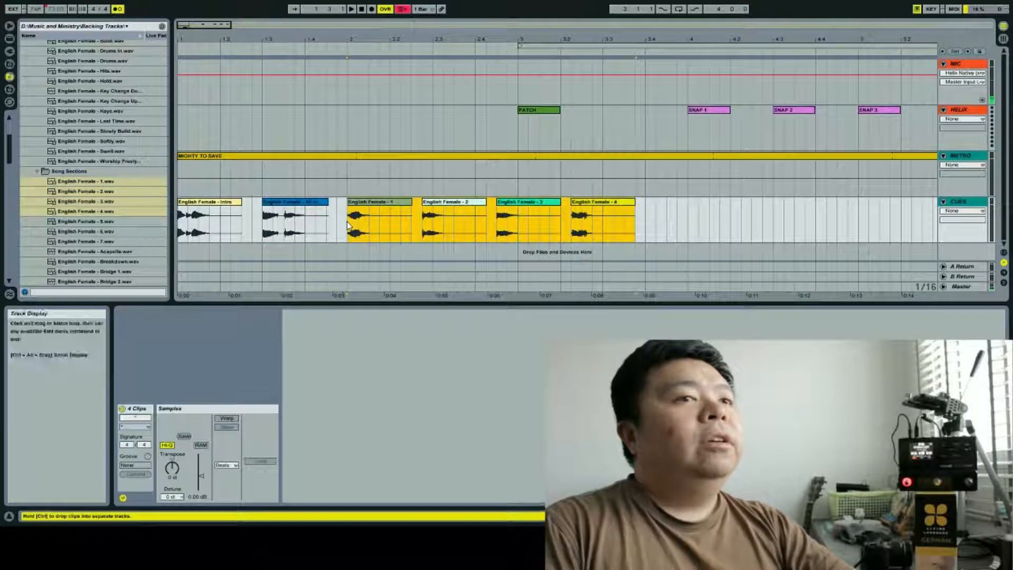
Move the count cues 2, 3 and 4 to beats 2.2.1, 2.3.1 and 2.4.1 on the CUES track
{"action": "left_click_drag", "start_coordinate": [457, 240], "coordinate": [417, 211]}
{"action": "left_click_drag", "start_coordinate": [541, 206], "coordinate": [480, 207]}
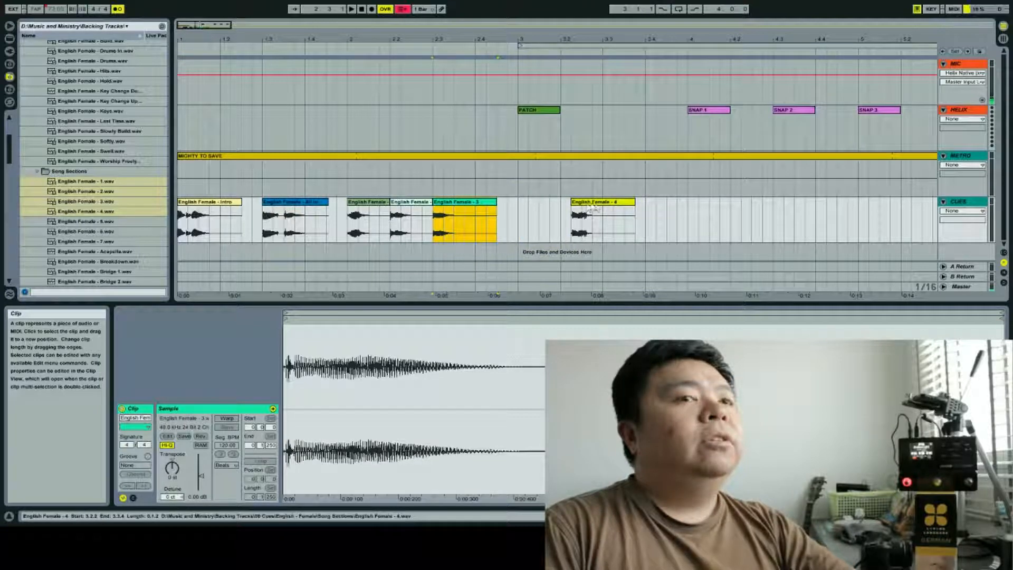
{"action": "left_click", "coordinate": [599, 206]}
{"action": "left_click_drag", "start_coordinate": [599, 207], "coordinate": [504, 207]}
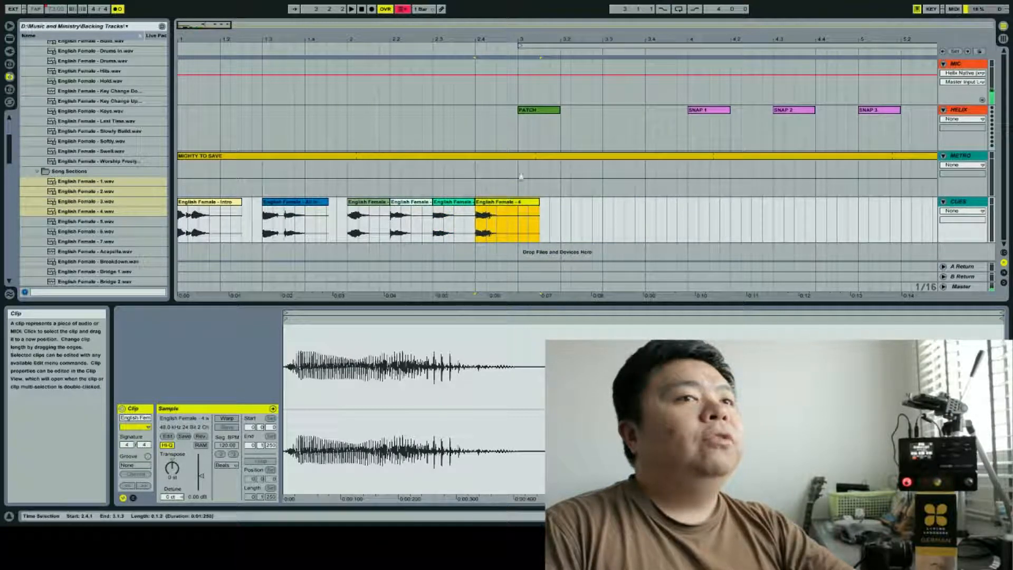
Play the arrangement from 1.1.1 past the count-in to hear the cues, and stop it
{"action": "left_click", "coordinate": [362, 9]}
{"action": "left_click", "coordinate": [362, 9]}
{"action": "key", "text": "space"}
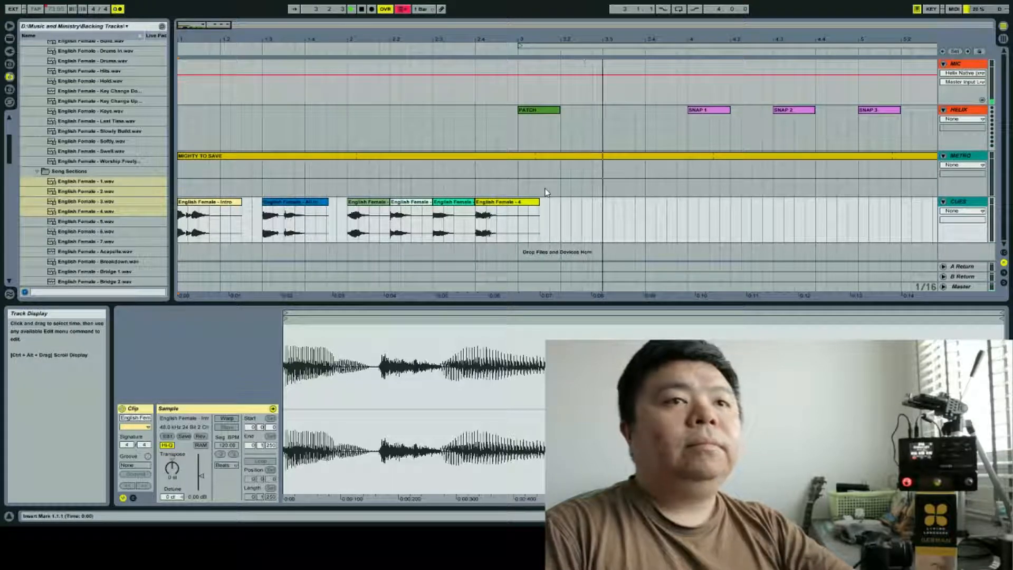
{"action": "key", "text": "space"}
{"action": "left_click", "coordinate": [545, 115]}
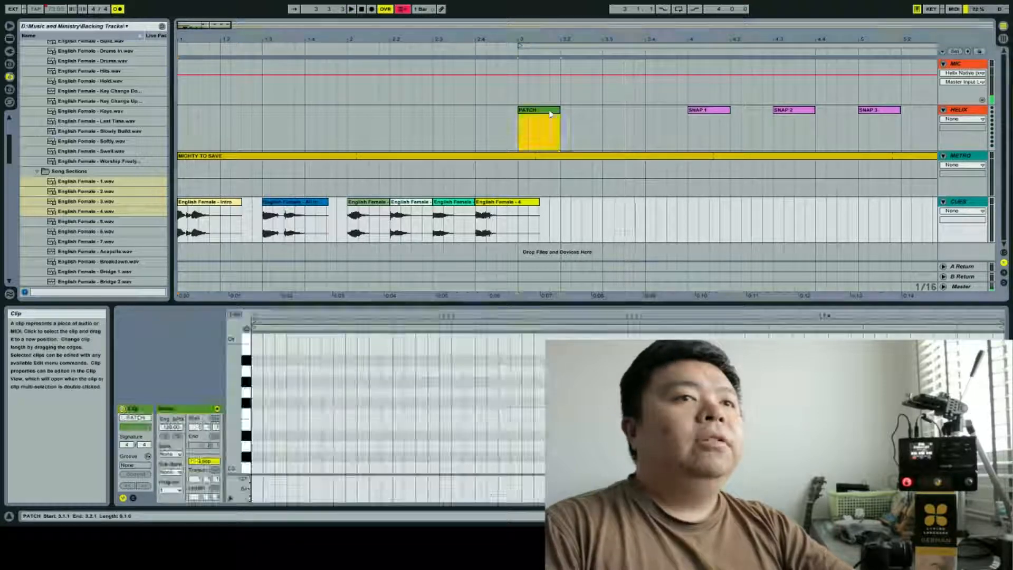
{"action": "key", "text": "Delete"}
{"action": "scroll", "coordinate": [571, 153], "scroll_direction": "right", "scroll_amount": 10}
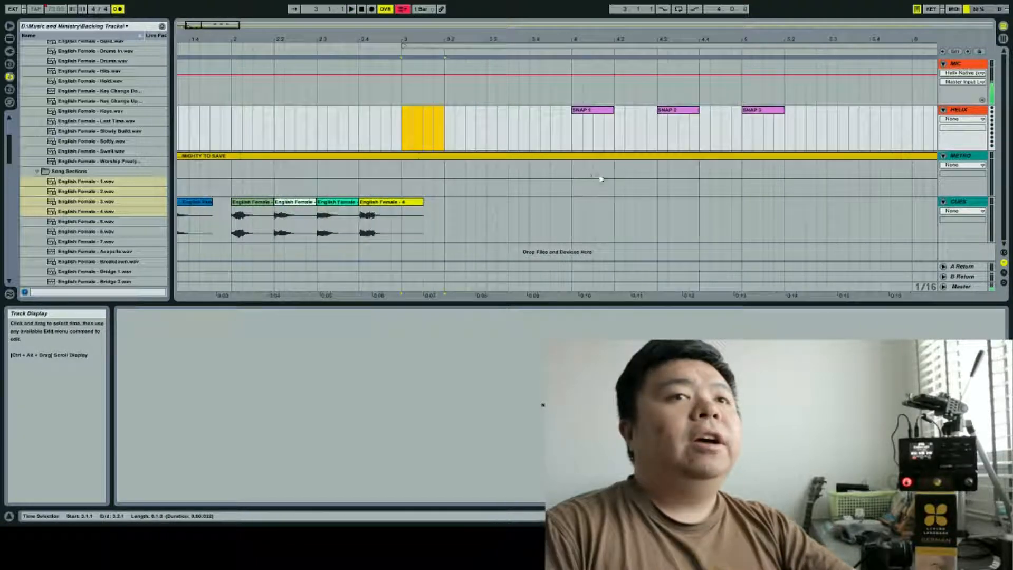
{"action": "scroll", "coordinate": [238, 172], "scroll_direction": "left", "scroll_amount": 3}
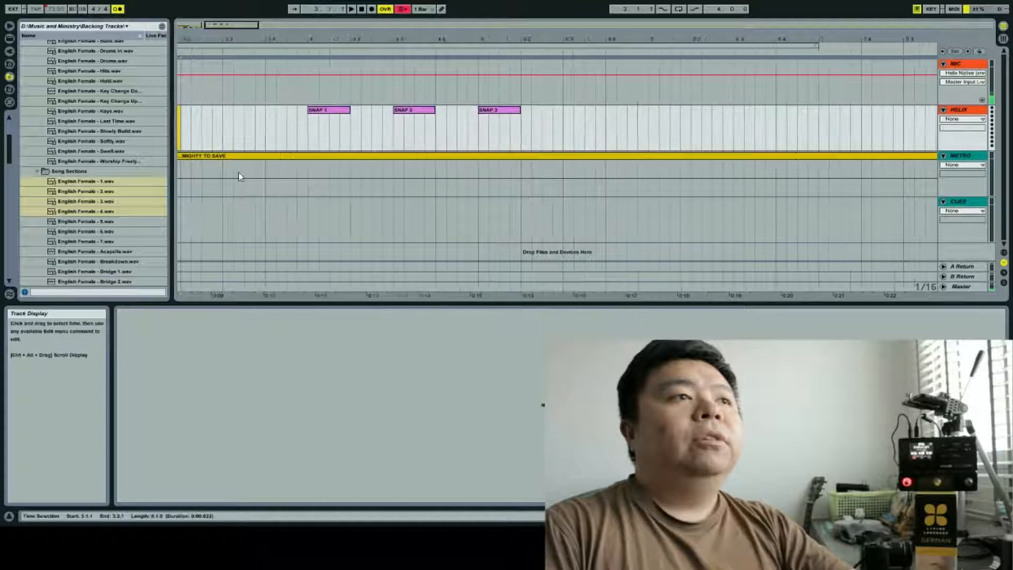
{"action": "key", "text": "ctrl+z"}
{"action": "scroll", "coordinate": [298, 215], "scroll_direction": "left", "scroll_amount": 6}
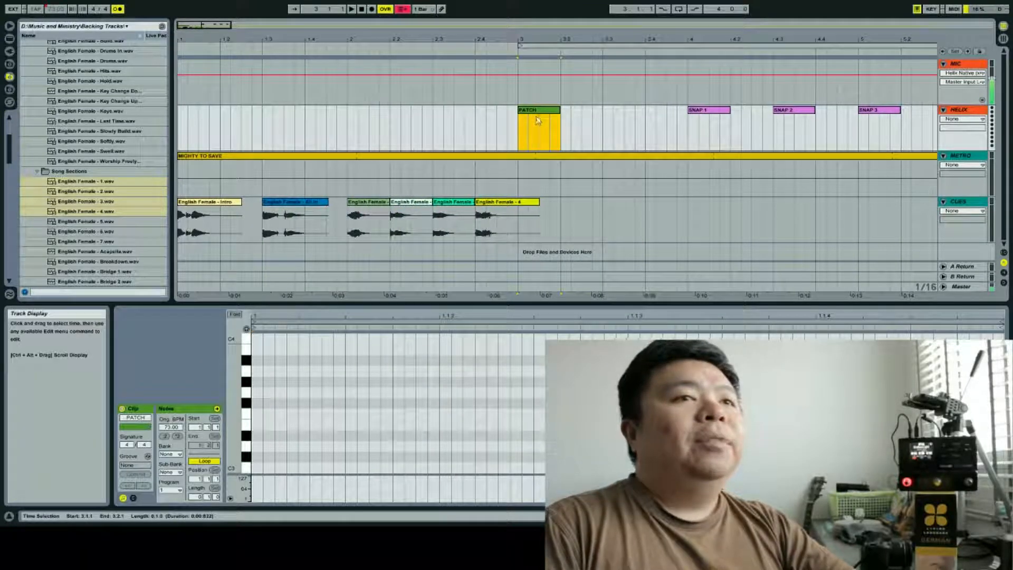
Move the PATCH clip on the HELIX track to 1.1.1 and set its Program to 2
{"action": "left_click_drag", "start_coordinate": [543, 117], "coordinate": [207, 115]}
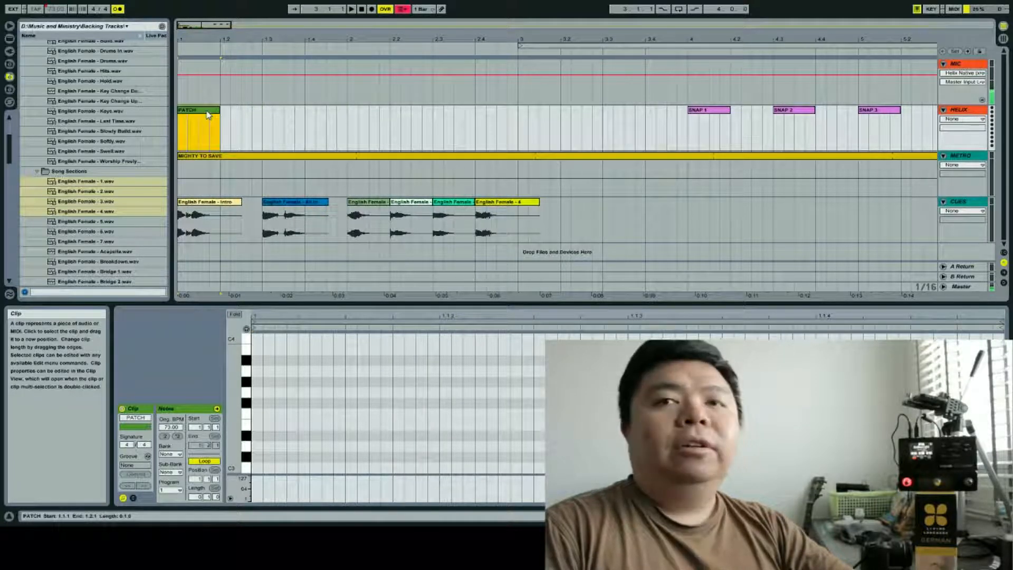
{"action": "left_click", "coordinate": [171, 491]}
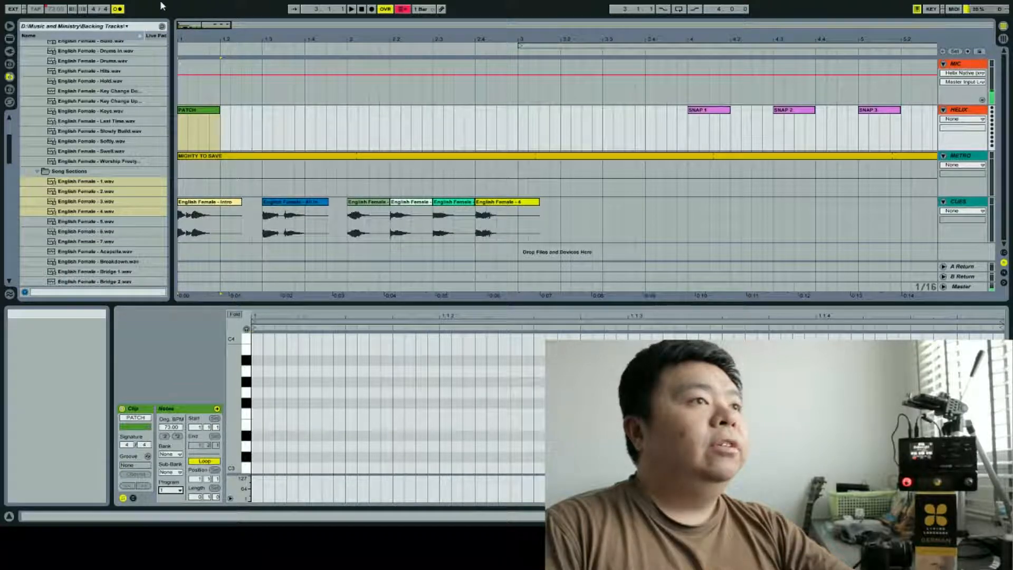
{"action": "left_click", "coordinate": [168, 21]}
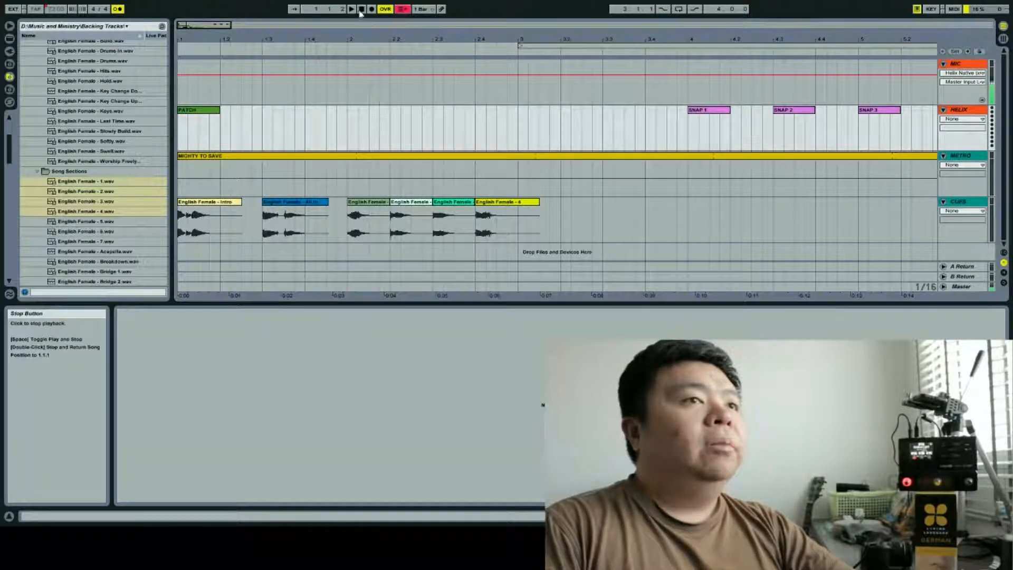
Move the SNAP 1 clip to 1.2.1, directly after PATCH, and play from 1.1.1 to test the patch change
{"action": "left_click", "coordinate": [720, 118]}
{"action": "left_click_drag", "start_coordinate": [719, 117], "coordinate": [253, 133]}
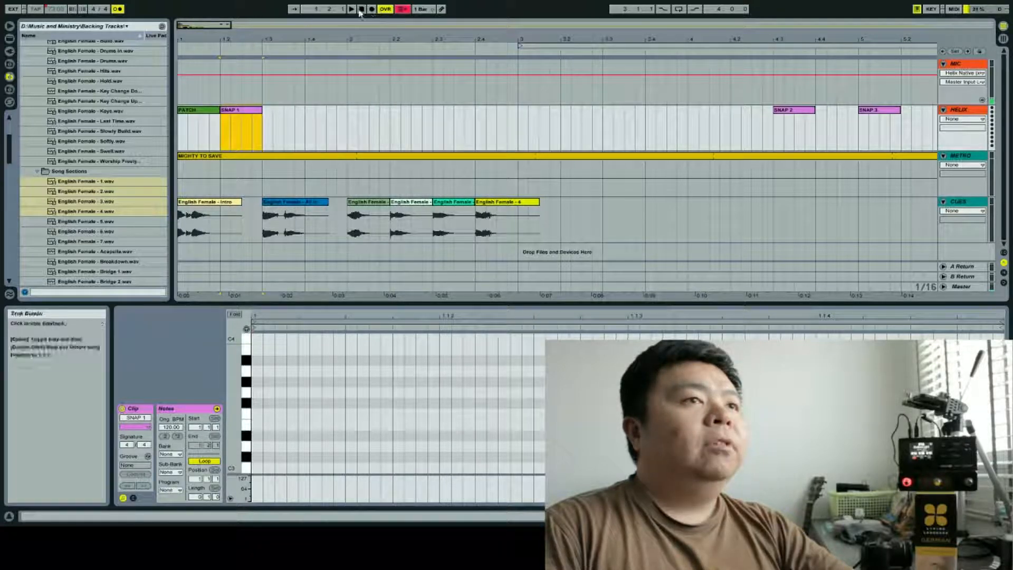
{"action": "left_click", "coordinate": [361, 9]}
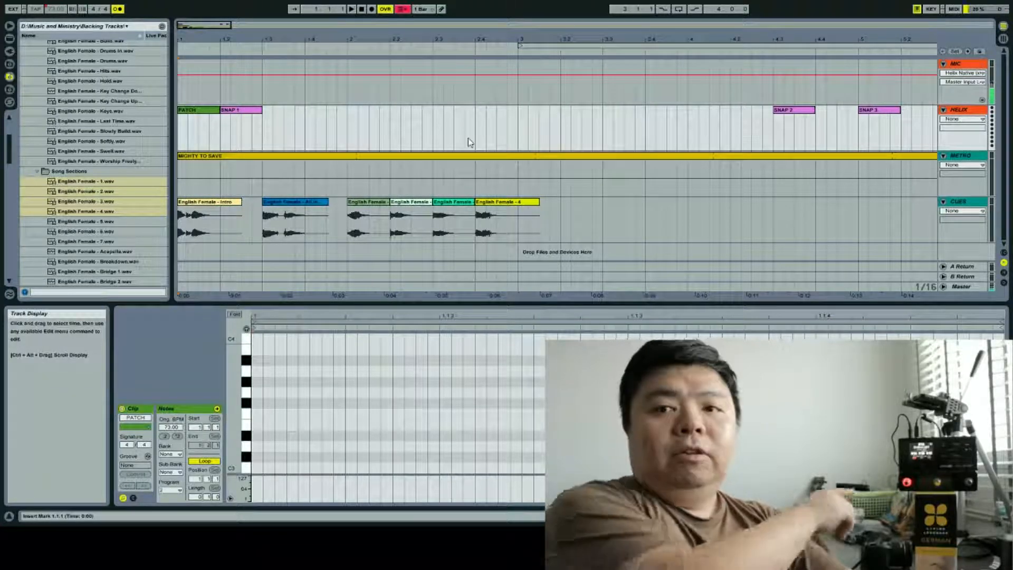
{"action": "key", "text": "space"}
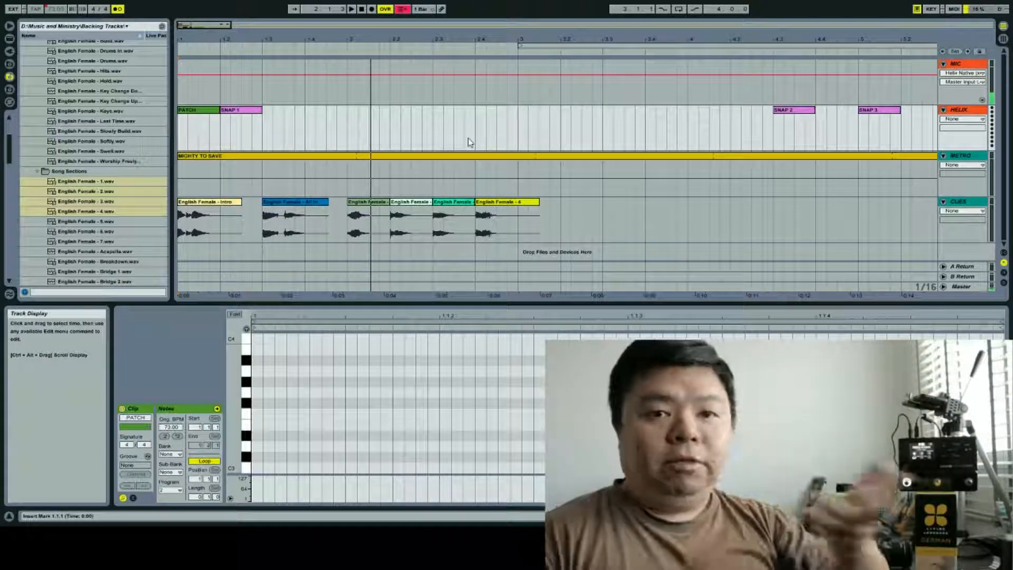
{"action": "left_click_drag", "start_coordinate": [230, 25], "coordinate": [343, 34]}
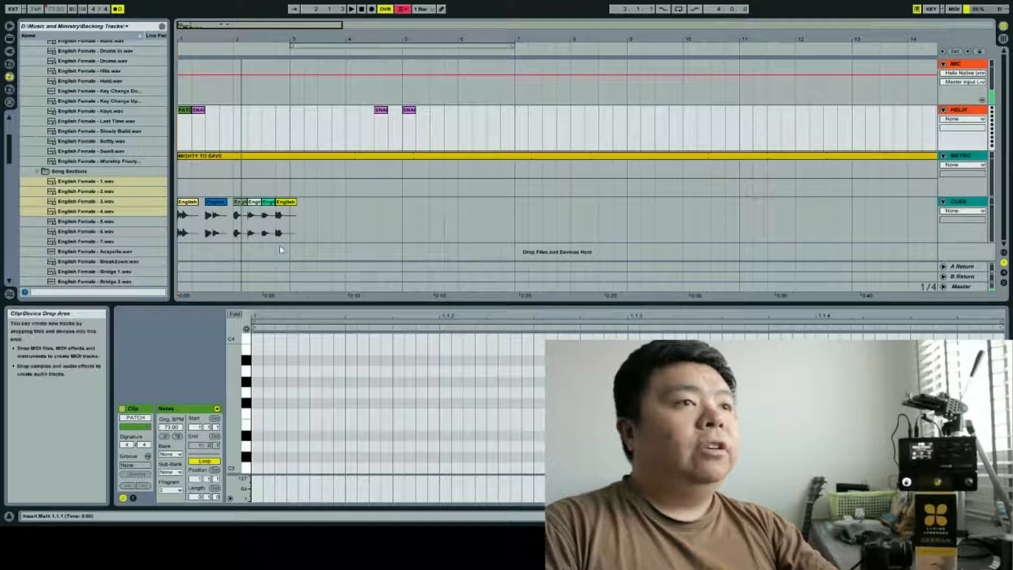
{"action": "left_click_drag", "start_coordinate": [337, 26], "coordinate": [238, 25]}
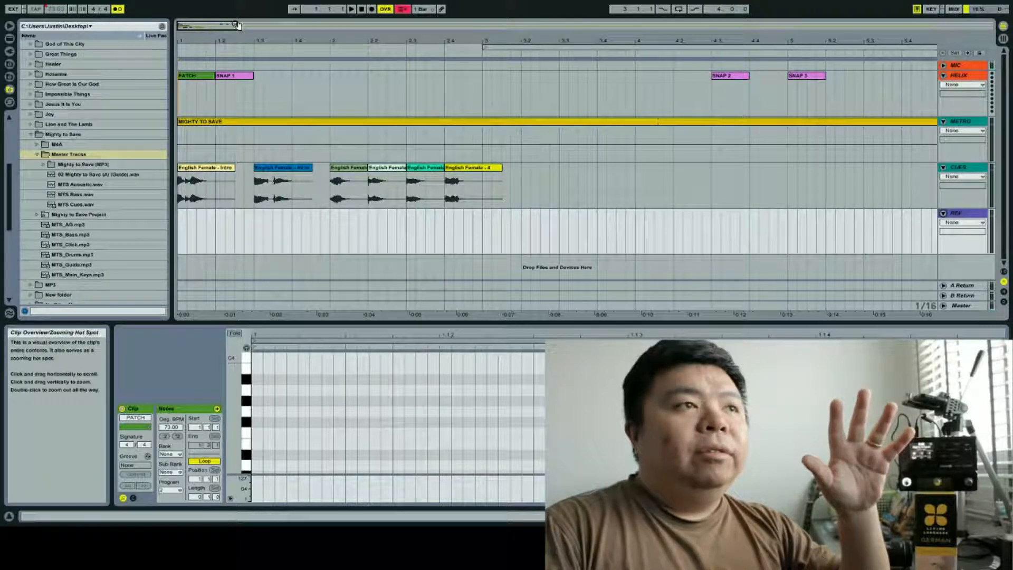
{"action": "left_click_drag", "start_coordinate": [236, 25], "coordinate": [280, 154]}
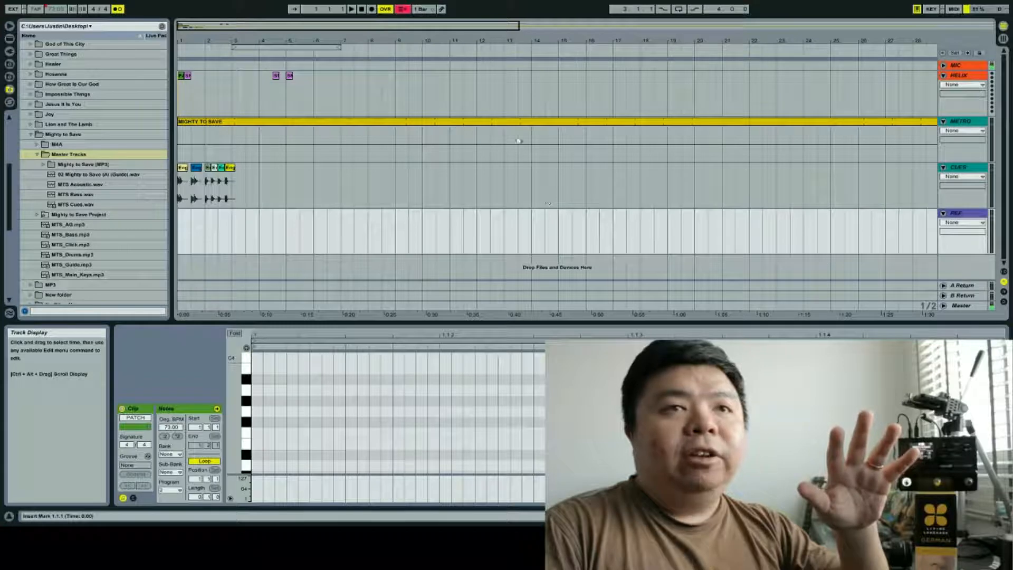
{"action": "left_click", "coordinate": [524, 28]}
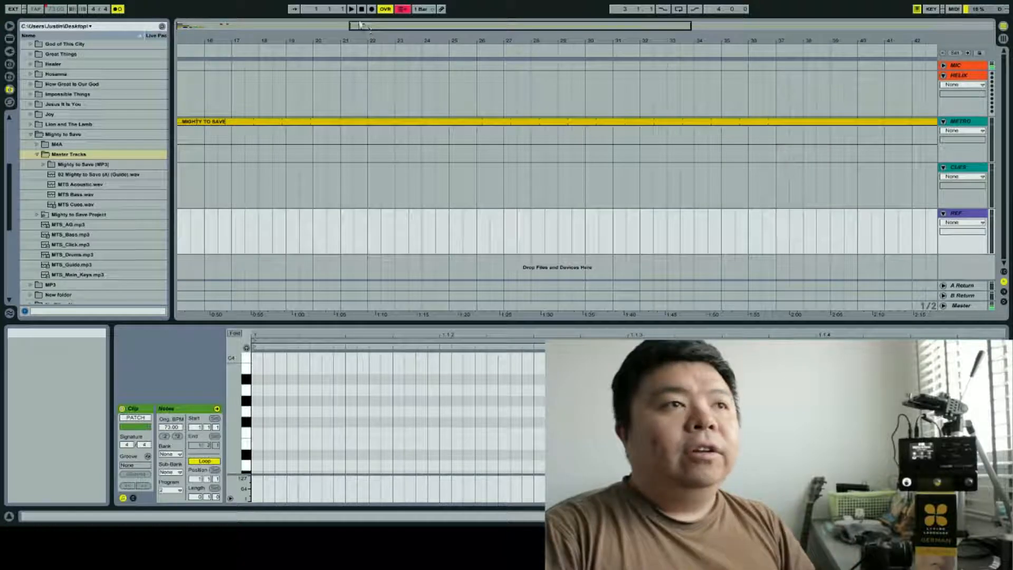
{"action": "left_click_drag", "start_coordinate": [350, 25], "coordinate": [179, 25]}
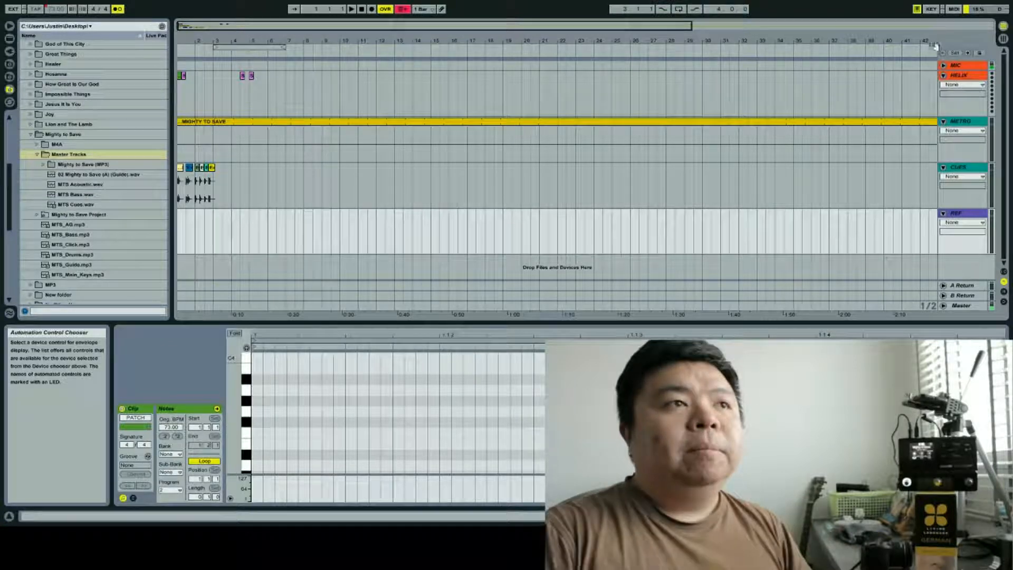
{"action": "left_click_drag", "start_coordinate": [691, 25], "coordinate": [943, 12]}
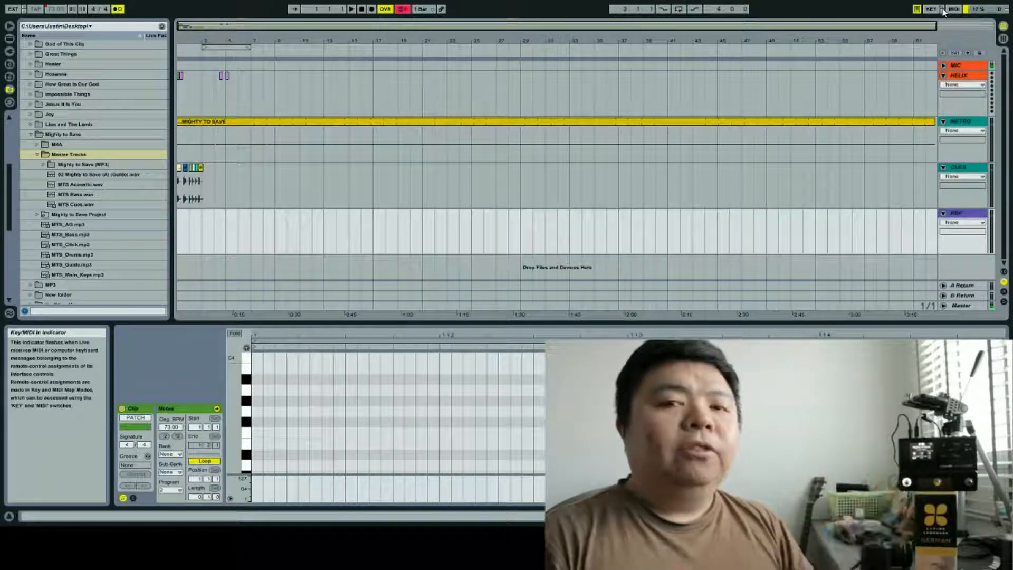